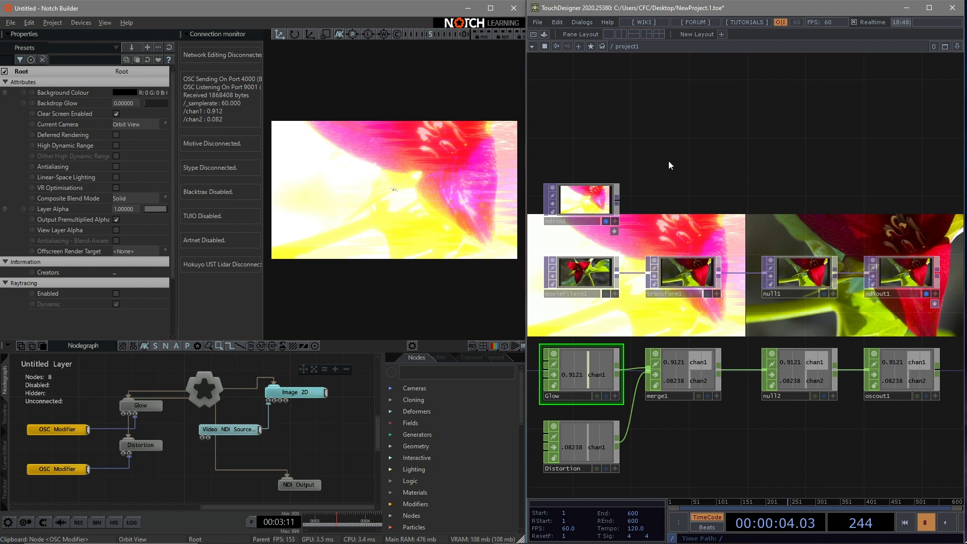
- Switch to the browser and examine Notch's pricing and the product comparison of the Trial, Learning, Base and Professional editions
{"action": "key", "text": "alt+Tab"}
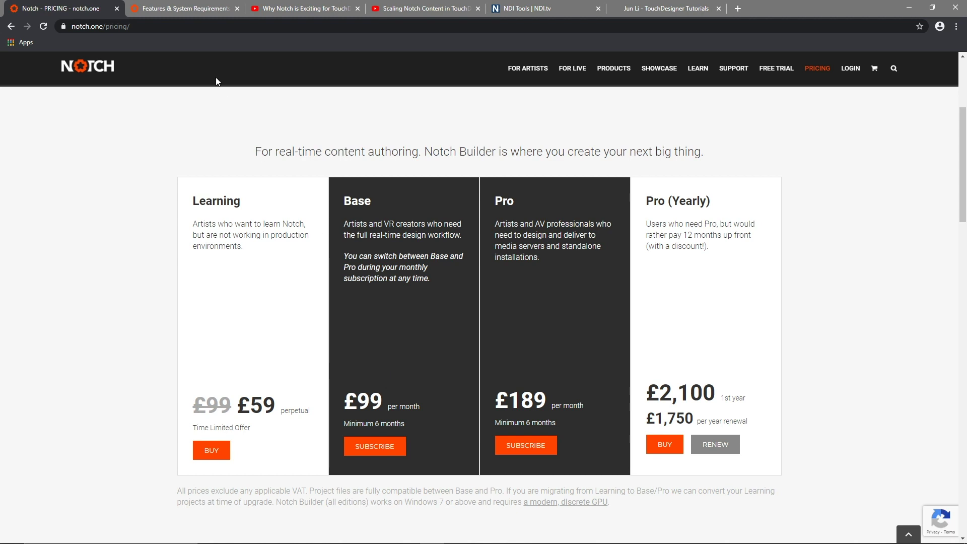
{"action": "left_click", "coordinate": [201, 13]}
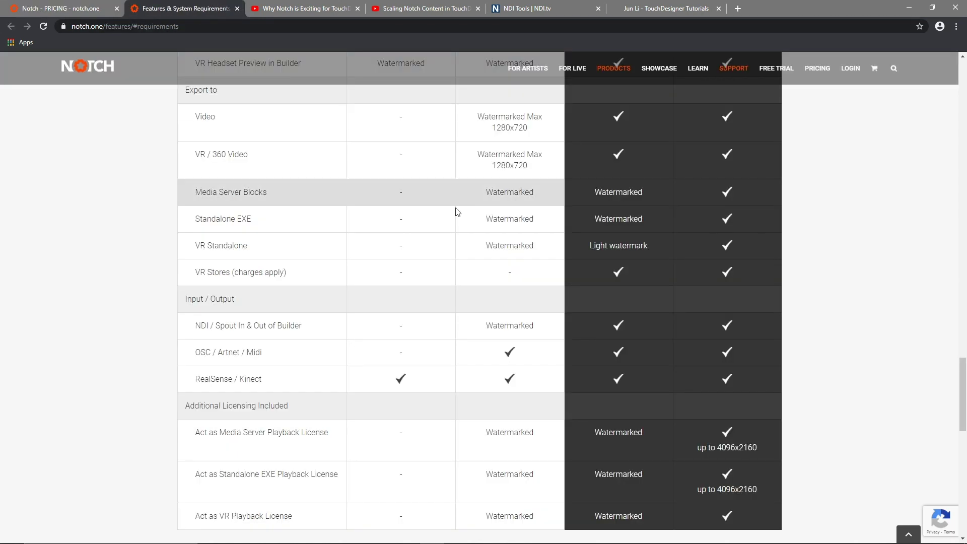
{"action": "scroll", "coordinate": [458, 213], "scroll_direction": "up", "scroll_amount": 2}
{"action": "scroll", "coordinate": [458, 217], "scroll_direction": "up", "scroll_amount": 6}
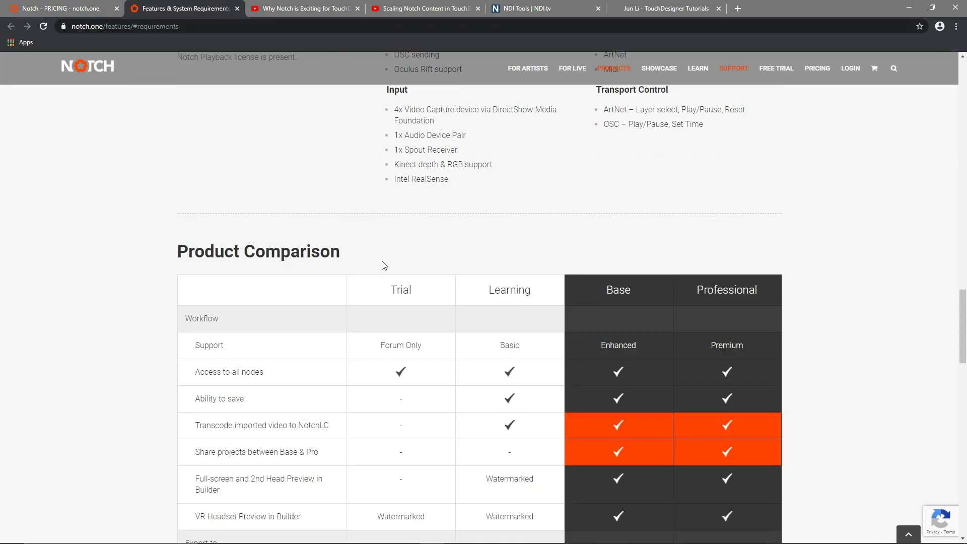
{"action": "scroll", "coordinate": [419, 267], "scroll_direction": "down", "scroll_amount": 4}
{"action": "scroll", "coordinate": [421, 271], "scroll_direction": "down", "scroll_amount": 1}
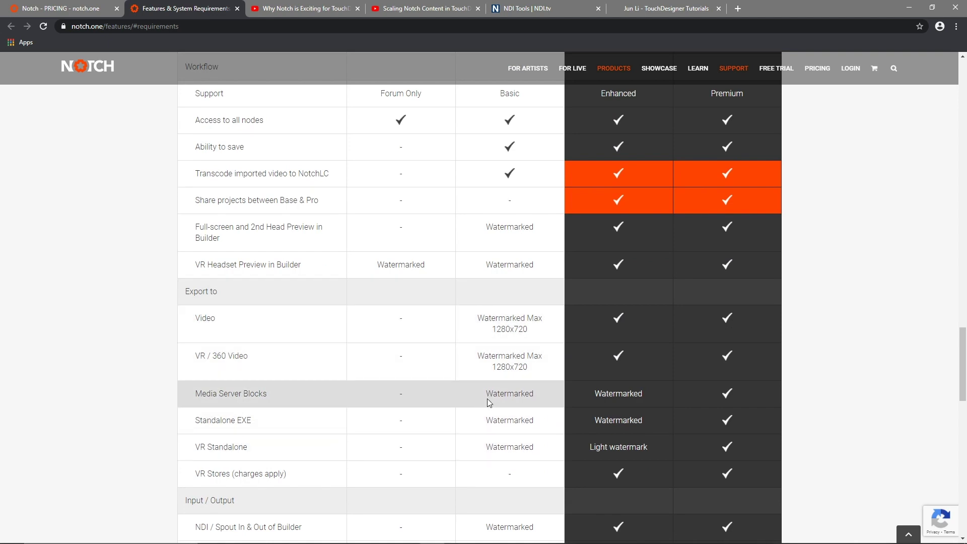
{"action": "left_click", "coordinate": [538, 398]}
- Switch to TouchDesigner, add a Notch TOP to the network, view its operator info and delete it
{"action": "key", "text": "alt+Tab"}
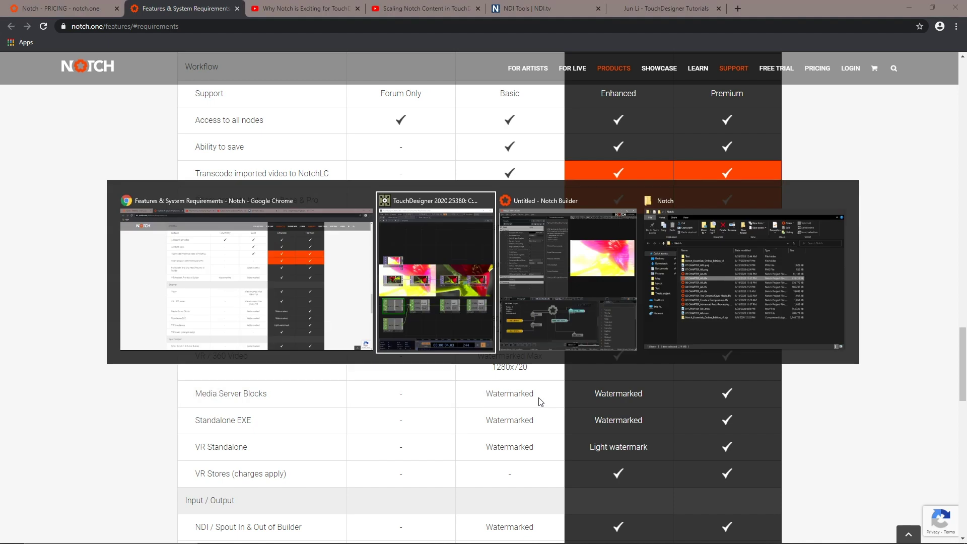
{"action": "key", "text": "Tab"}
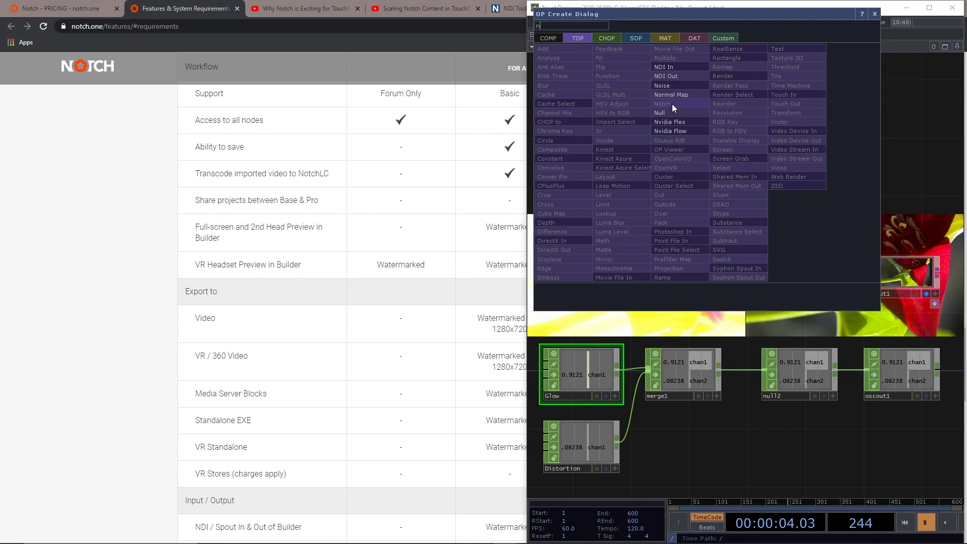
{"action": "left_click", "coordinate": [670, 103]}
{"action": "left_click", "coordinate": [697, 146]}
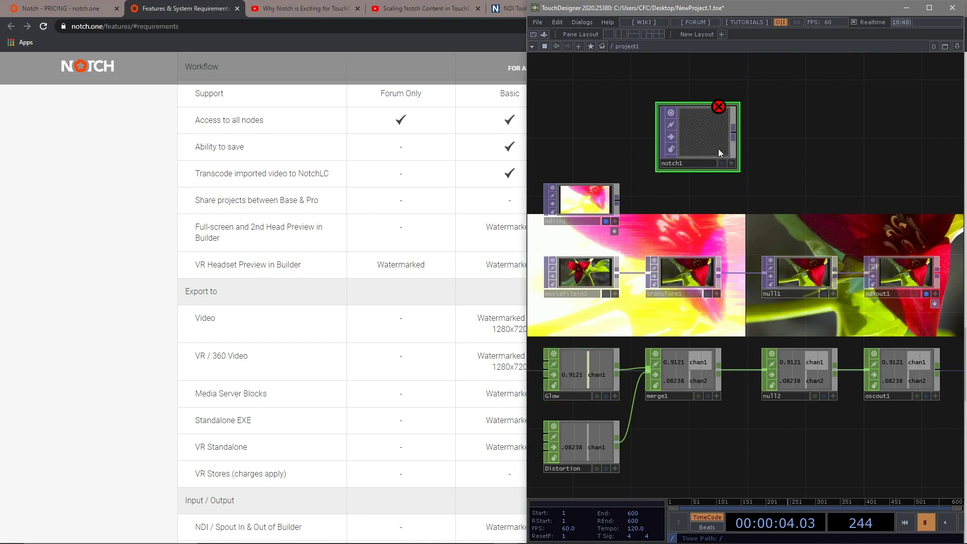
{"action": "middle_click", "coordinate": [723, 115]}
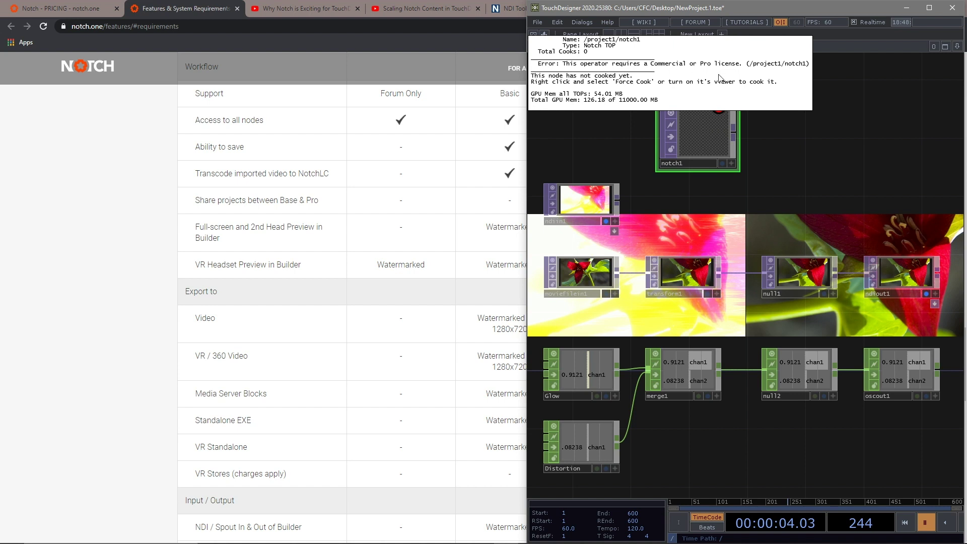
{"action": "key", "text": "Delete"}
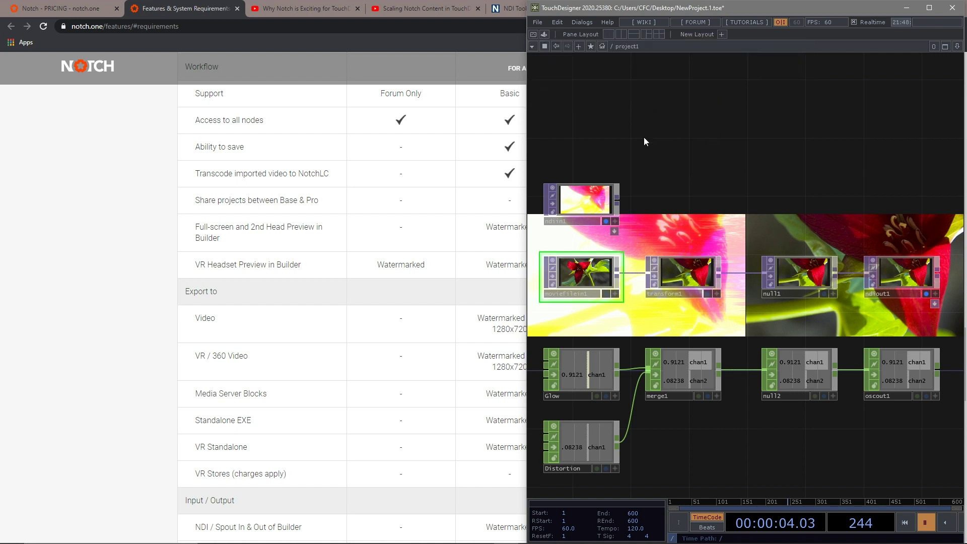
- Return to the browser and examine the export, input/output and licensing rows of the Notch comparison table
{"action": "left_click", "coordinate": [516, 168]}
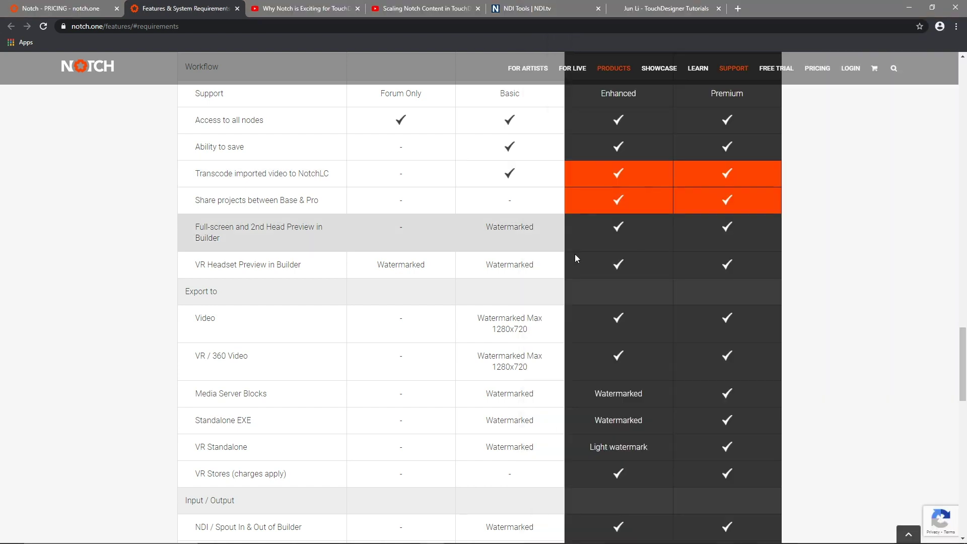
{"action": "scroll", "coordinate": [523, 252], "scroll_direction": "down", "scroll_amount": 4}
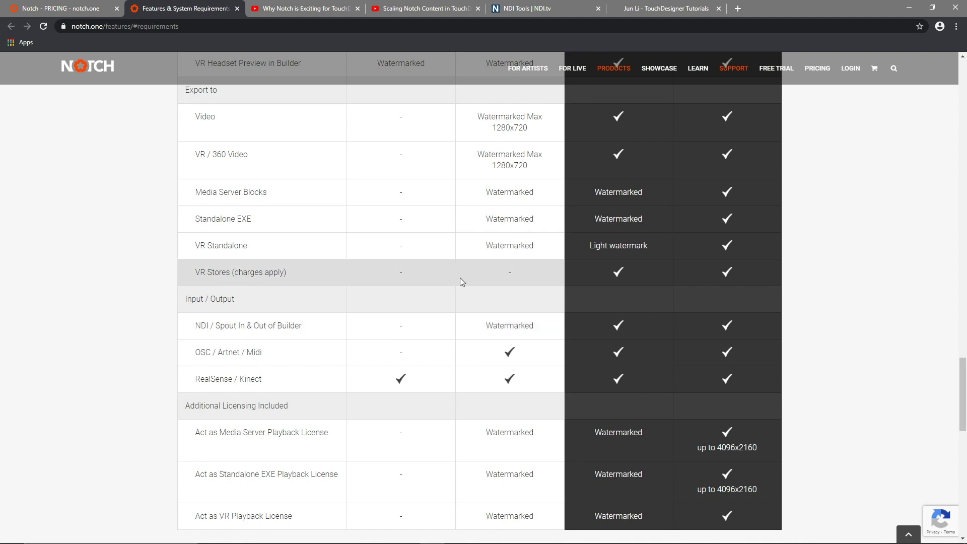
{"action": "scroll", "coordinate": [458, 277], "scroll_direction": "down", "scroll_amount": 2}
{"action": "scroll", "coordinate": [465, 278], "scroll_direction": "up", "scroll_amount": 9}
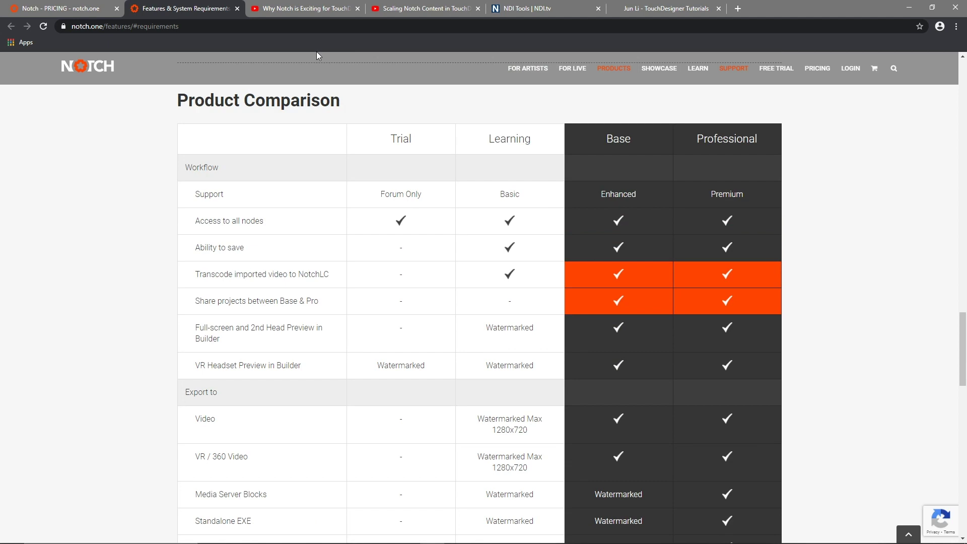
- View the two YouTube pages on why Notch is exciting for TouchDesigner and on scaling Notch content with exposable arrays
{"action": "left_click", "coordinate": [304, 14]}
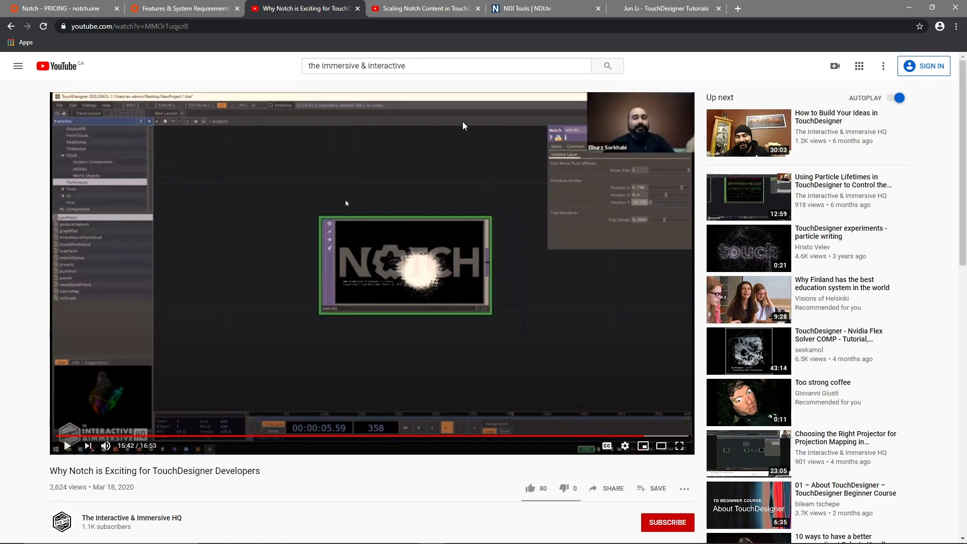
{"action": "left_click", "coordinate": [443, 11]}
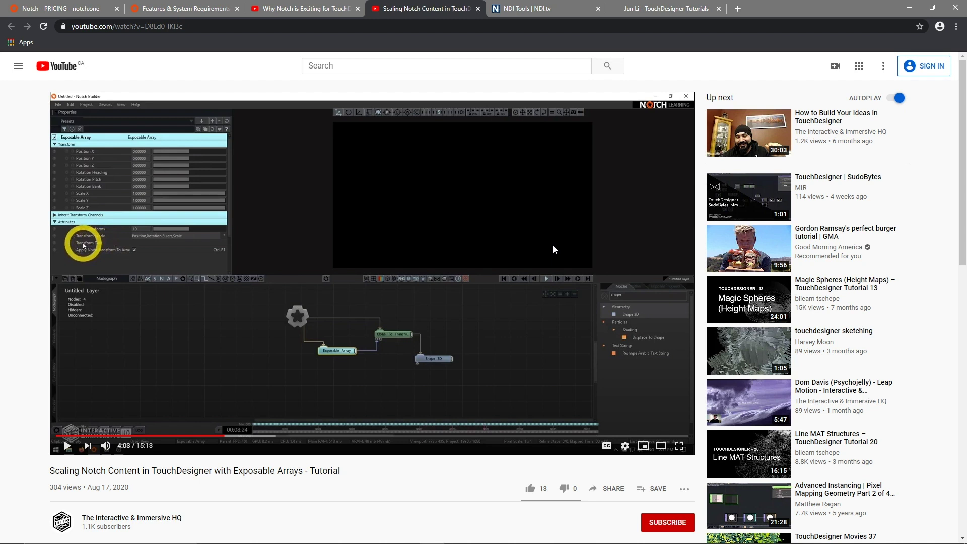
- Bring Notch Builder and TouchDesigner back into view and start playback of the TouchDesigner timeline
{"action": "key", "text": "alt+Tab"}
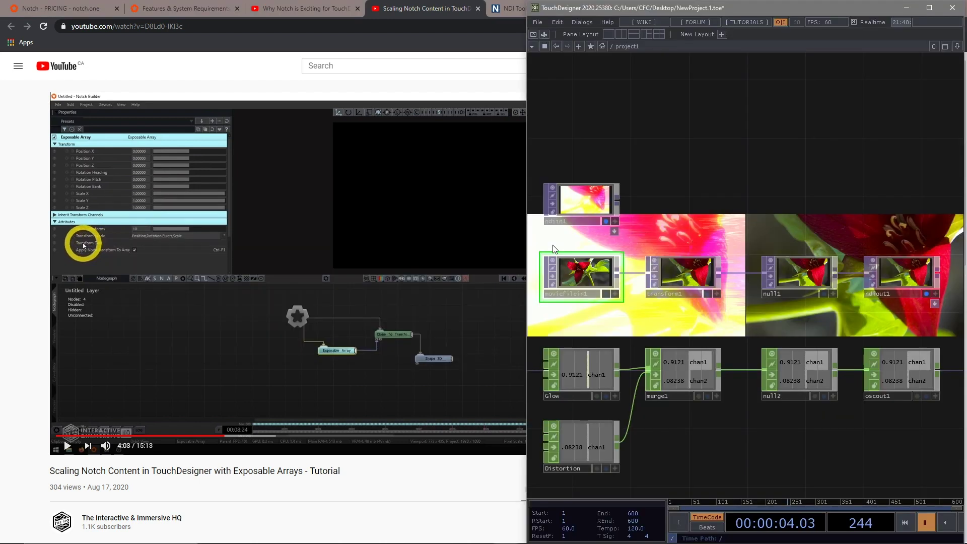
{"action": "key", "text": "alt+Tab"}
{"action": "key", "text": "alt+Tab"}
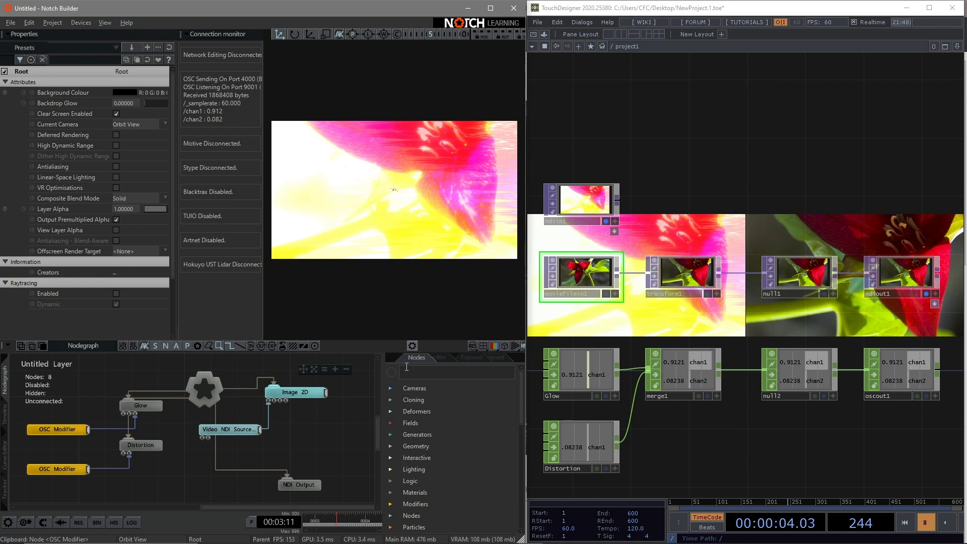
{"action": "left_click", "coordinate": [695, 431]}
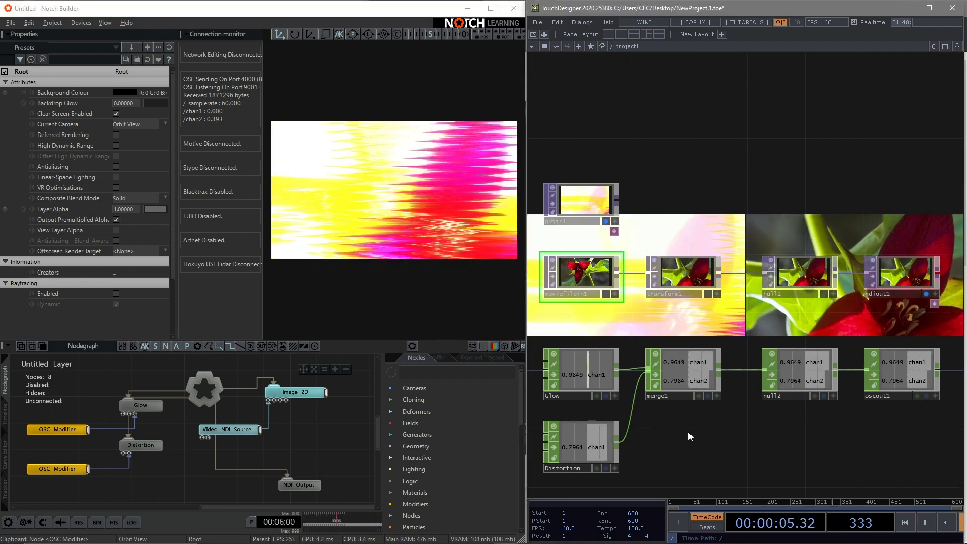
- Open the Glow LFO's parameters and raise its frequency to about 5.41
{"action": "left_click_drag", "start_coordinate": [751, 226], "coordinate": [744, 361]}
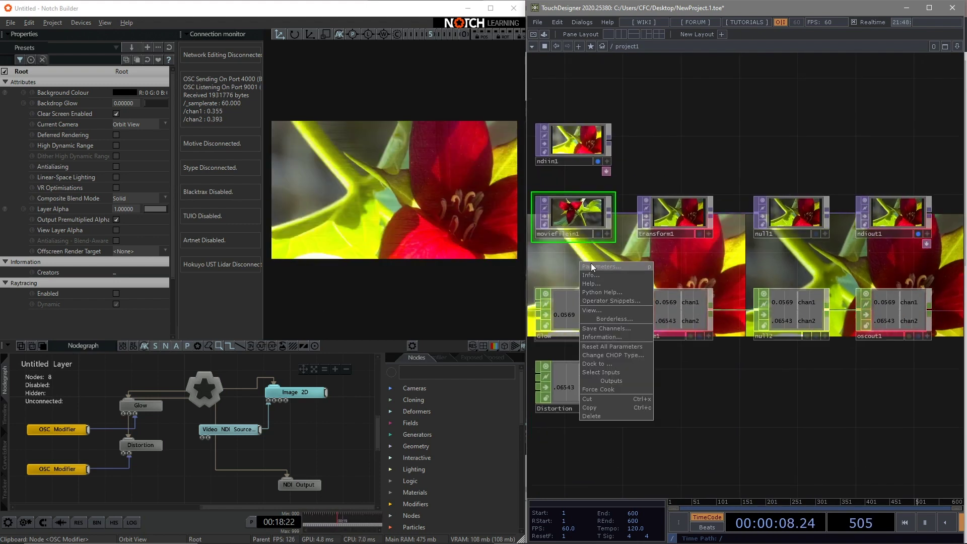
{"action": "left_click", "coordinate": [591, 263]}
{"action": "left_click_drag", "start_coordinate": [594, 190], "coordinate": [520, 261]}
{"action": "left_click_drag", "start_coordinate": [527, 338], "coordinate": [584, 337]}
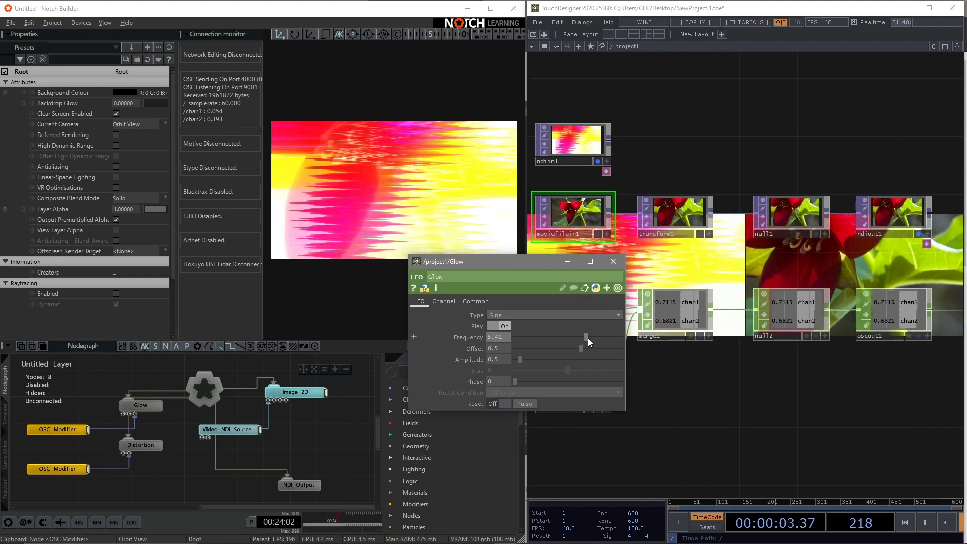
{"action": "left_click_drag", "start_coordinate": [540, 264], "coordinate": [563, 157]}
- Open the parameters of the Distortion LFO and adjust its frequency
{"action": "right_click", "coordinate": [571, 361]}
{"action": "left_click", "coordinate": [585, 338]}
{"action": "left_click_drag", "start_coordinate": [579, 252], "coordinate": [564, 358]}
{"action": "left_click_drag", "start_coordinate": [556, 415], "coordinate": [578, 420]}
- Switch to the NDI Tools page in the browser and examine the included applications, especially NDI Virtual Input
{"action": "key", "text": "alt+Tab"}
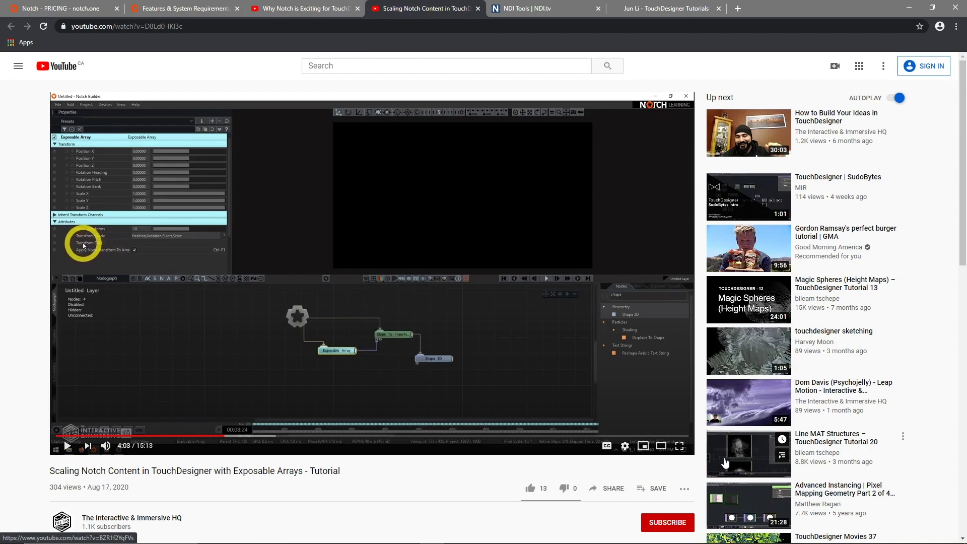
{"action": "left_click", "coordinate": [554, 13]}
{"action": "scroll", "coordinate": [594, 199], "scroll_direction": "down", "scroll_amount": 1}
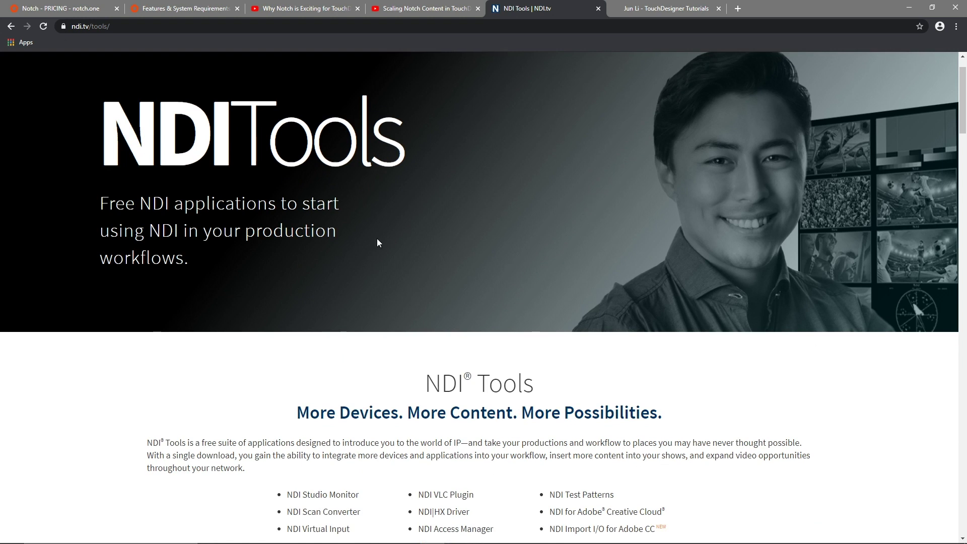
{"action": "scroll", "coordinate": [377, 238], "scroll_direction": "down", "scroll_amount": 3}
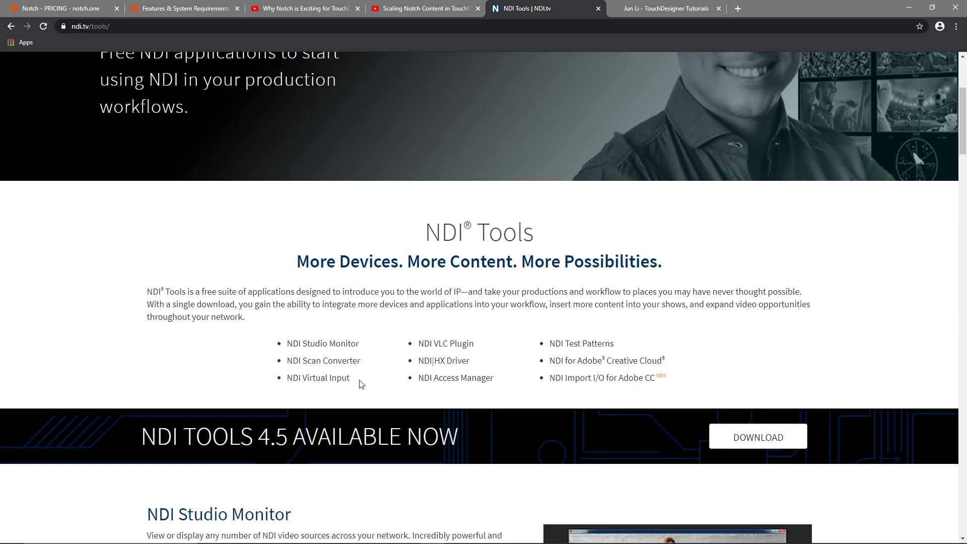
{"action": "left_click_drag", "start_coordinate": [356, 380], "coordinate": [287, 378]}
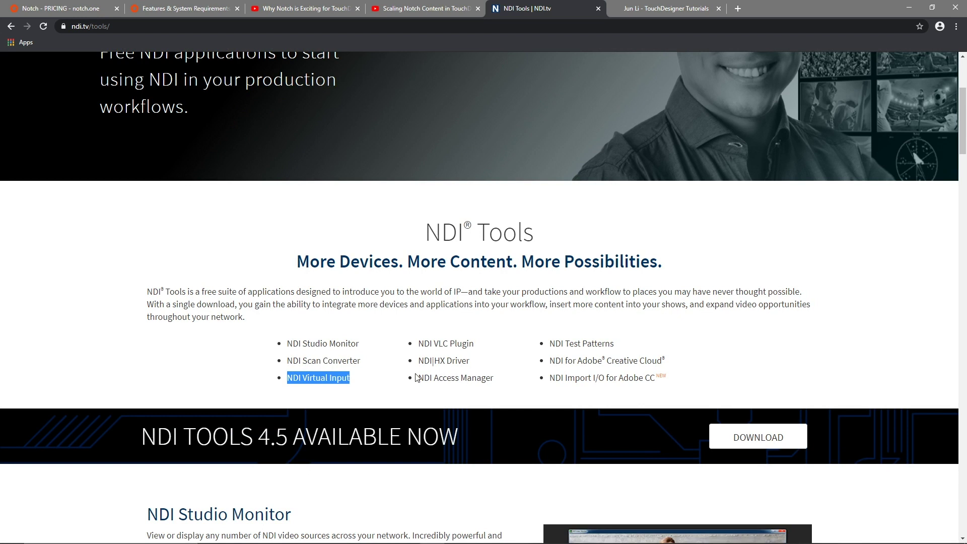
{"action": "left_click", "coordinate": [393, 371]}
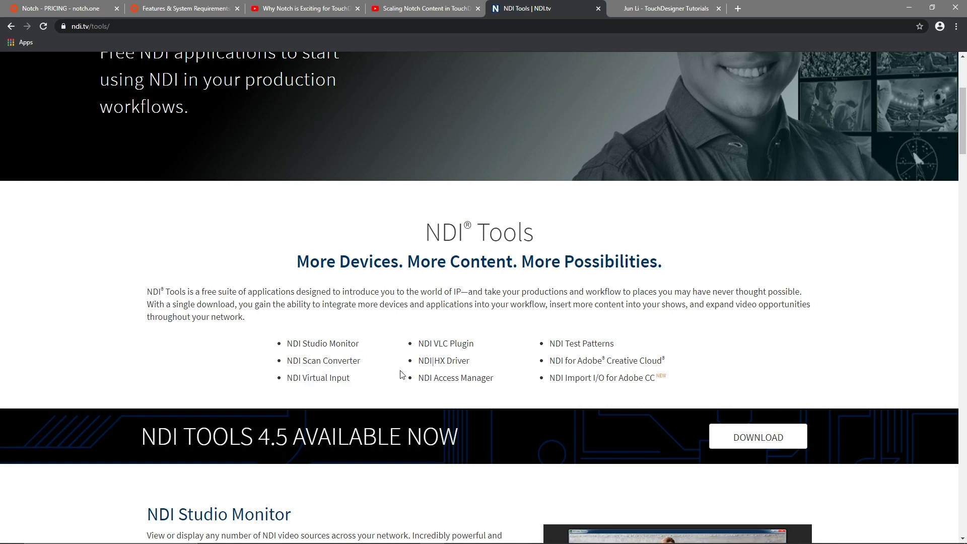
- Minimize the browser and check the NDI Virtual Input options in the system tray for available sources
{"action": "left_click", "coordinate": [911, 10]}
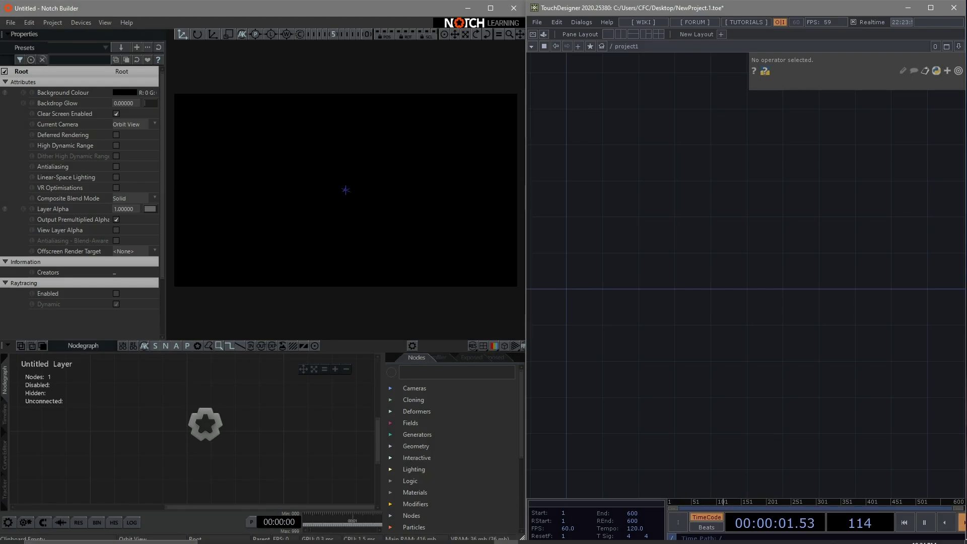
{"action": "left_click", "coordinate": [877, 535]}
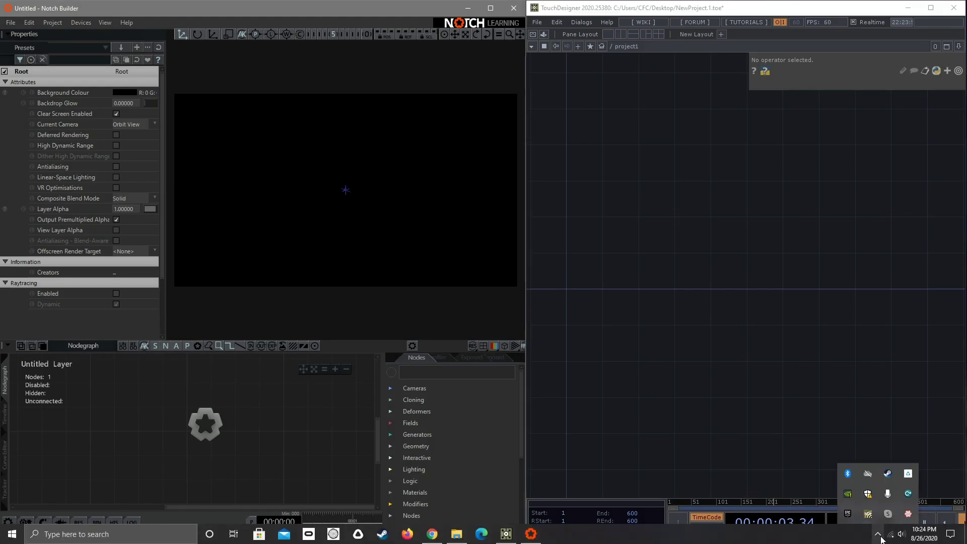
{"action": "right_click", "coordinate": [868, 514]}
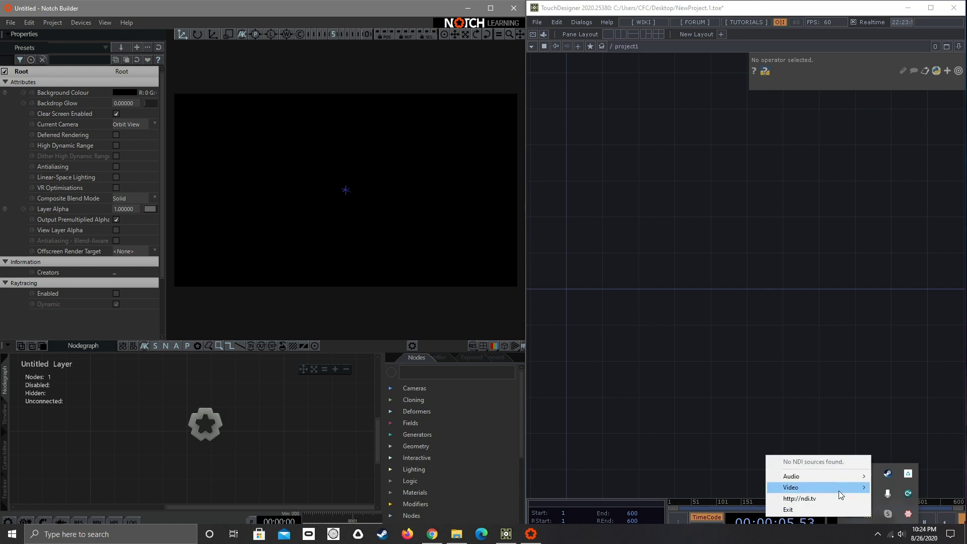
- Add a Movie File In TOP to the empty TouchDesigner network
{"action": "double_click", "coordinate": [631, 213]}
{"action": "type", "text": "m"}
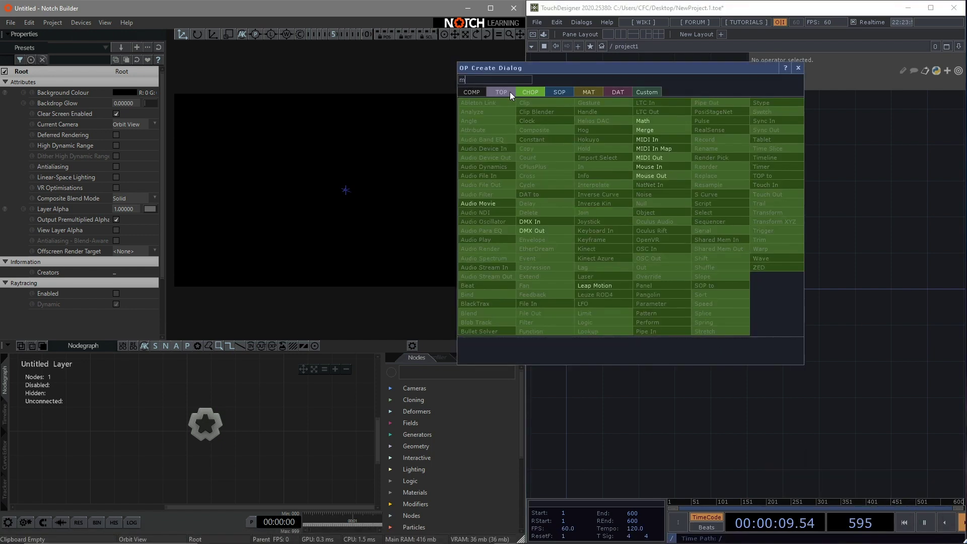
{"action": "left_click", "coordinate": [510, 91]}
{"action": "left_click", "coordinate": [561, 328]}
{"action": "left_click", "coordinate": [612, 264]}
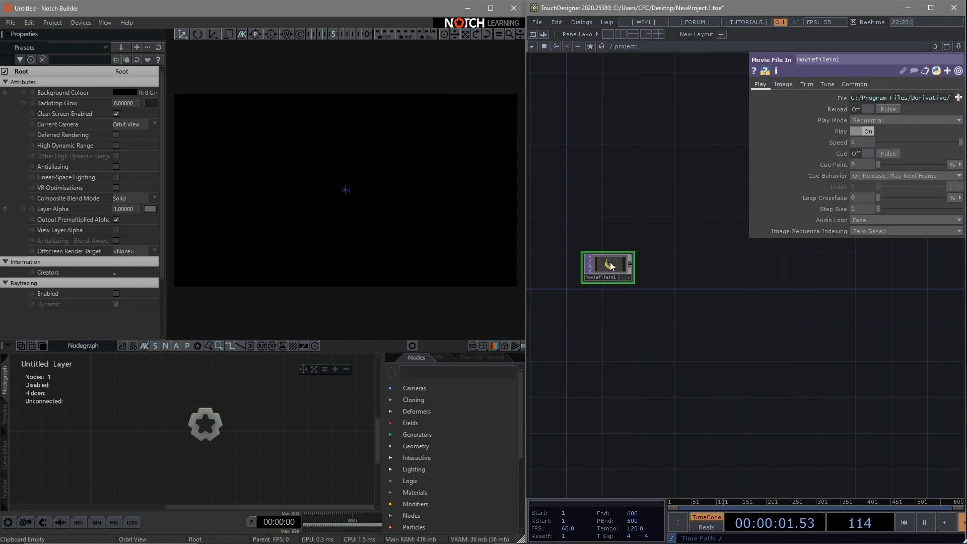
- Load the red flower sample image into the Movie File In TOP
{"action": "left_click", "coordinate": [957, 99]}
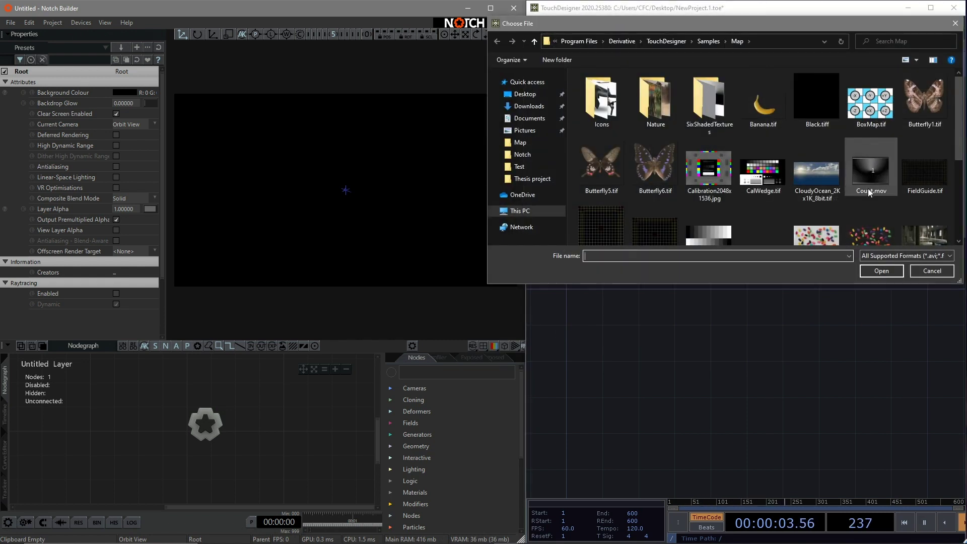
{"action": "scroll", "coordinate": [878, 195], "scroll_direction": "down", "scroll_amount": 5}
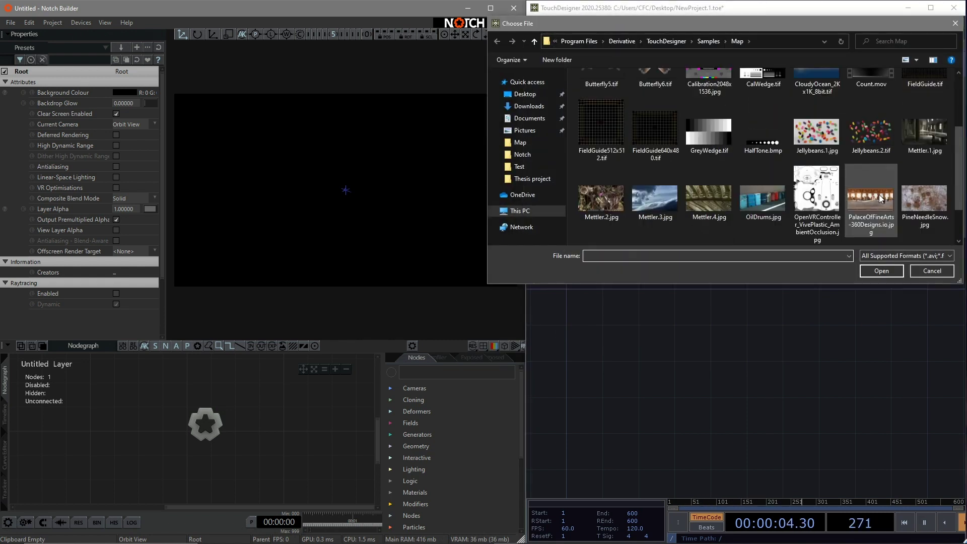
{"action": "left_click", "coordinate": [881, 271]}
{"action": "scroll", "coordinate": [641, 275], "scroll_direction": "up", "scroll_amount": 3}
{"action": "left_click_drag", "start_coordinate": [660, 282], "coordinate": [740, 354]}
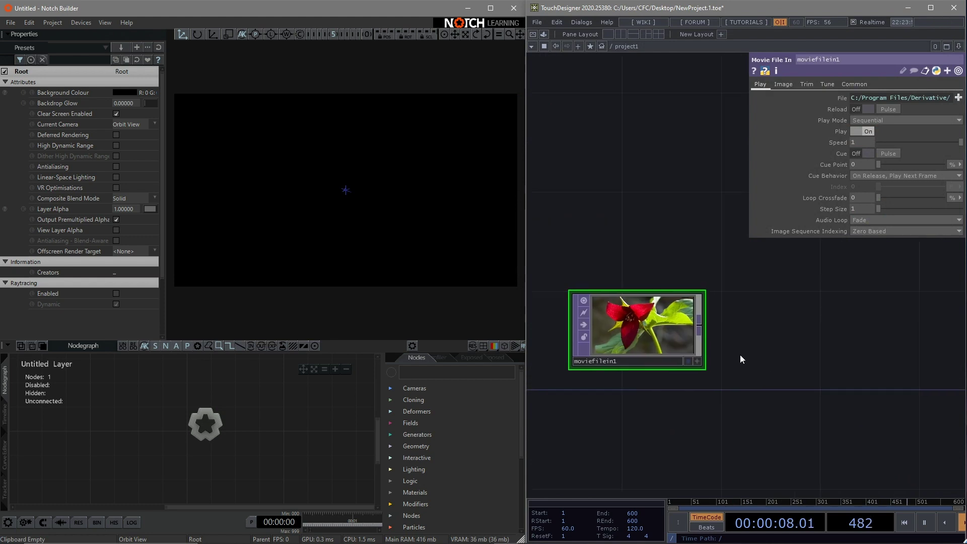
- Add a Transform TOP after the Movie File In and set its Rotate parameter to the expression absTime.frame
{"action": "right_click", "coordinate": [700, 328]}
{"action": "type", "text": "t"}
{"action": "left_click", "coordinate": [781, 282]}
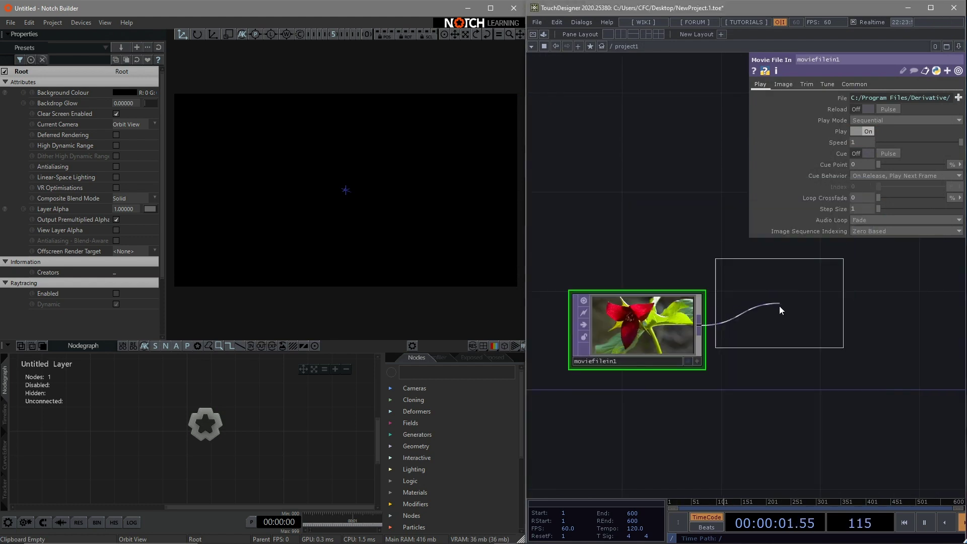
{"action": "left_click", "coordinate": [793, 328]}
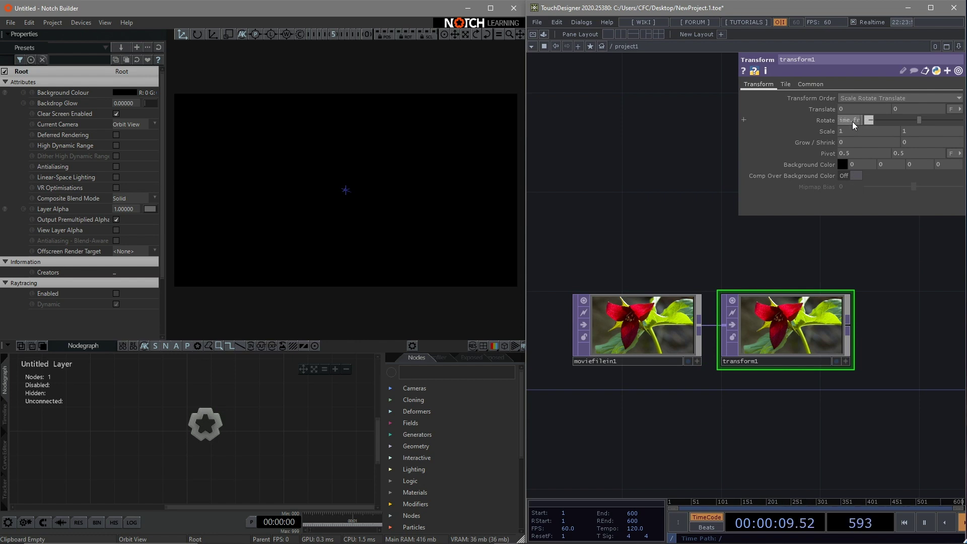
{"action": "key", "text": "Return"}
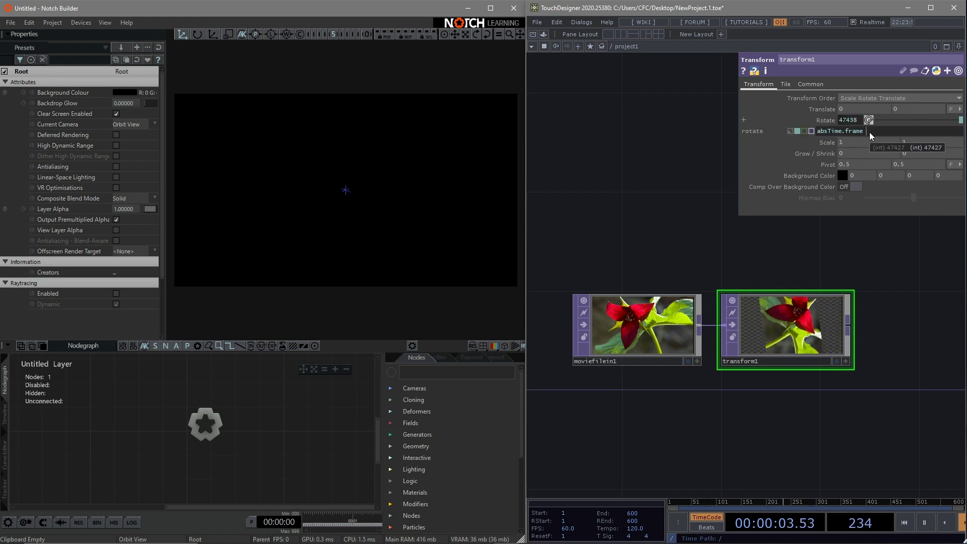
- Multiply the Transform TOP's Rotate expression by 0.5 and set its Scale to 2 on both axes
{"action": "type", "text": "*"}
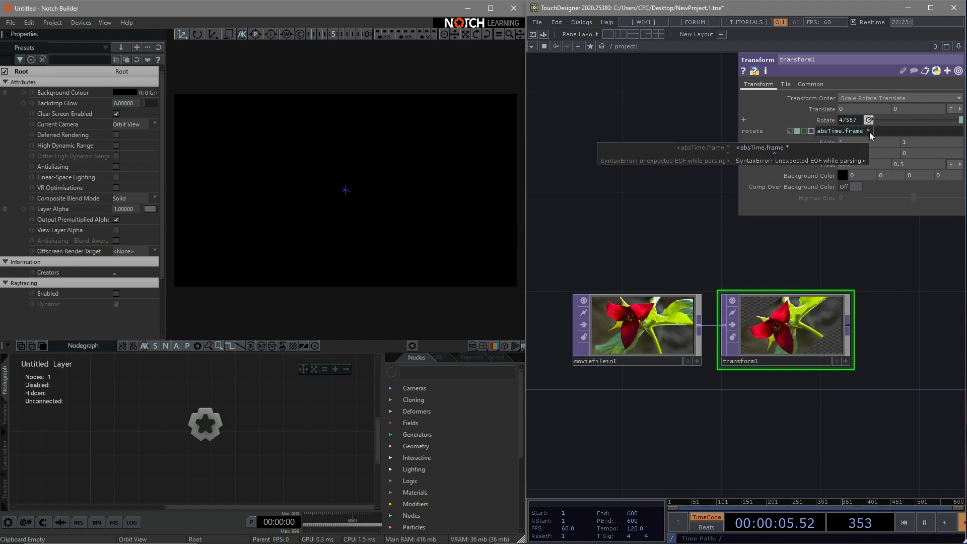
{"action": "type", "text": " 0.5"}
{"action": "middle_click_drag", "start_coordinate": [824, 143], "coordinate": [824, 143]}
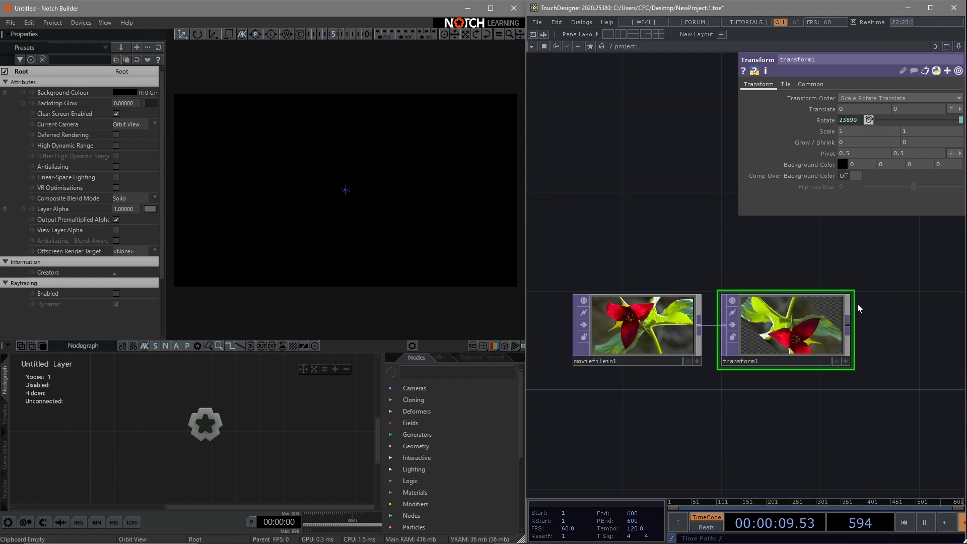
{"action": "middle_click_drag", "start_coordinate": [828, 135], "coordinate": [846, 122]}
- Add a Null TOP connected after the Transform TOP
{"action": "scroll", "coordinate": [864, 305], "scroll_direction": "down", "scroll_amount": 2}
{"action": "left_click_drag", "start_coordinate": [864, 304], "coordinate": [707, 288]}
{"action": "key", "text": "Tab"}
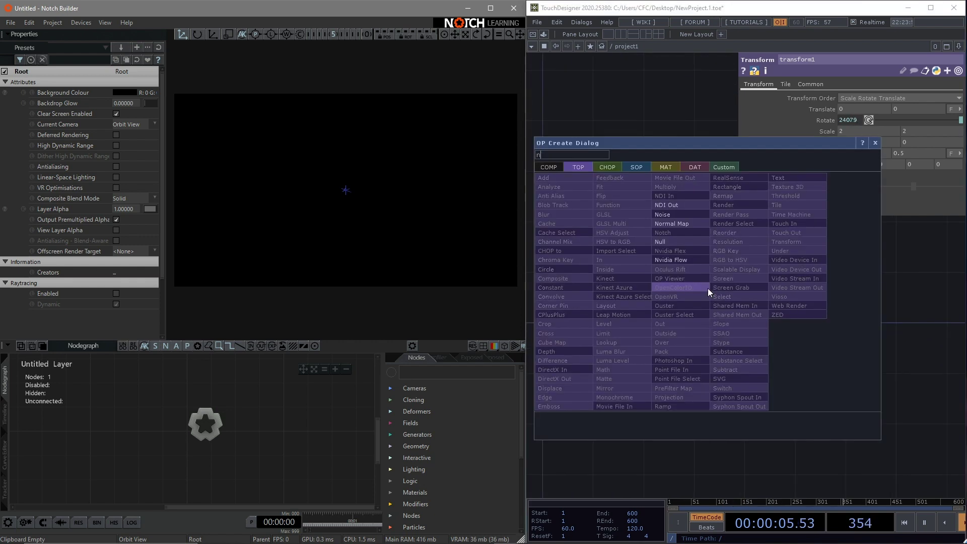
{"action": "left_click", "coordinate": [688, 243]}
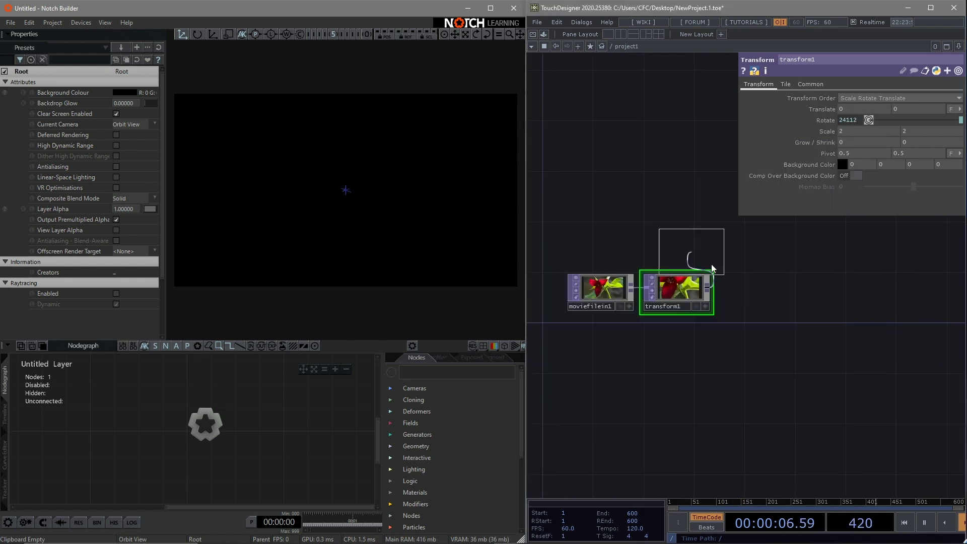
{"action": "left_click", "coordinate": [772, 289]}
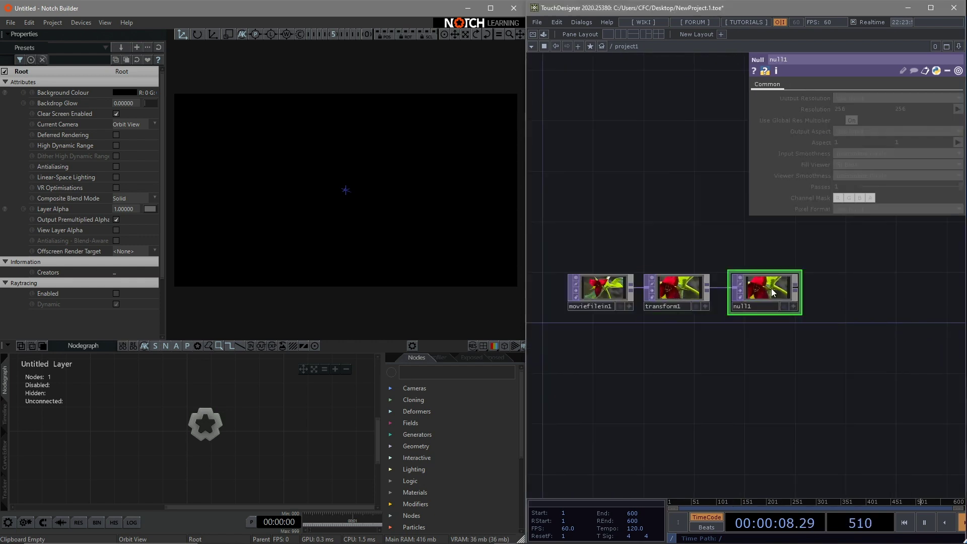
- Add an NDI Out TOP after the Null TOP and display the Null's image as the network background
{"action": "left_click", "coordinate": [796, 288]}
{"action": "type", "text": "n"}
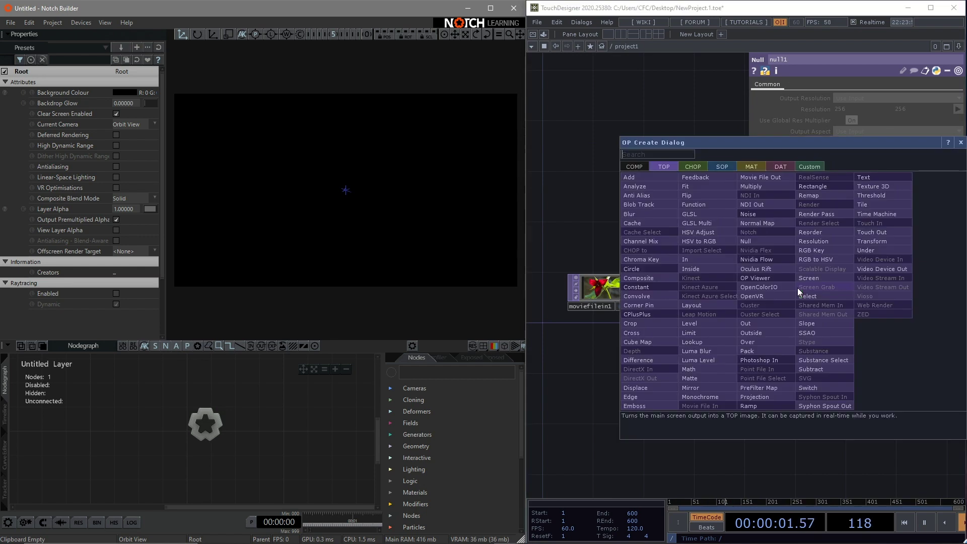
{"action": "left_click", "coordinate": [763, 206]}
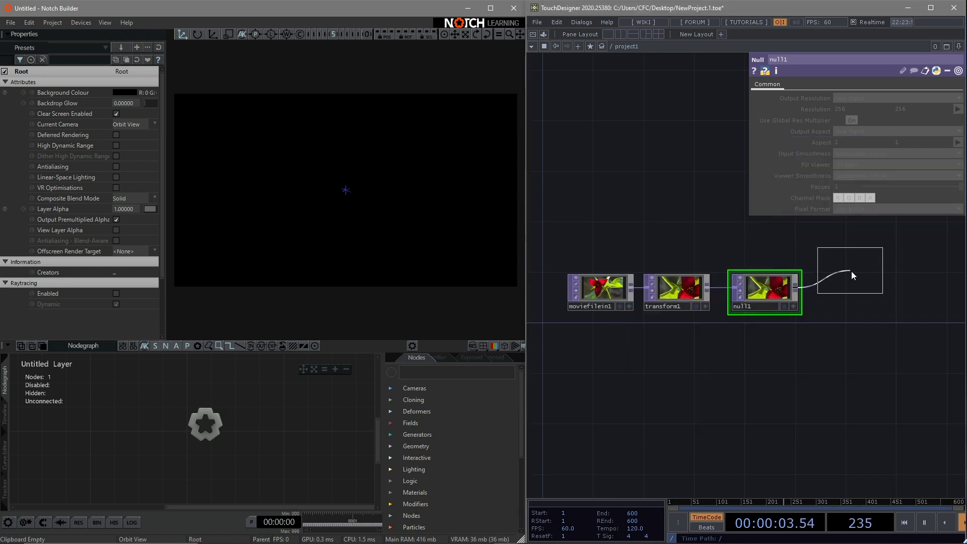
{"action": "left_click", "coordinate": [859, 292]}
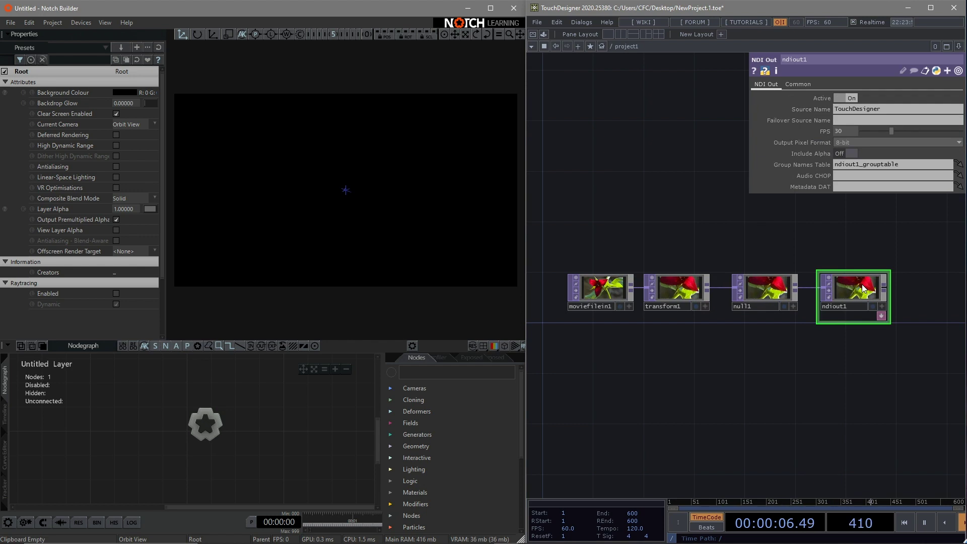
{"action": "left_click", "coordinate": [784, 306]}
- Add an LFO CHOP below the image chain, under the Movie File In TOP
{"action": "left_click_drag", "start_coordinate": [670, 377], "coordinate": [687, 340]}
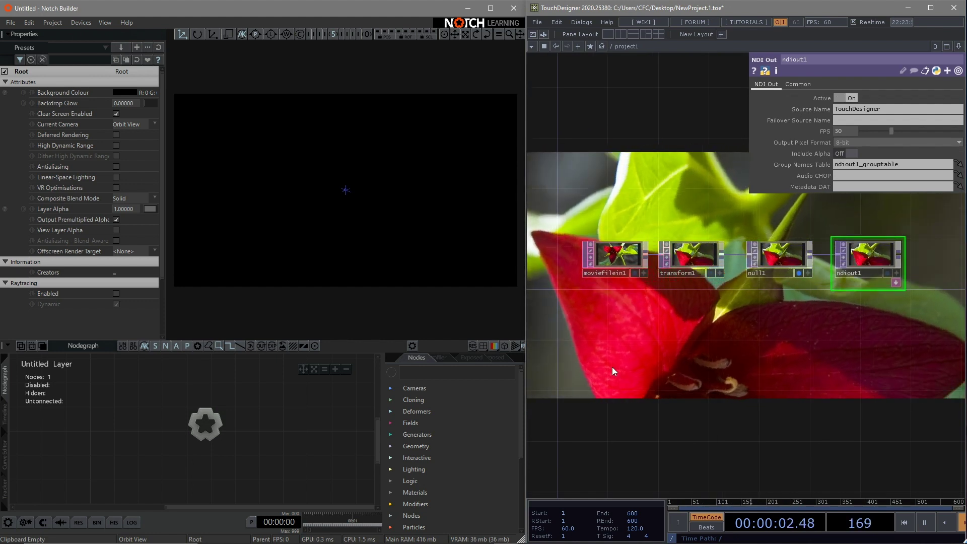
{"action": "key", "text": "Tab"}
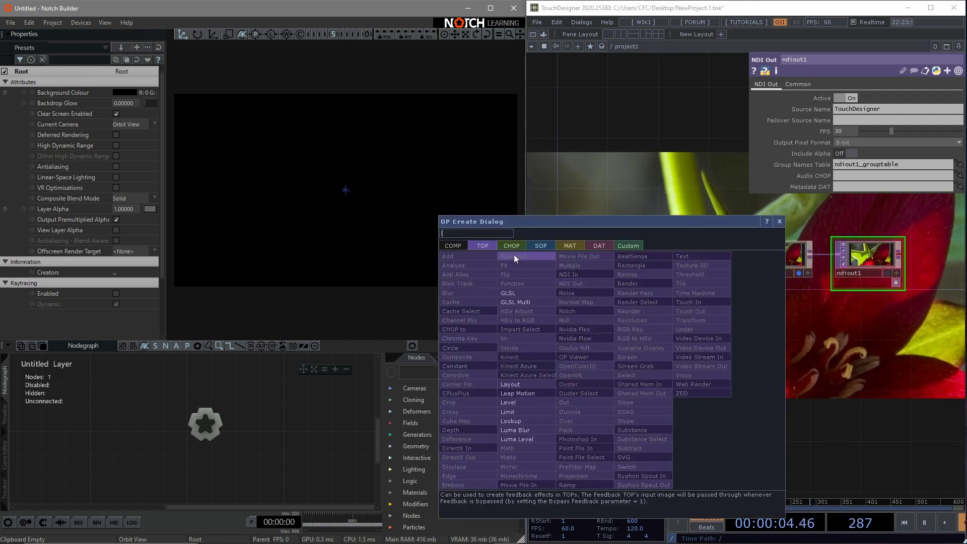
{"action": "left_click", "coordinate": [512, 246]}
{"action": "left_click", "coordinate": [589, 457]}
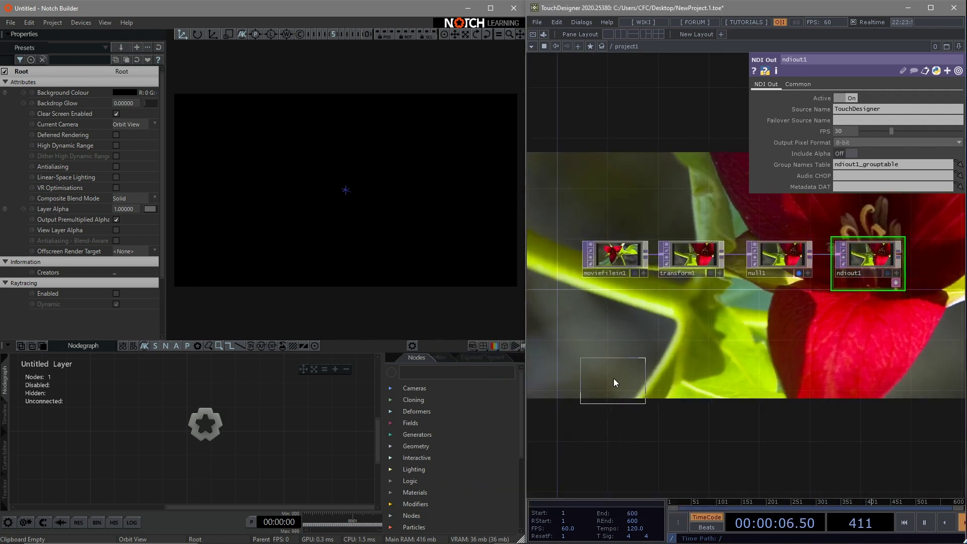
{"action": "left_click", "coordinate": [617, 365]}
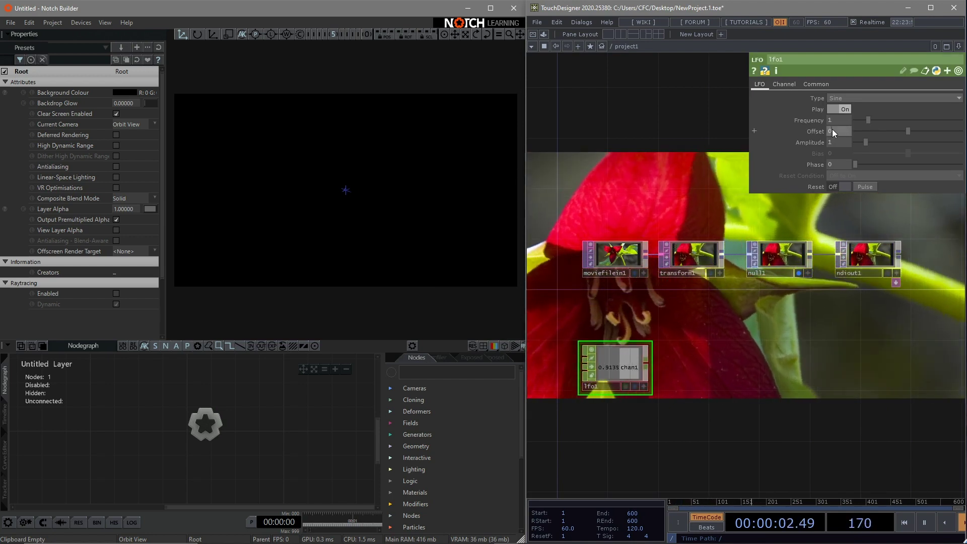
- Set the LFO CHOP's Offset to 0.5 and its Amplitude to 0.5
{"action": "type", "text": "0.5"}
{"action": "key", "text": "Tab"}
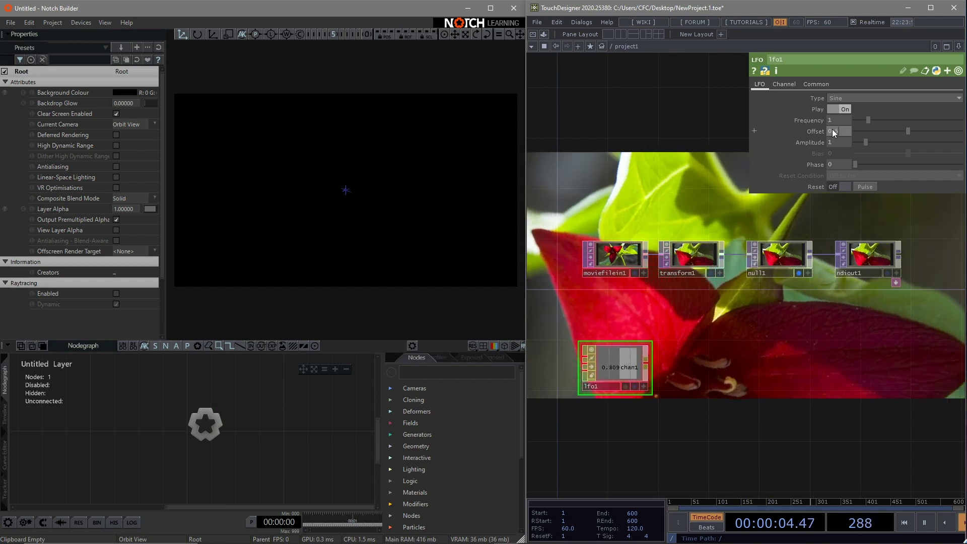
{"action": "type", "text": "0.5"}
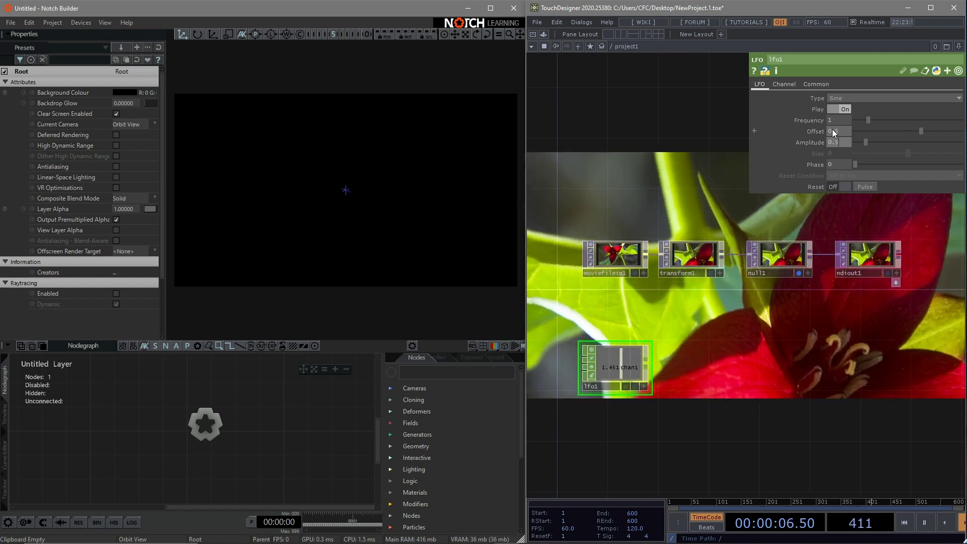
- Add a Null CHOP connected after the LFO CHOP
{"action": "scroll", "coordinate": [621, 384], "scroll_direction": "down", "scroll_amount": 2}
{"action": "scroll", "coordinate": [622, 386], "scroll_direction": "up", "scroll_amount": 4}
{"action": "scroll", "coordinate": [622, 385], "scroll_direction": "up", "scroll_amount": 2}
{"action": "scroll", "coordinate": [622, 385], "scroll_direction": "down", "scroll_amount": 4}
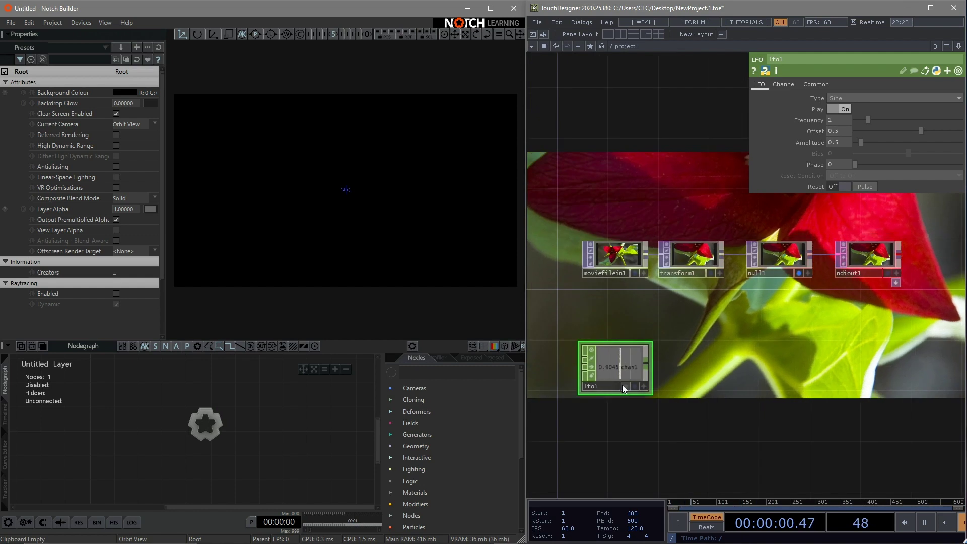
{"action": "right_click", "coordinate": [637, 370]}
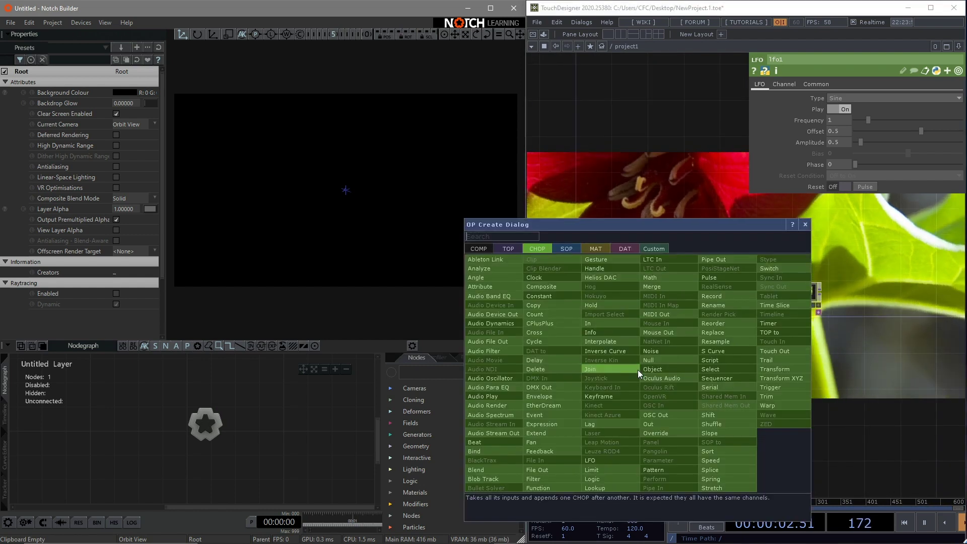
{"action": "type", "text": "n"}
{"action": "left_click", "coordinate": [650, 360]}
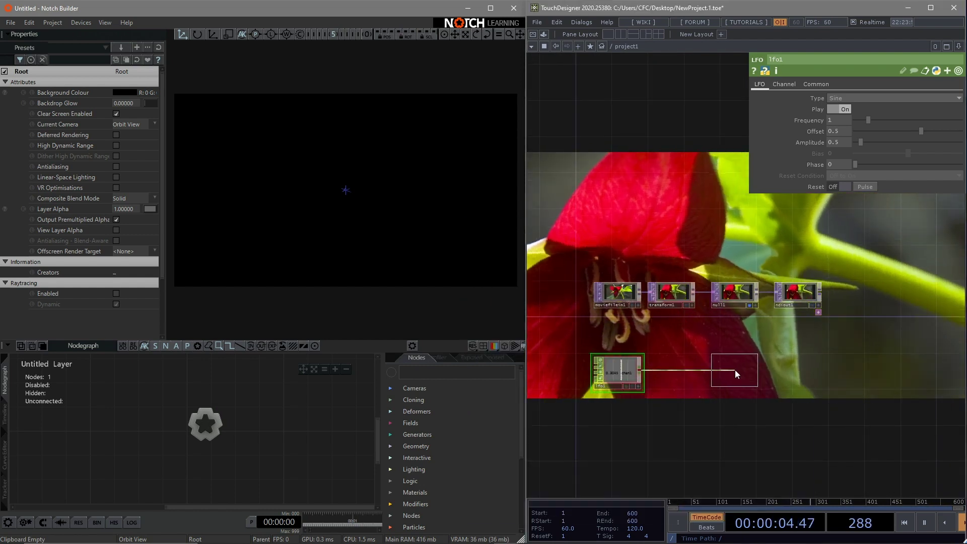
{"action": "left_click", "coordinate": [736, 373]}
- Add an OSC Out CHOP after the Null CHOP and hide the parameter window
{"action": "right_click", "coordinate": [760, 371]}
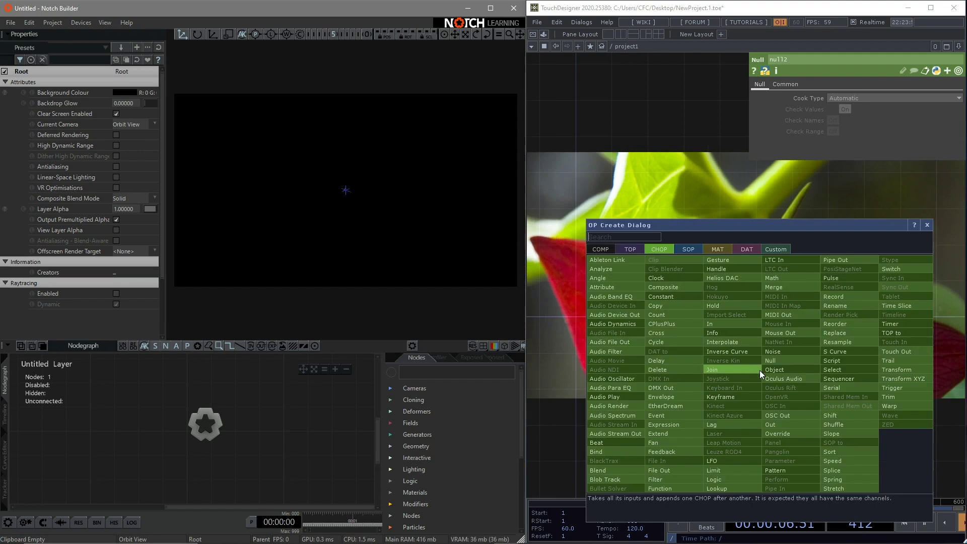
{"action": "type", "text": "osc"}
{"action": "left_click", "coordinate": [785, 415]}
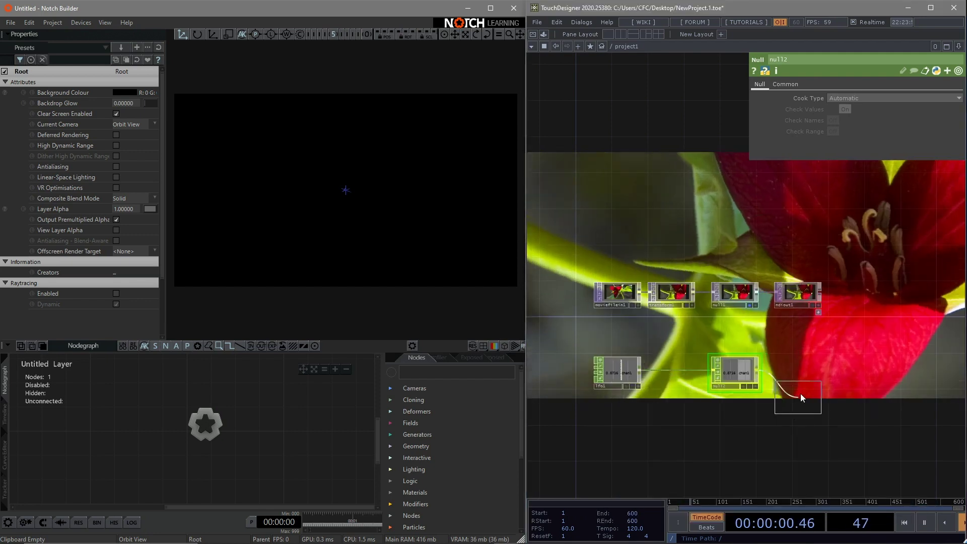
{"action": "left_click", "coordinate": [800, 370]}
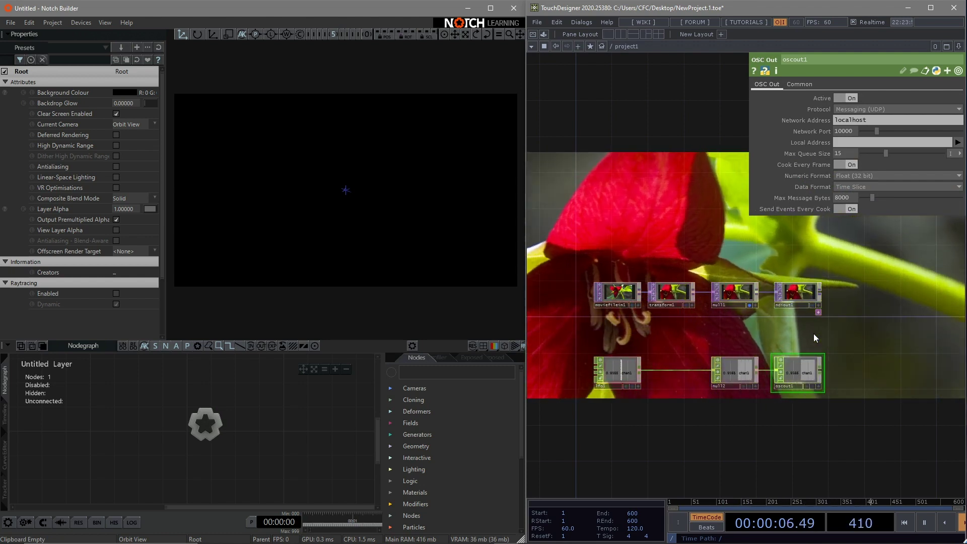
{"action": "key", "text": "p"}
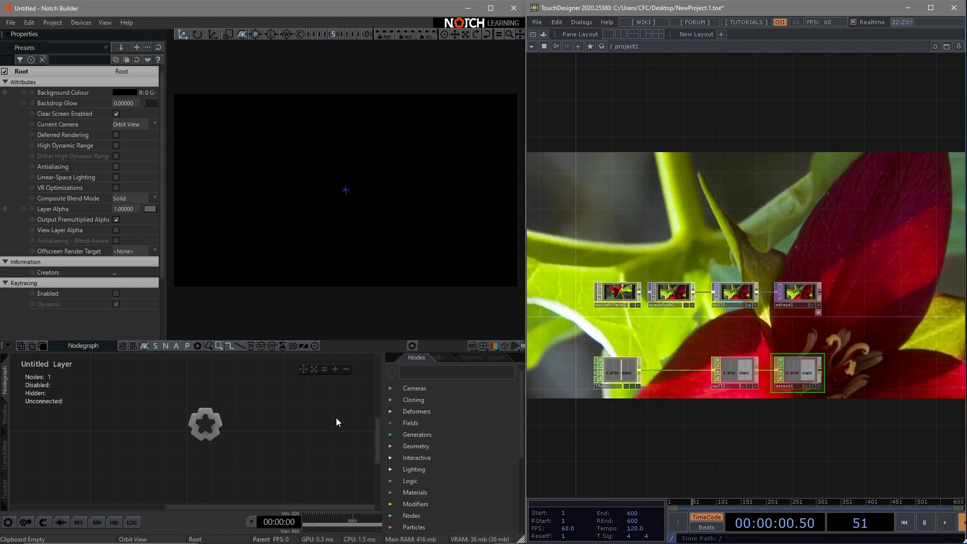
- Switch to Notch Builder and add an Image 2D node attached to the Root node
{"action": "left_click", "coordinate": [316, 419]}
{"action": "left_click", "coordinate": [412, 373]}
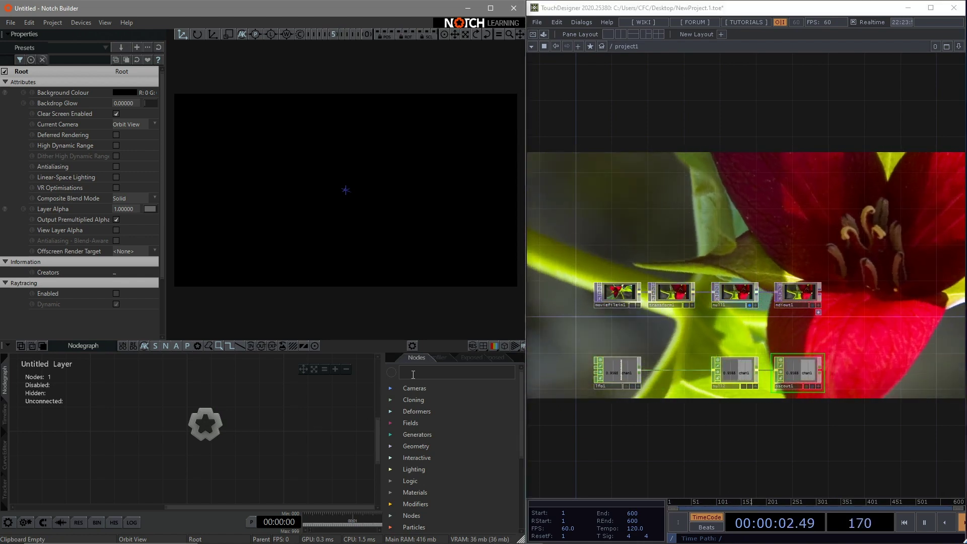
{"action": "left_click", "coordinate": [414, 387]}
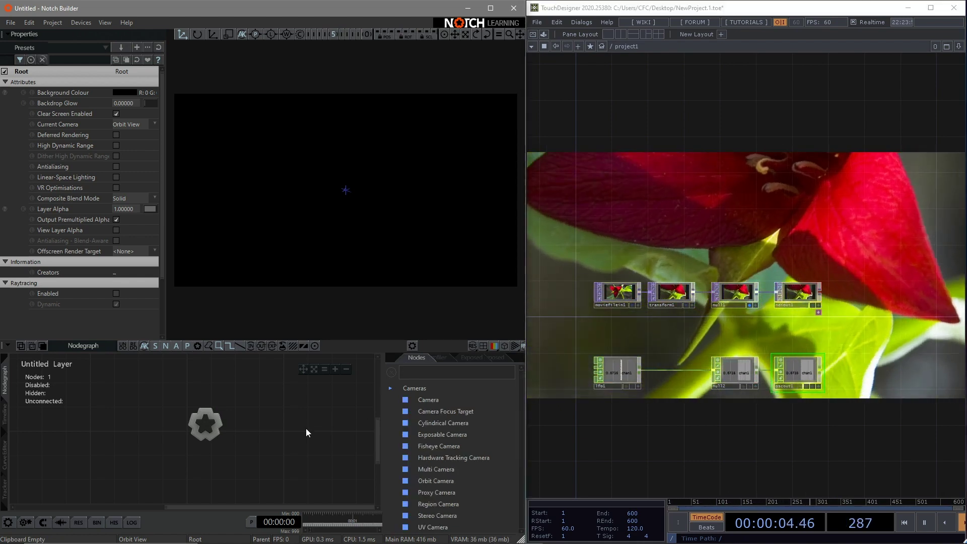
{"action": "left_click", "coordinate": [402, 370]}
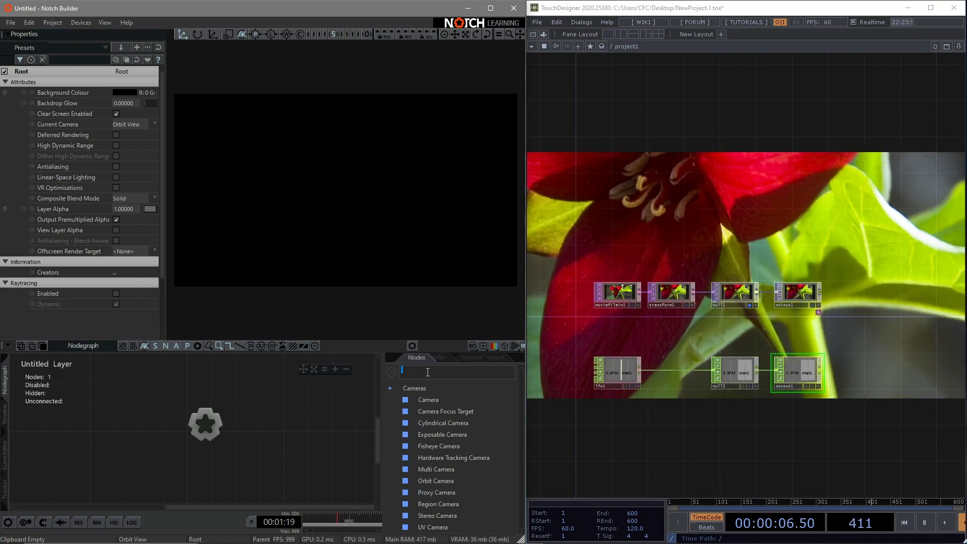
{"action": "type", "text": "ima"}
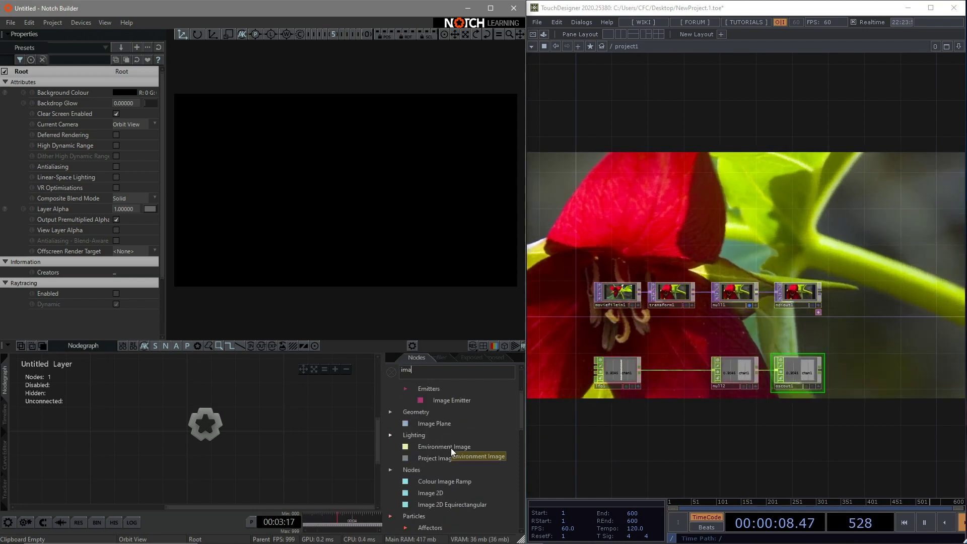
{"action": "left_click_drag", "start_coordinate": [435, 492], "coordinate": [313, 436]}
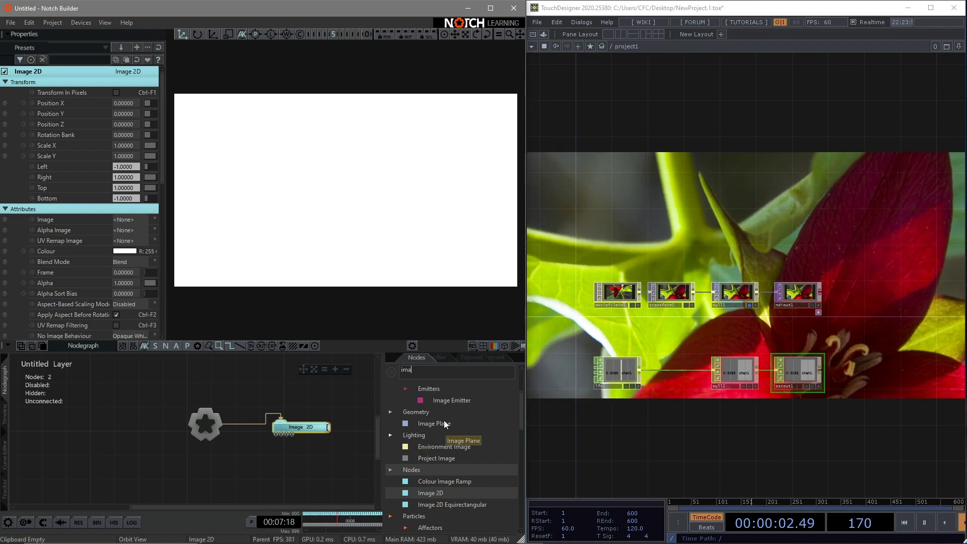
- Add a Video NDI Source node to the nodegraph and connect it to the Image 2D node's image input
{"action": "left_click", "coordinate": [390, 373]}
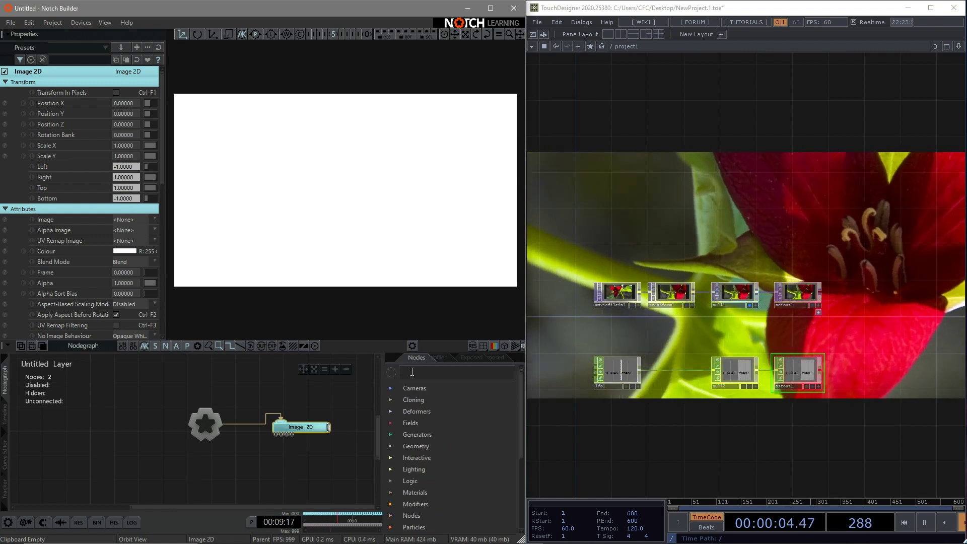
{"action": "type", "text": "ndi"}
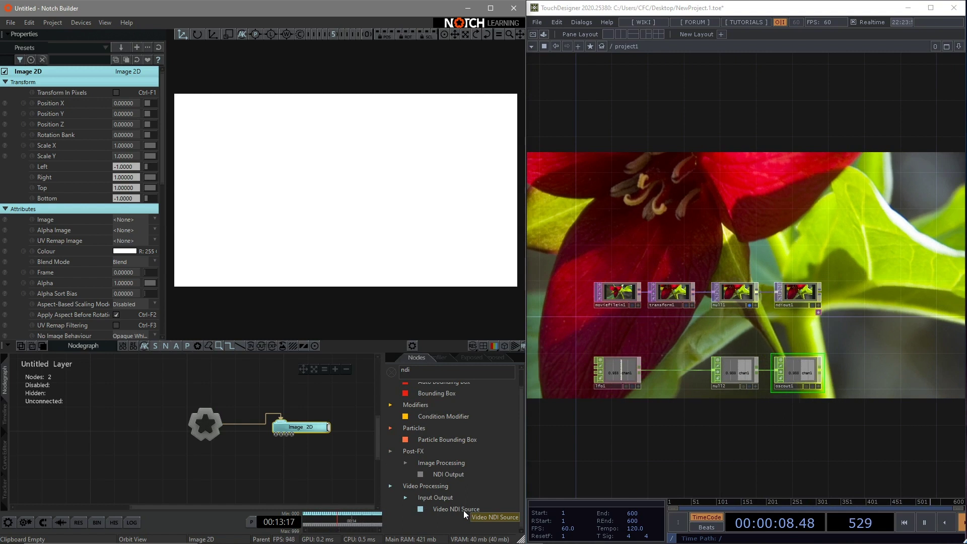
{"action": "left_click_drag", "start_coordinate": [463, 510], "coordinate": [336, 500]}
{"action": "left_click_drag", "start_coordinate": [240, 475], "coordinate": [241, 475]}
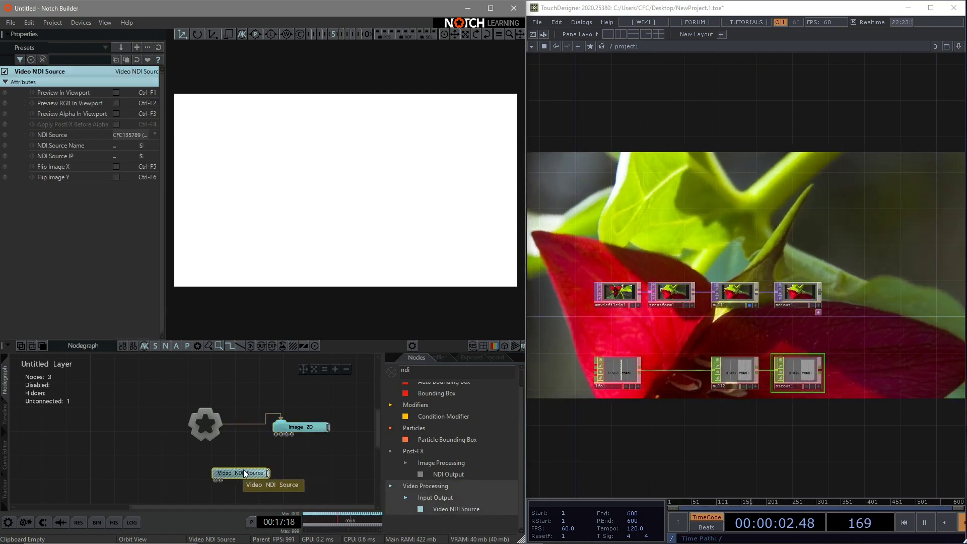
{"action": "left_click_drag", "start_coordinate": [267, 474], "coordinate": [275, 436]}
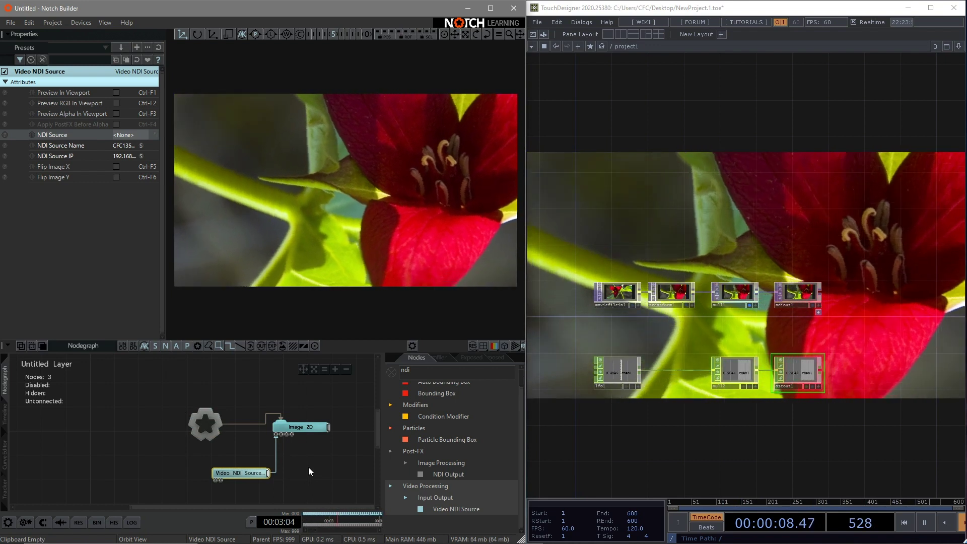
- Add a Glow post-effect node attached to the Root, try its Blend Amount, and clear the node search
{"action": "left_click", "coordinate": [391, 373]}
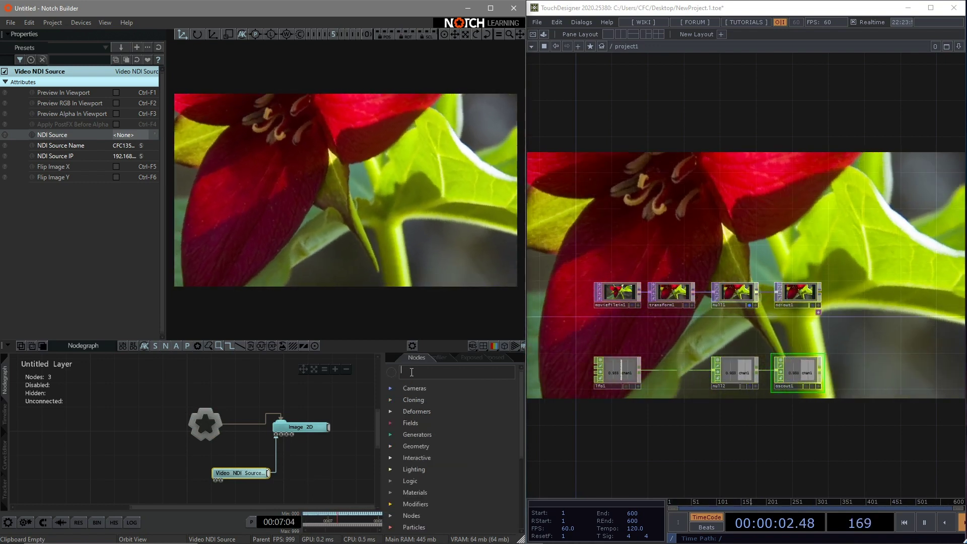
{"action": "type", "text": "glow"}
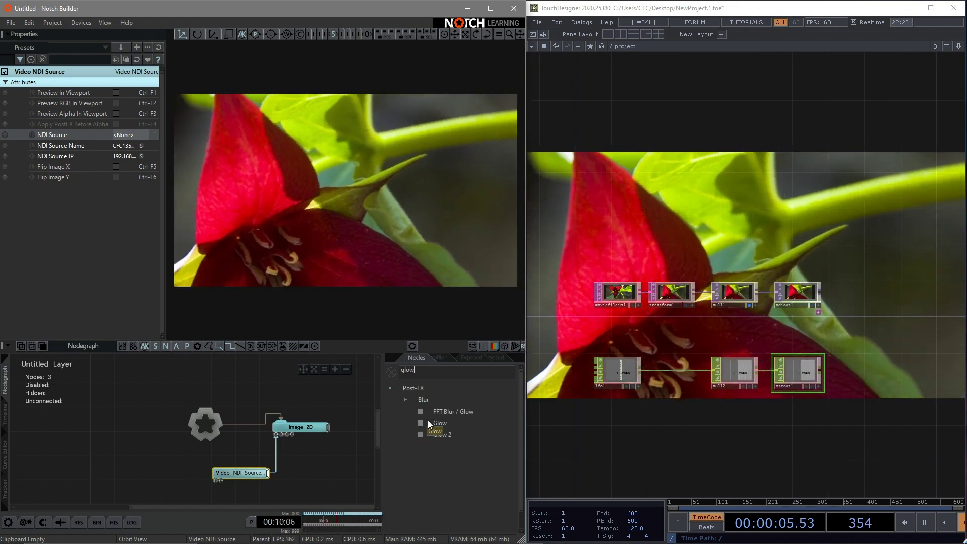
{"action": "left_click_drag", "start_coordinate": [428, 423], "coordinate": [147, 452]}
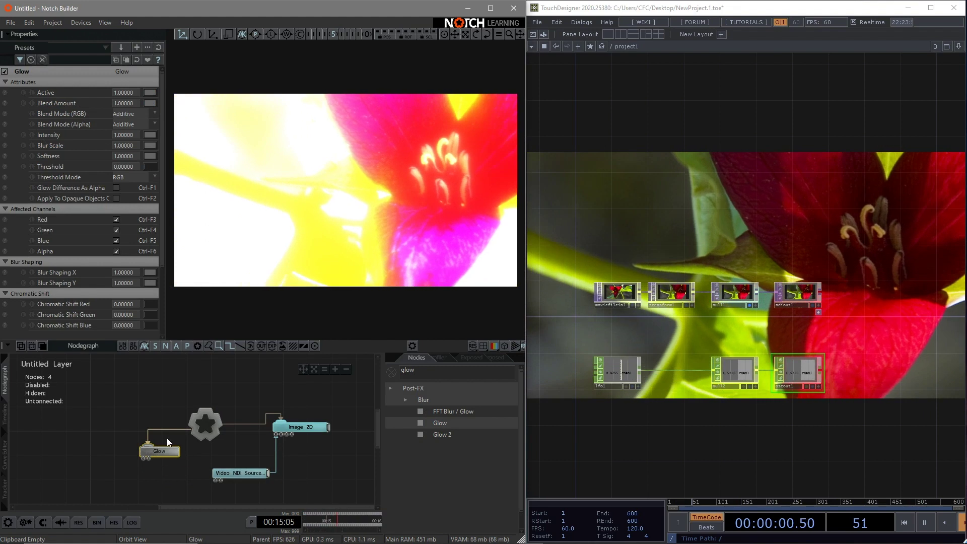
{"action": "mouse_move", "coordinate": [152, 103]}
{"action": "left_mouse_down"}
{"action": "mouse_move", "coordinate": [138, 107]}
{"action": "mouse_move", "coordinate": [162, 108]}
{"action": "left_mouse_up"}
{"action": "left_click", "coordinate": [196, 380]}
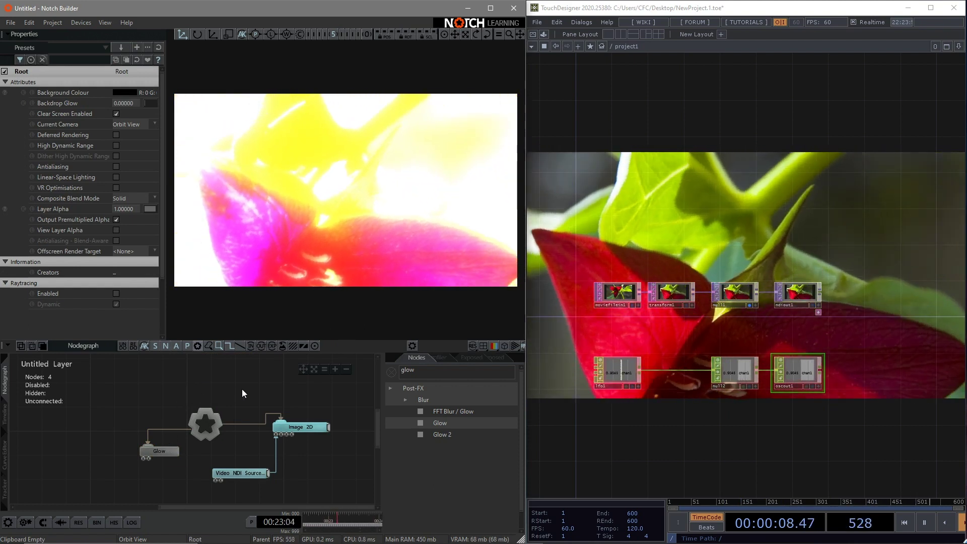
{"action": "left_click", "coordinate": [391, 372]}
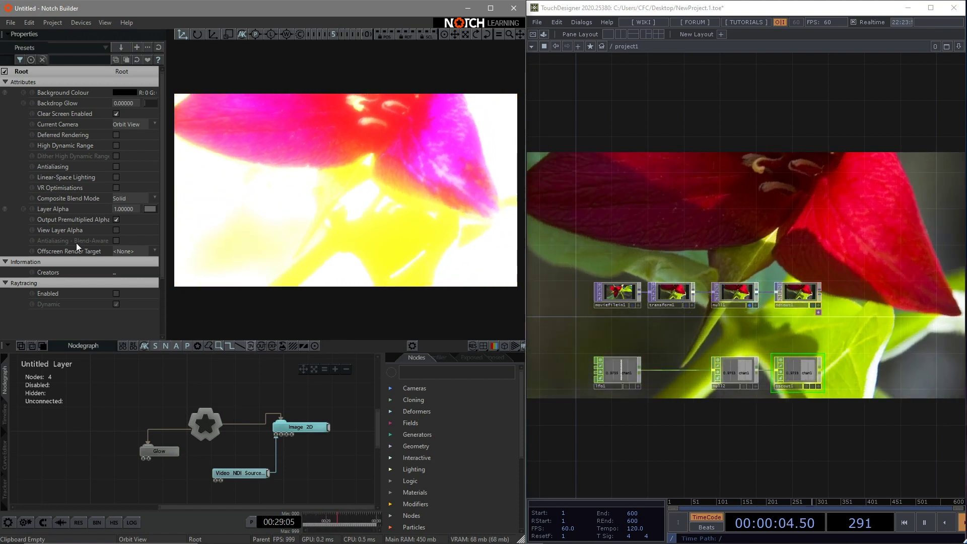
- Enable OSC in the project's protocol settings and show the Connection Monitor
{"action": "left_click", "coordinate": [53, 23]}
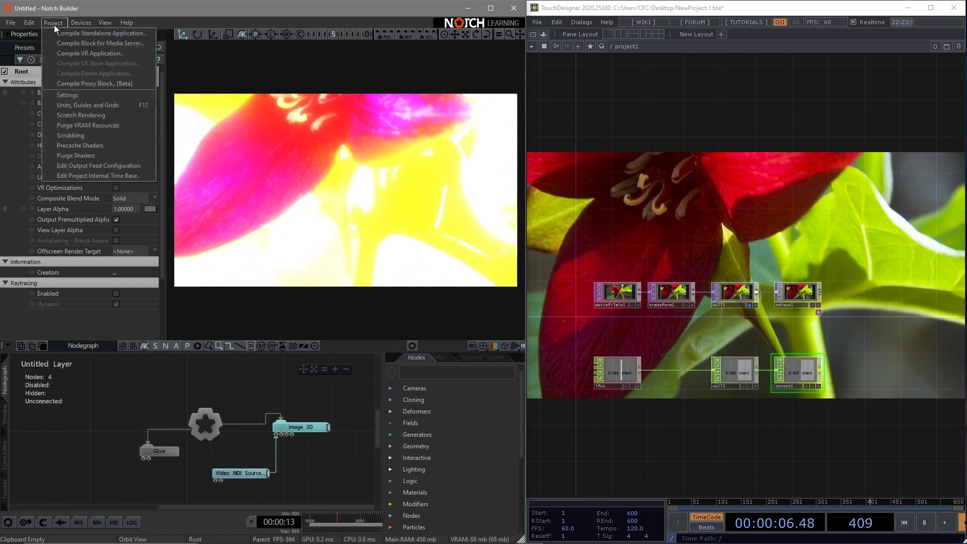
{"action": "left_click", "coordinate": [71, 91]}
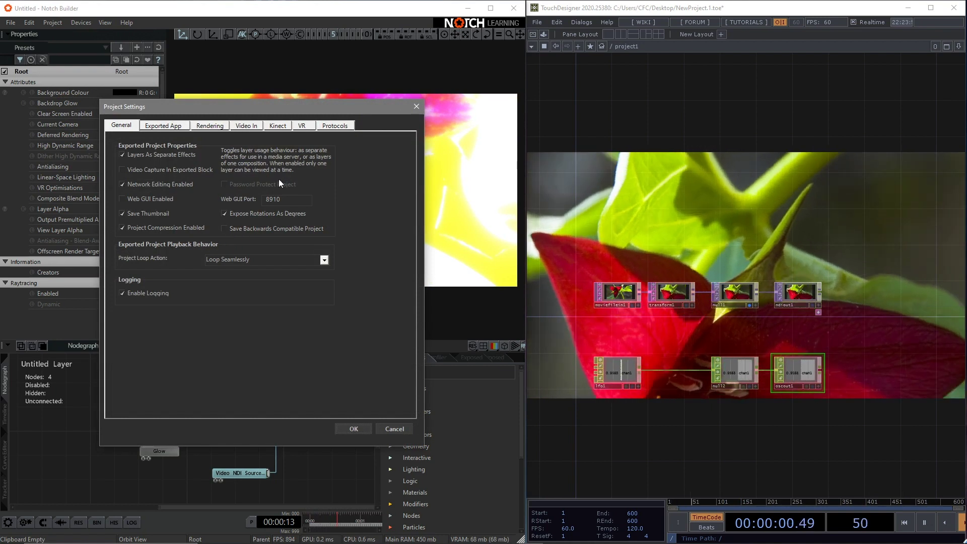
{"action": "left_click", "coordinate": [334, 127]}
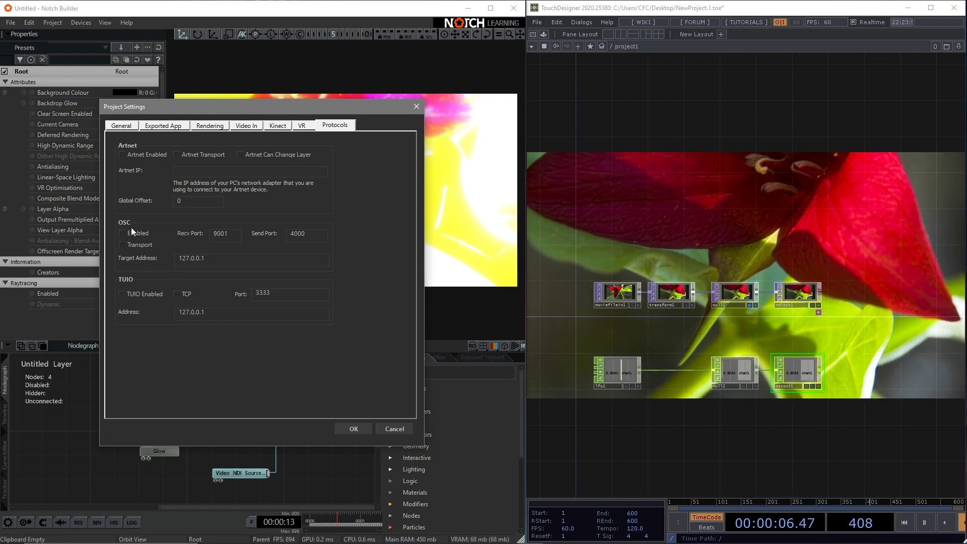
{"action": "left_click", "coordinate": [346, 426]}
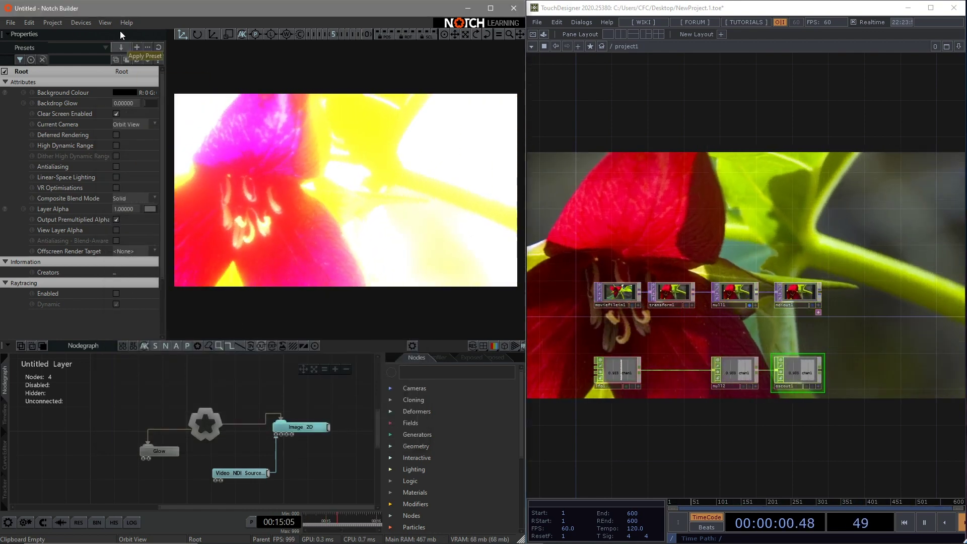
{"action": "left_click", "coordinate": [108, 22]}
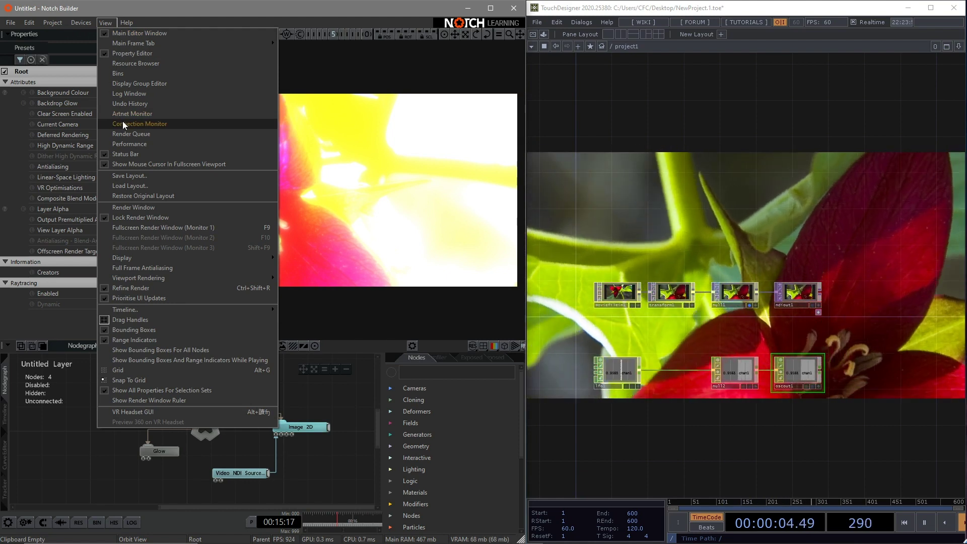
{"action": "left_click", "coordinate": [123, 123]}
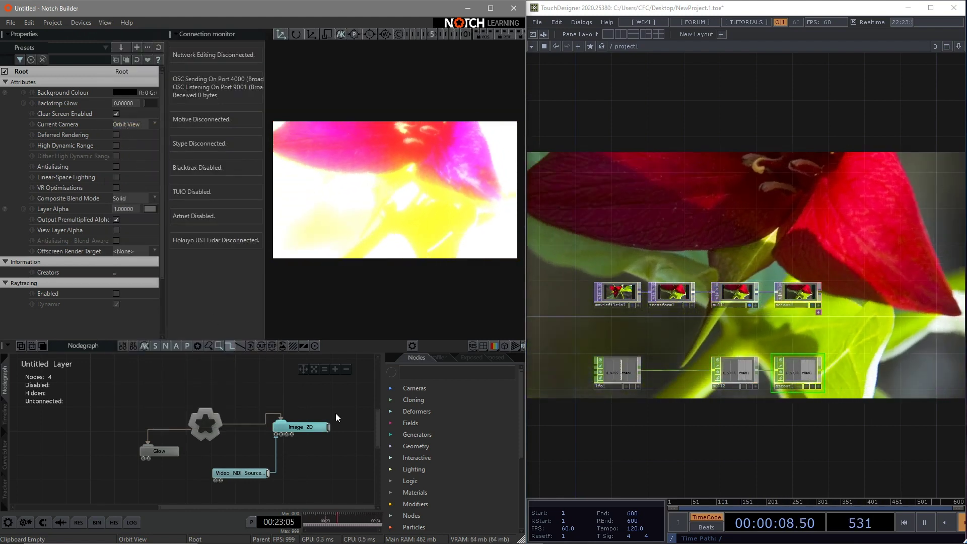
- Search the nodes for osc, add an OSC Modifier to the nodegraph, and place it below and left of the Glow node
{"action": "left_click", "coordinate": [419, 373]}
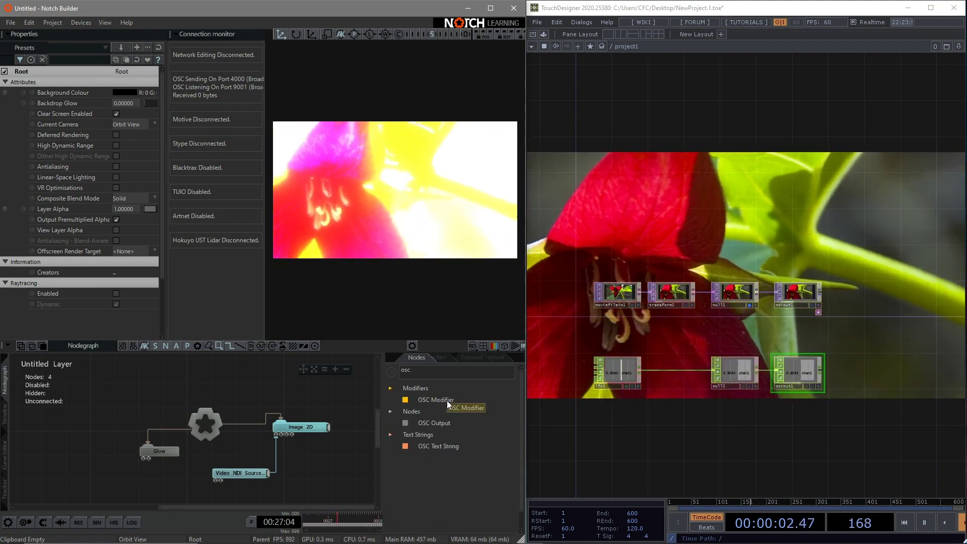
{"action": "left_click_drag", "start_coordinate": [447, 400], "coordinate": [105, 467]}
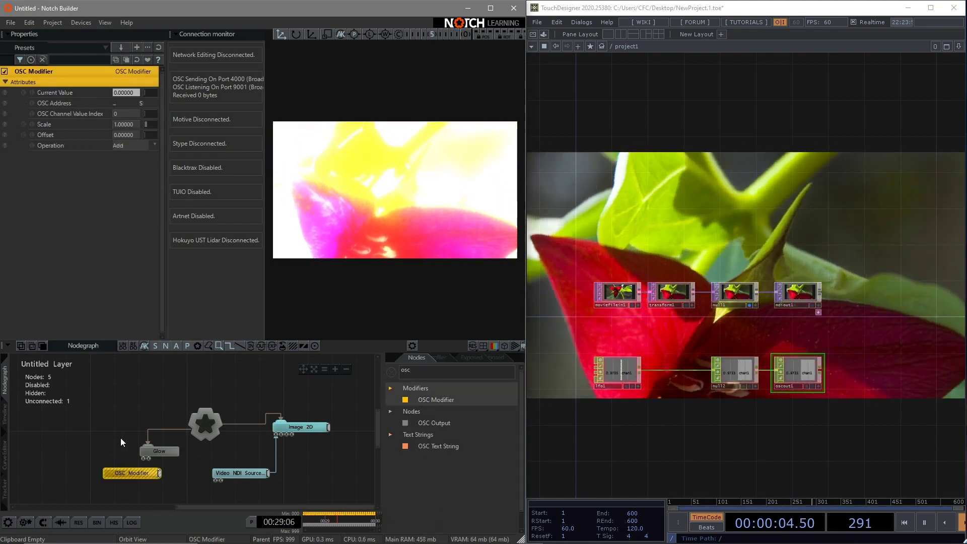
{"action": "left_click", "coordinate": [175, 398]}
{"action": "middle_click_drag", "start_coordinate": [177, 408], "coordinate": [192, 387]}
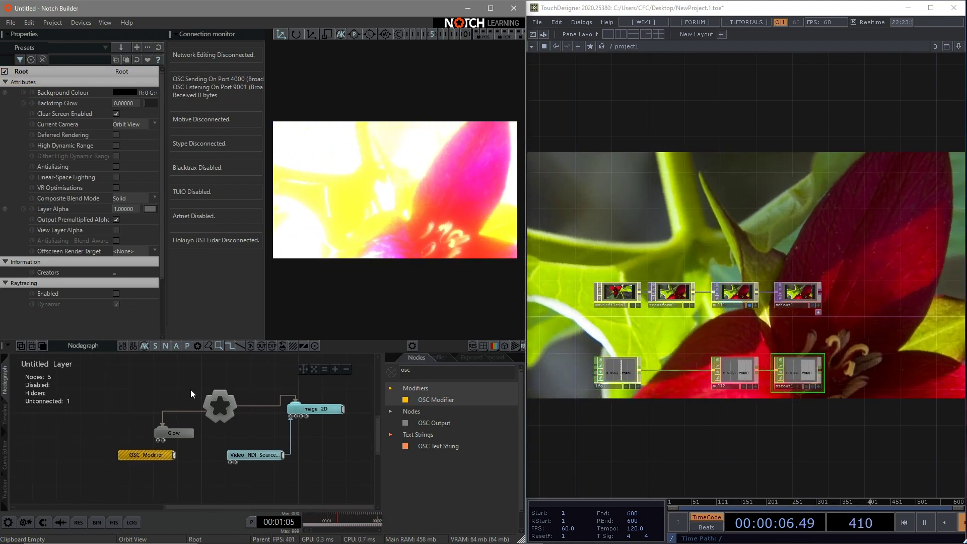
{"action": "left_click_drag", "start_coordinate": [134, 453], "coordinate": [126, 455]}
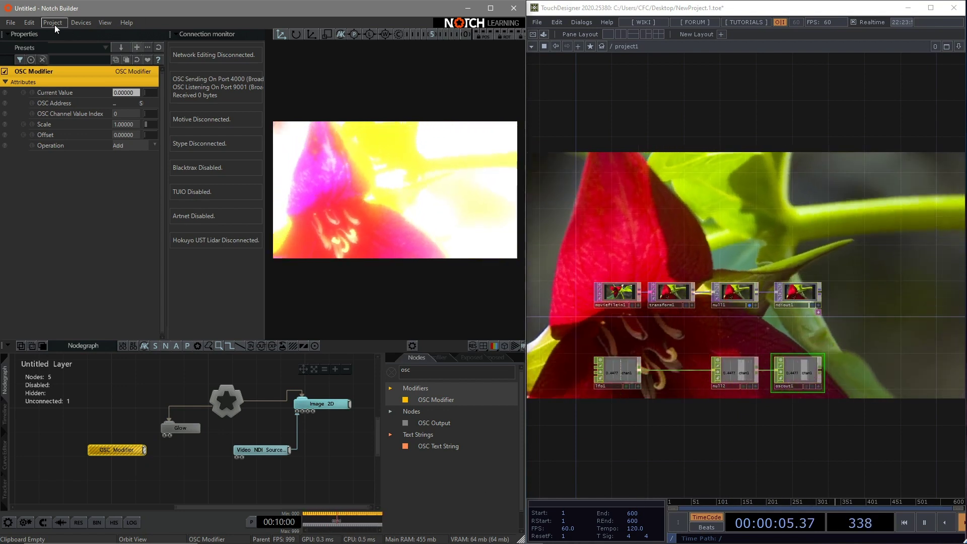
- Check the project's OSC receive port, switch to TouchDesigner, and set the OSC Out CHOP's network port to 9001
{"action": "left_click", "coordinate": [54, 23]}
{"action": "left_click", "coordinate": [71, 93]}
{"action": "left_click", "coordinate": [334, 125]}
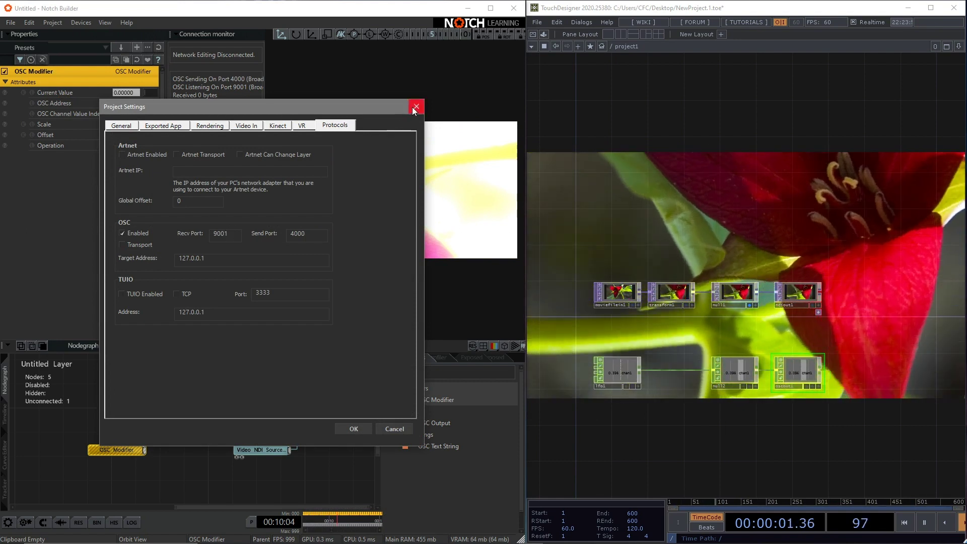
{"action": "left_click", "coordinate": [416, 107]}
{"action": "key", "text": "p"}
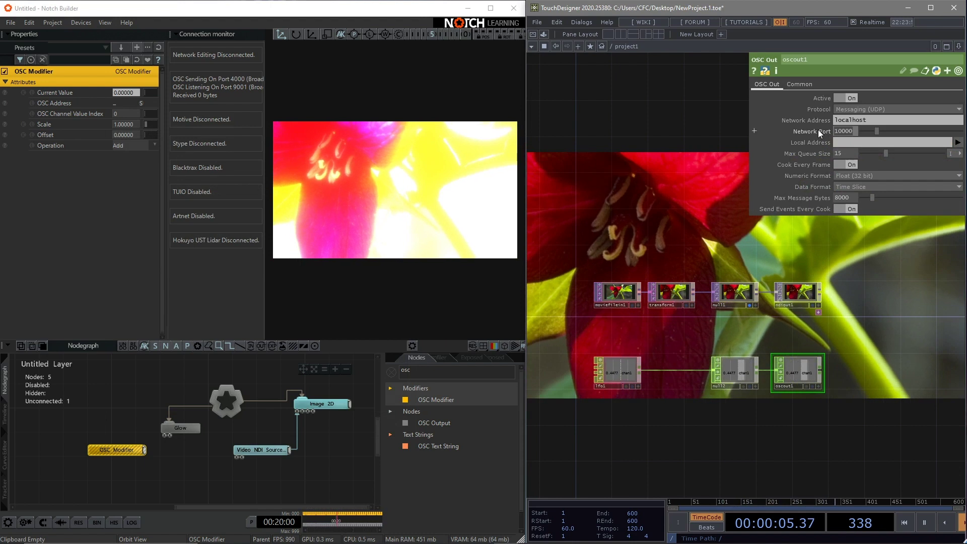
{"action": "type", "text": "9001"}
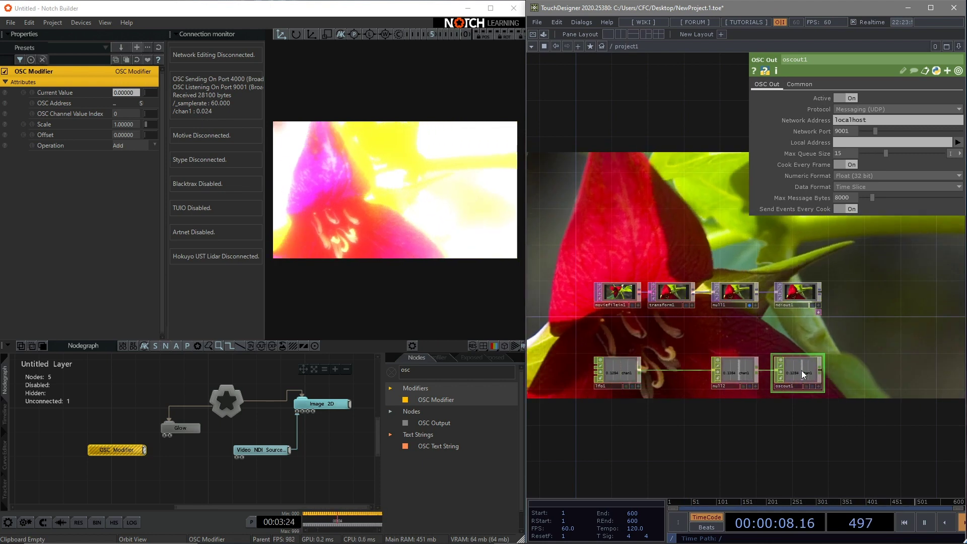
{"action": "scroll", "coordinate": [802, 373], "scroll_direction": "up", "scroll_amount": 3}
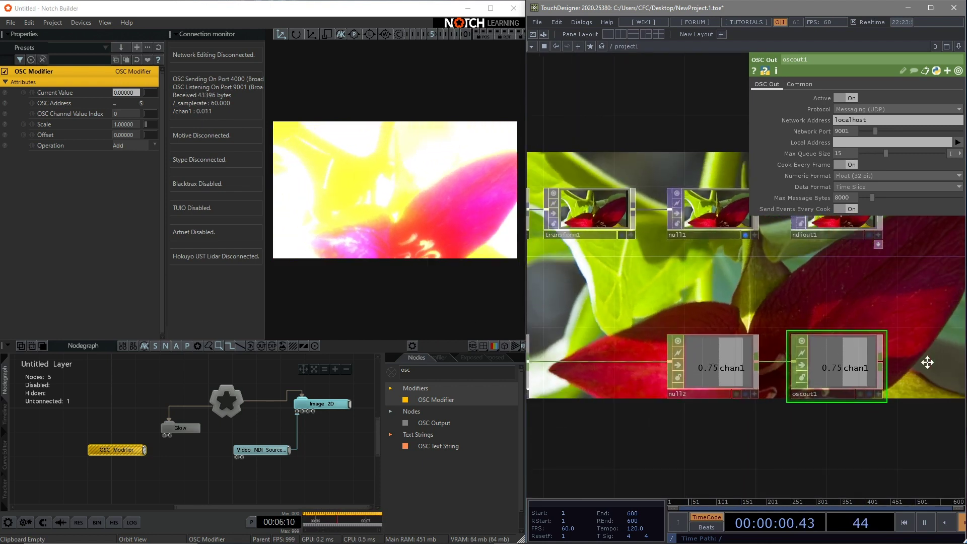
{"action": "left_click_drag", "start_coordinate": [855, 330], "coordinate": [848, 319]}
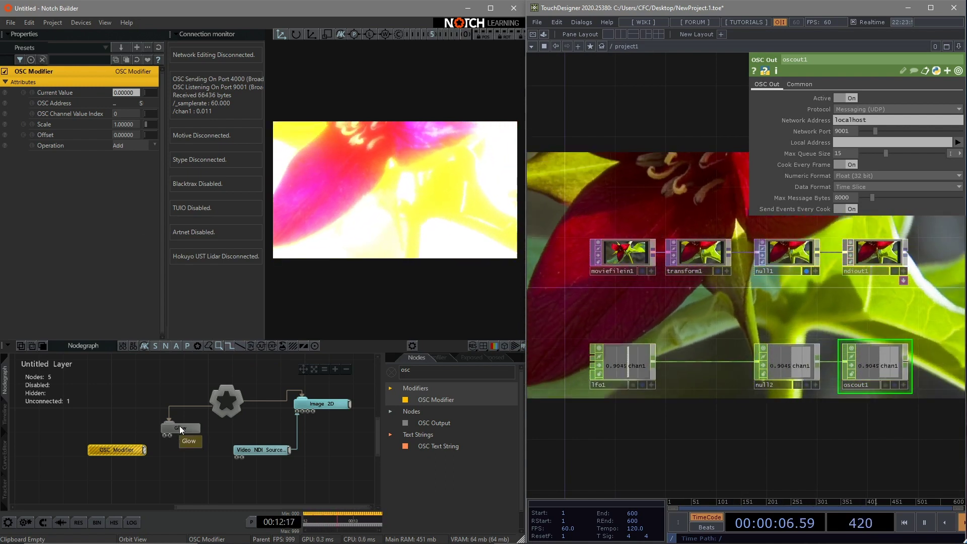
- In Notch Builder, set the Glow node's Blend Amount to 0 and connect the OSC Modifier's output to that property
{"action": "left_click", "coordinate": [179, 426]}
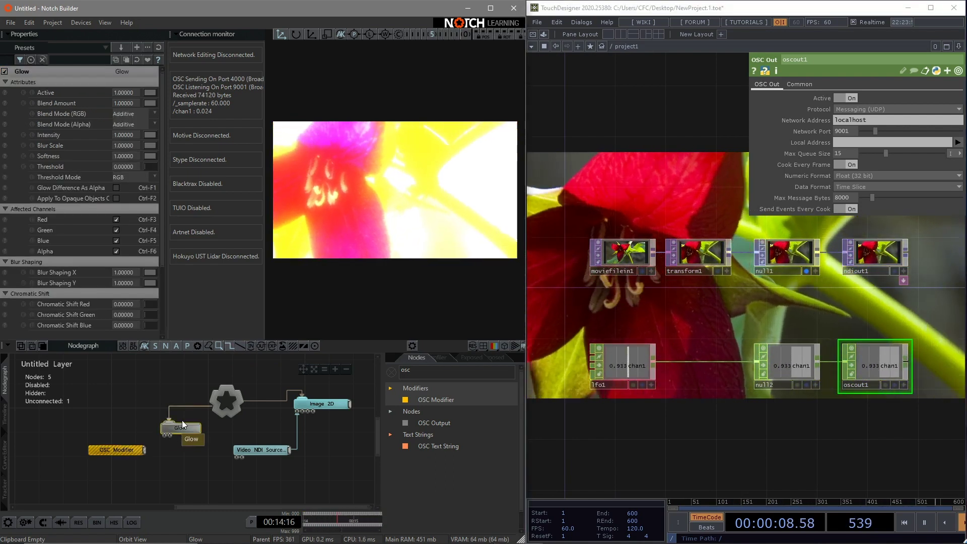
{"action": "left_click_drag", "start_coordinate": [154, 102], "coordinate": [129, 103]}
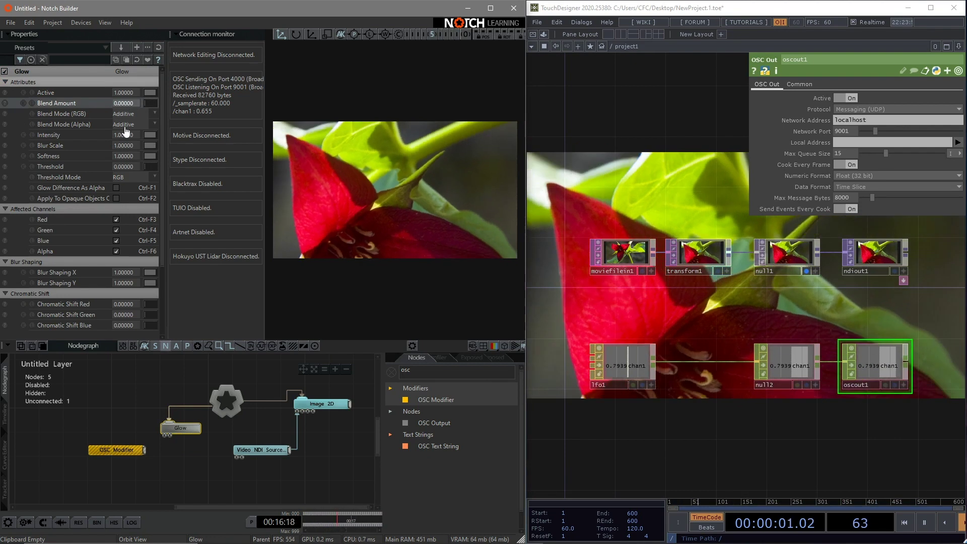
{"action": "left_click", "coordinate": [122, 448]}
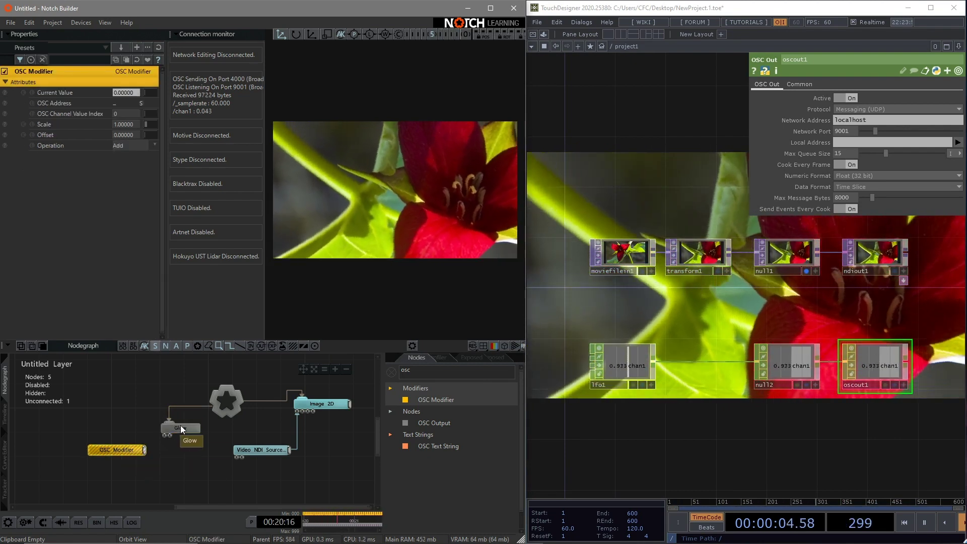
{"action": "left_click", "coordinate": [180, 426]}
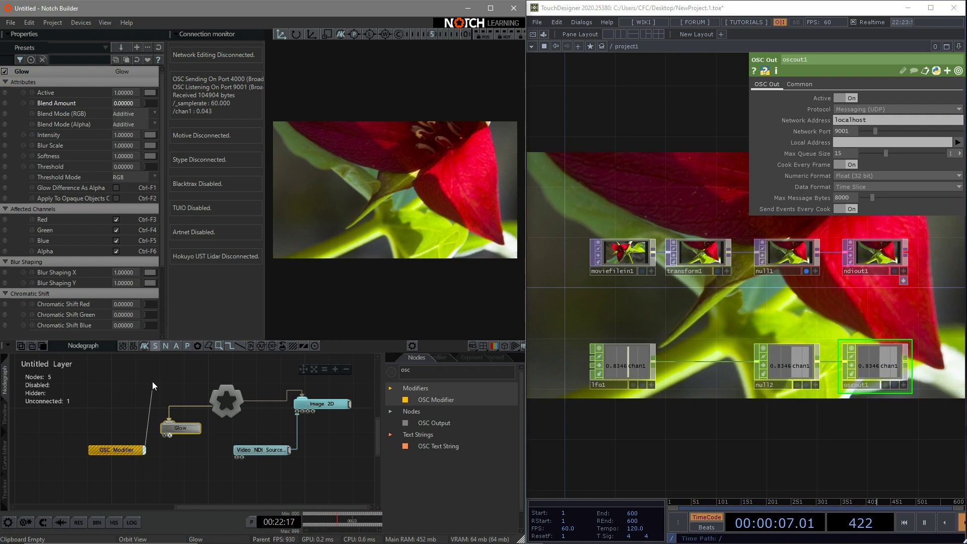
{"action": "left_click_drag", "start_coordinate": [150, 103], "coordinate": [150, 102]}
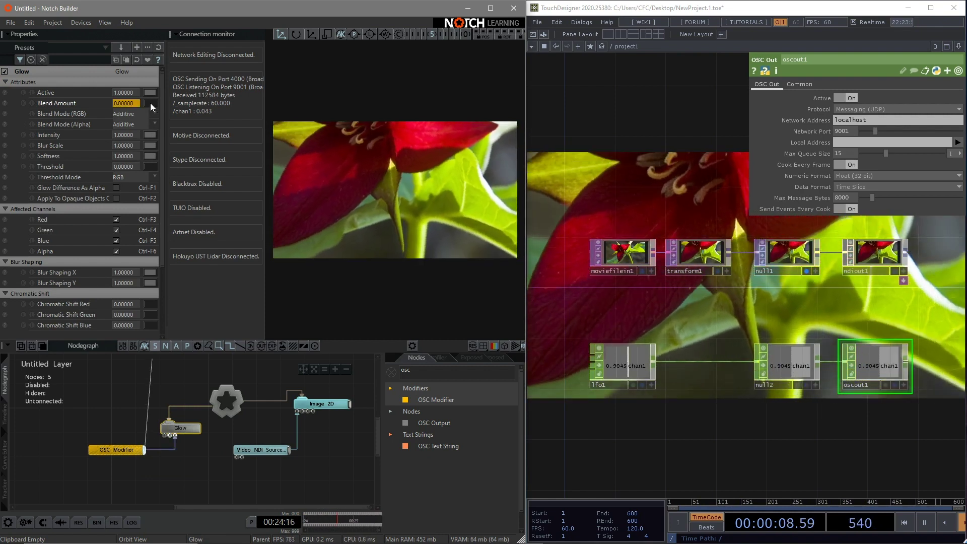
{"action": "left_click", "coordinate": [213, 484]}
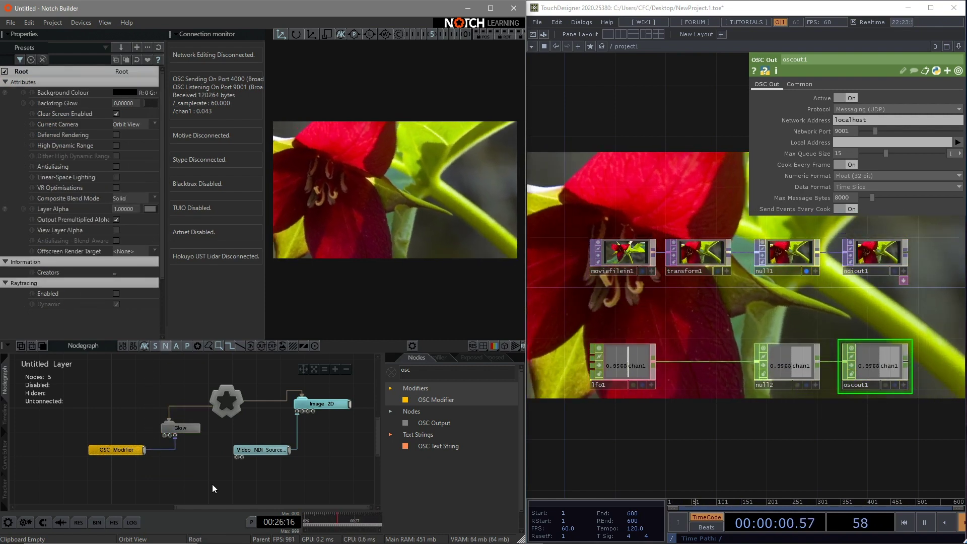
- Set the OSC Modifier's OSC Address to /chan1 and inspect the matching channel name on TouchDesigner's OSC Out CHOP
{"action": "left_click", "coordinate": [129, 452]}
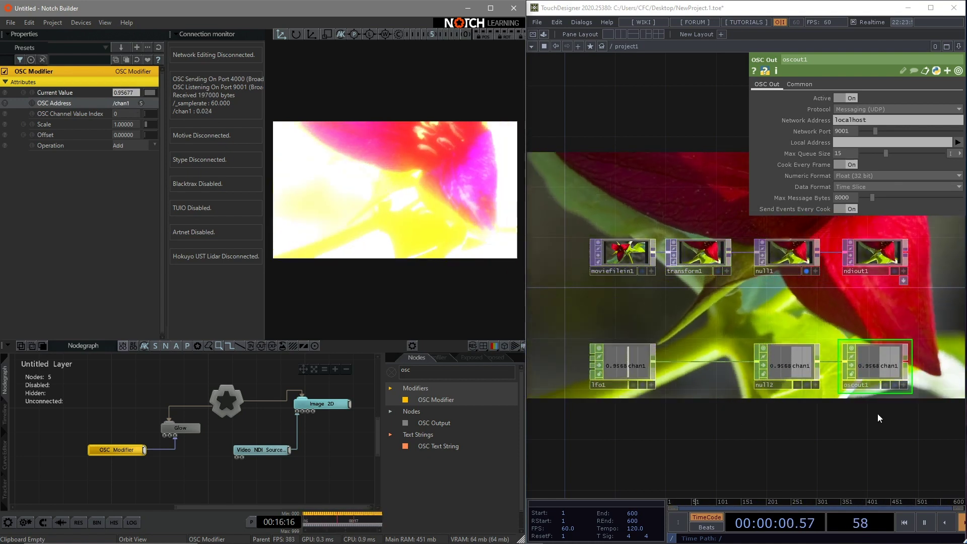
{"action": "scroll", "coordinate": [885, 414], "scroll_direction": "up", "scroll_amount": 2}
{"action": "scroll", "coordinate": [692, 371], "scroll_direction": "up", "scroll_amount": 2}
{"action": "left_click_drag", "start_coordinate": [691, 371], "coordinate": [666, 300]}
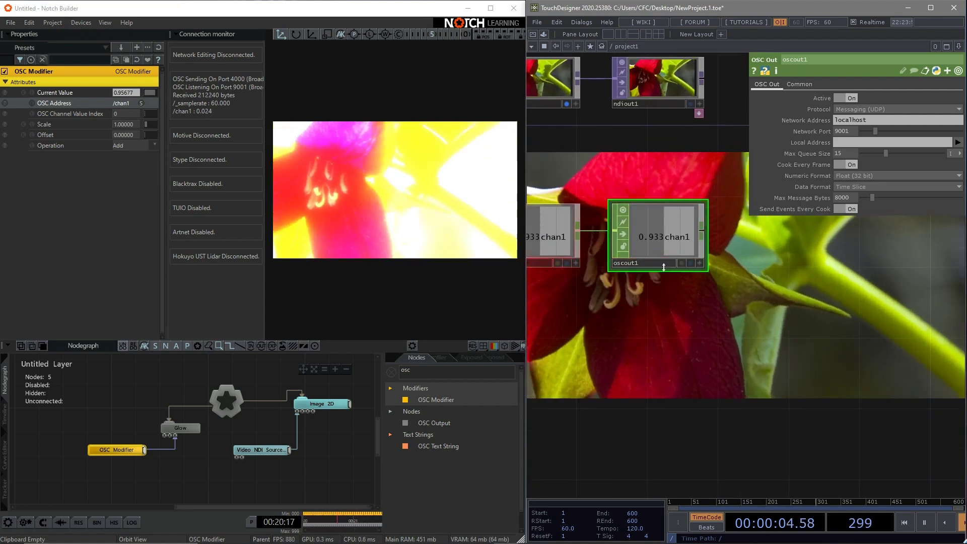
{"action": "scroll", "coordinate": [691, 250], "scroll_direction": "down", "scroll_amount": 5}
{"action": "scroll", "coordinate": [821, 384], "scroll_direction": "down", "scroll_amount": 2}
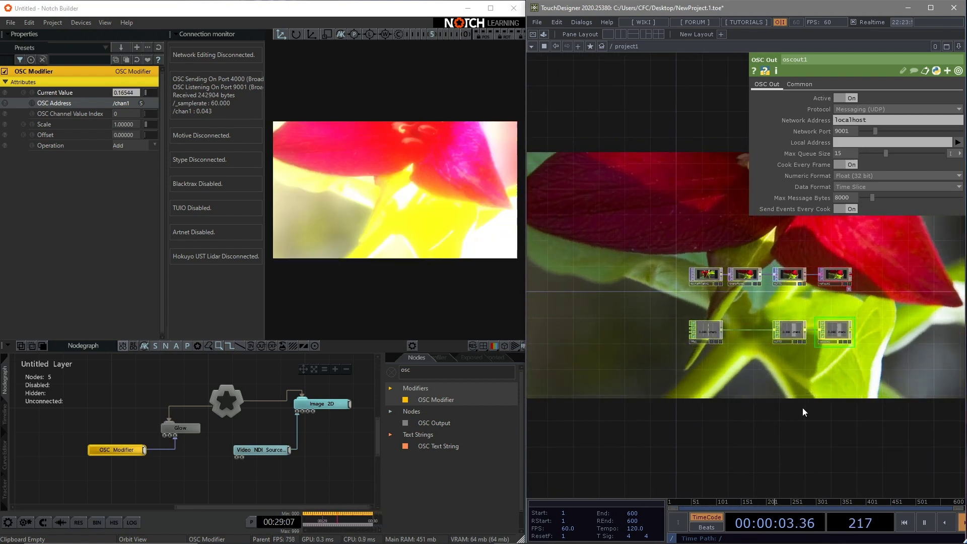
- Insert a Merge CHOP on the wire between the LFO CHOP and the Null CHOP
{"action": "left_click_drag", "start_coordinate": [802, 407], "coordinate": [802, 401]}
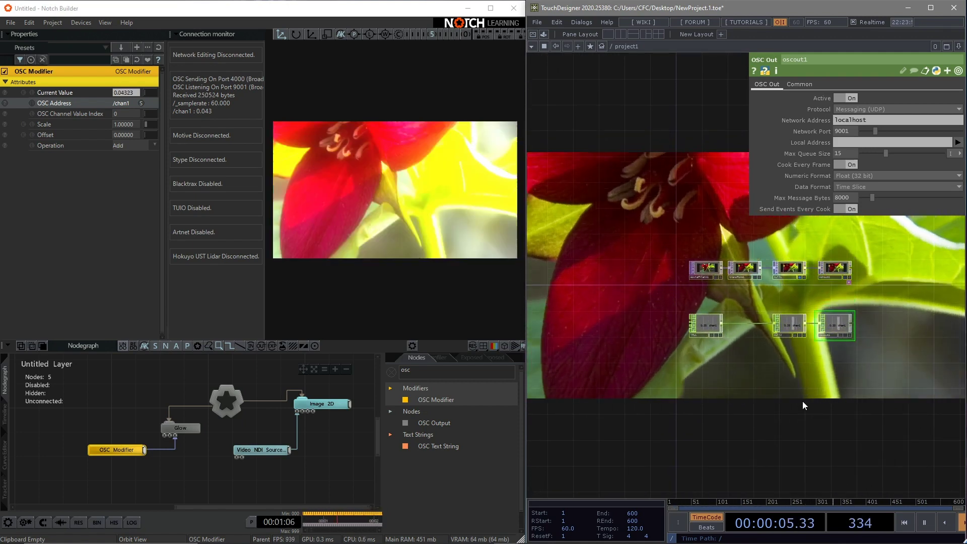
{"action": "scroll", "coordinate": [775, 353], "scroll_direction": "up", "scroll_amount": 3}
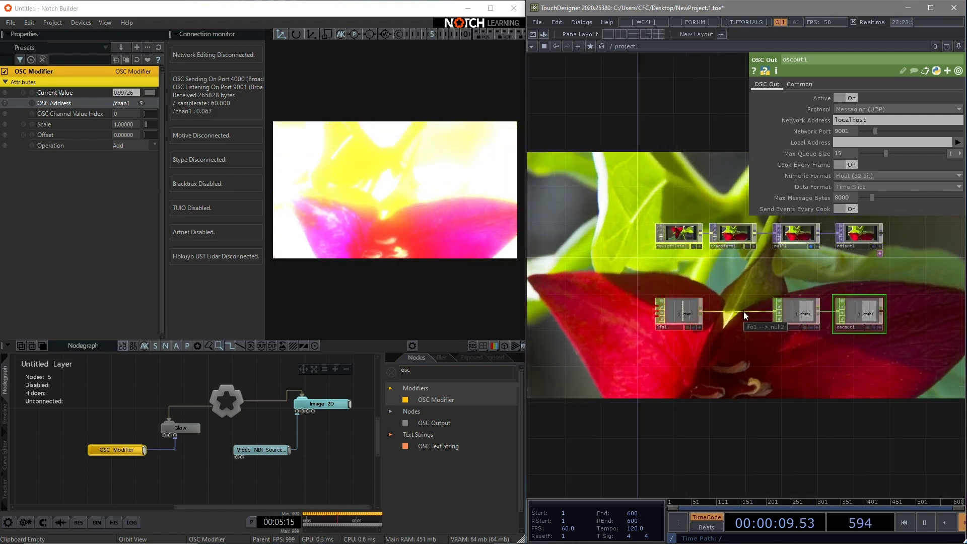
{"action": "right_click", "coordinate": [744, 311]}
{"action": "left_click", "coordinate": [756, 303]}
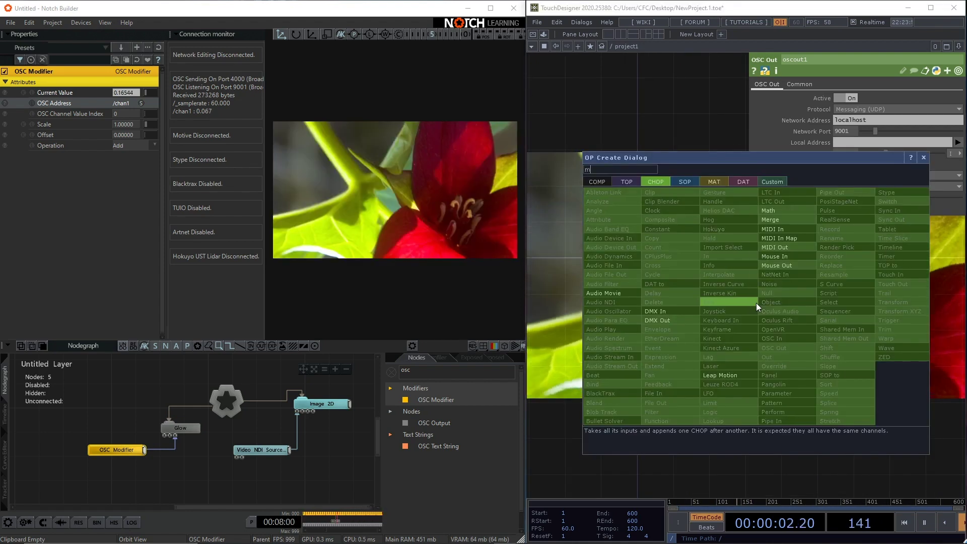
{"action": "left_click", "coordinate": [770, 222]}
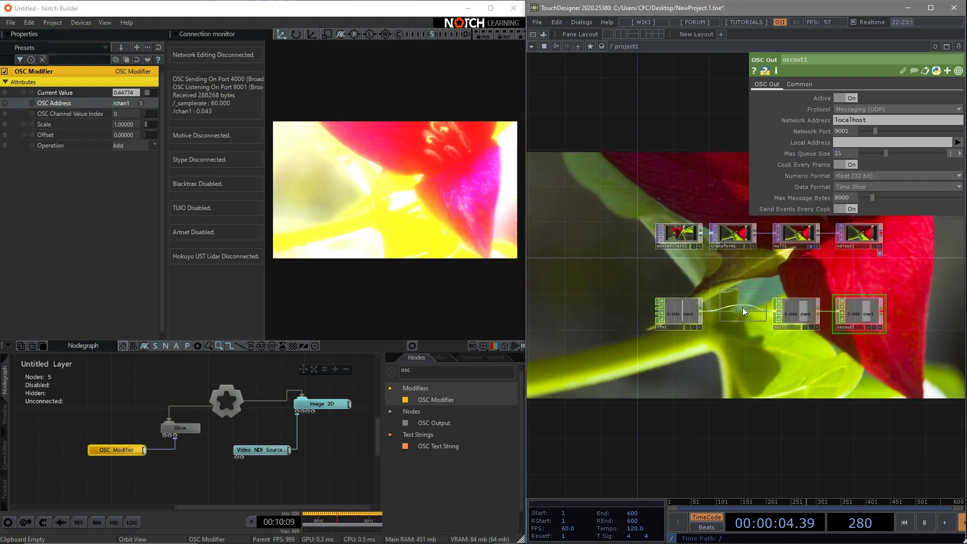
{"action": "left_click", "coordinate": [738, 310]}
- Duplicate the LFO CHOP and place the copy directly below the original
{"action": "left_click", "coordinate": [675, 310]}
{"action": "key", "text": "ctrl+c"}
{"action": "key", "text": "ctrl+v"}
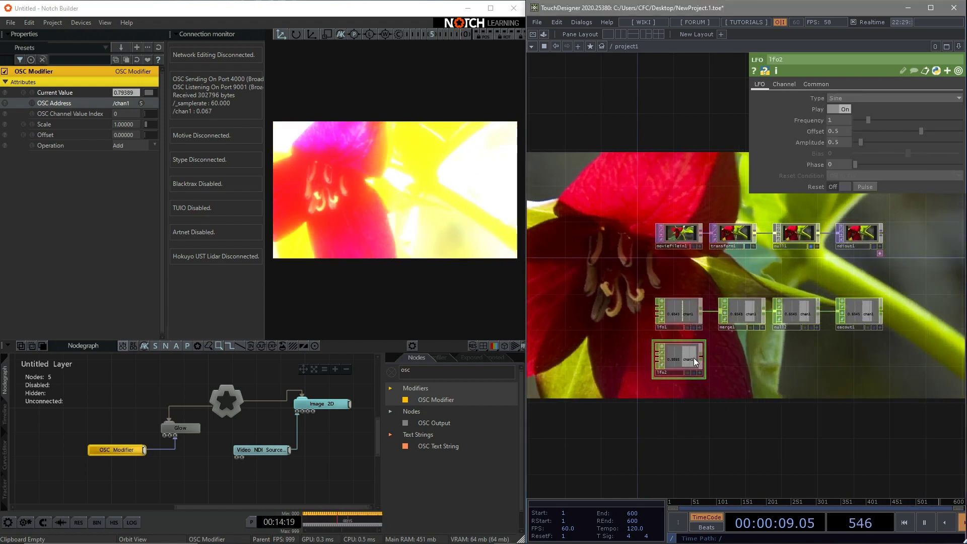
- Connect the copied LFO CHOP to the Merge CHOP's input and set its frequency to 0.34
{"action": "scroll", "coordinate": [694, 358], "scroll_direction": "up", "scroll_amount": 5}
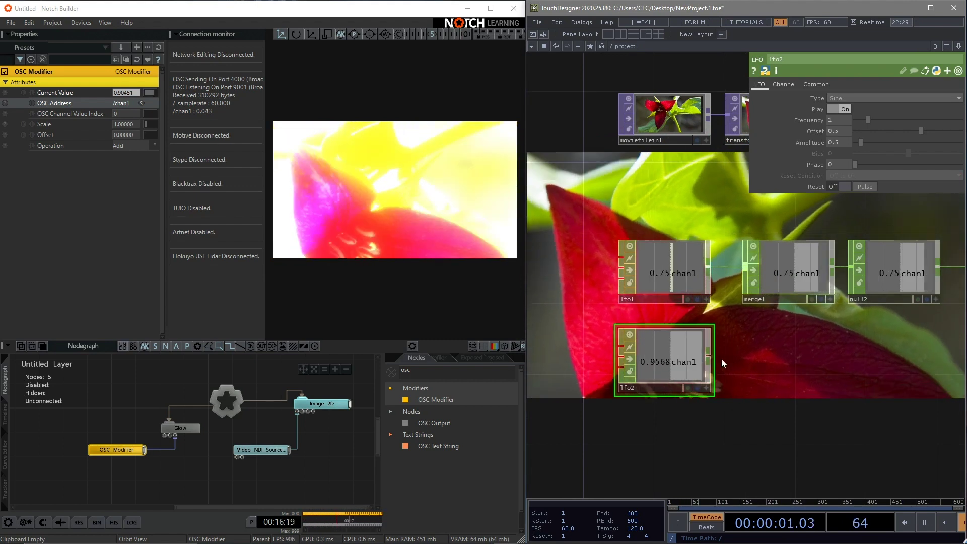
{"action": "left_click", "coordinate": [739, 276]}
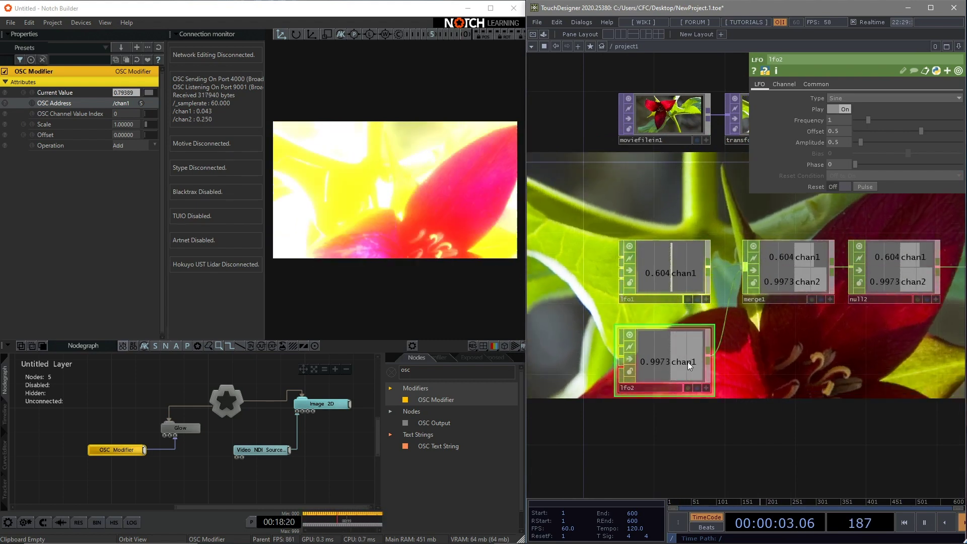
{"action": "left_click_drag", "start_coordinate": [866, 119], "coordinate": [860, 120]}
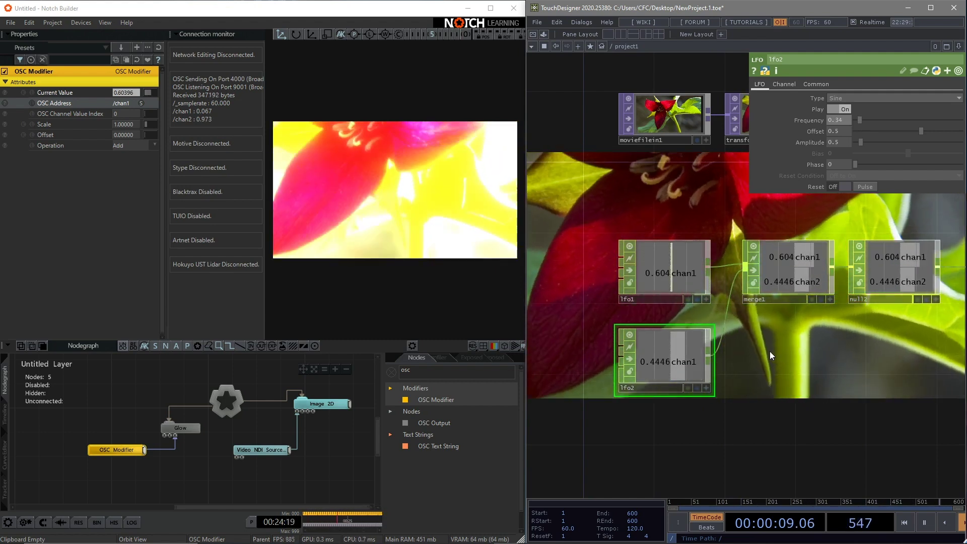
- Rename the original LFO CHOP as Glow and select the copied LFO CHOP
{"action": "left_click", "coordinate": [639, 300]}
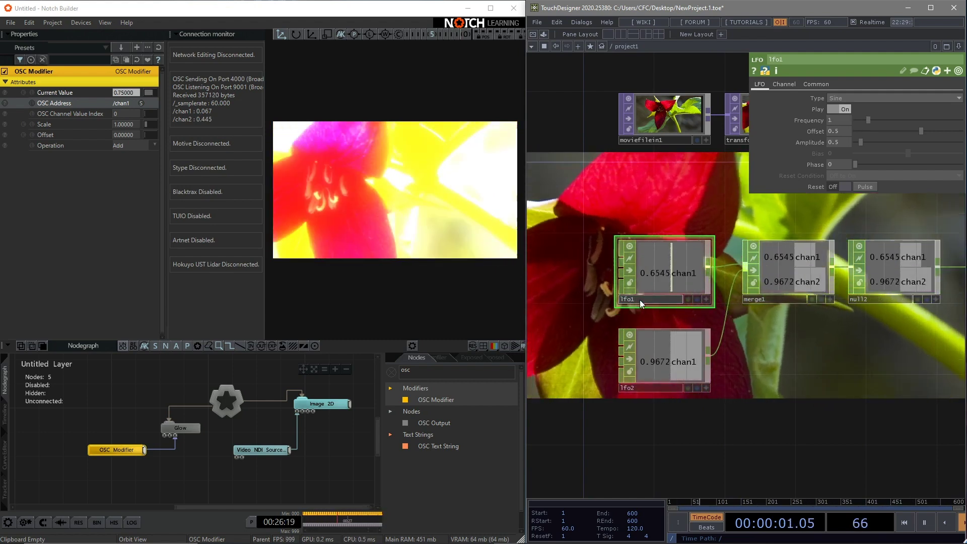
{"action": "type", "text": "Glow"}
{"action": "key", "text": "Return"}
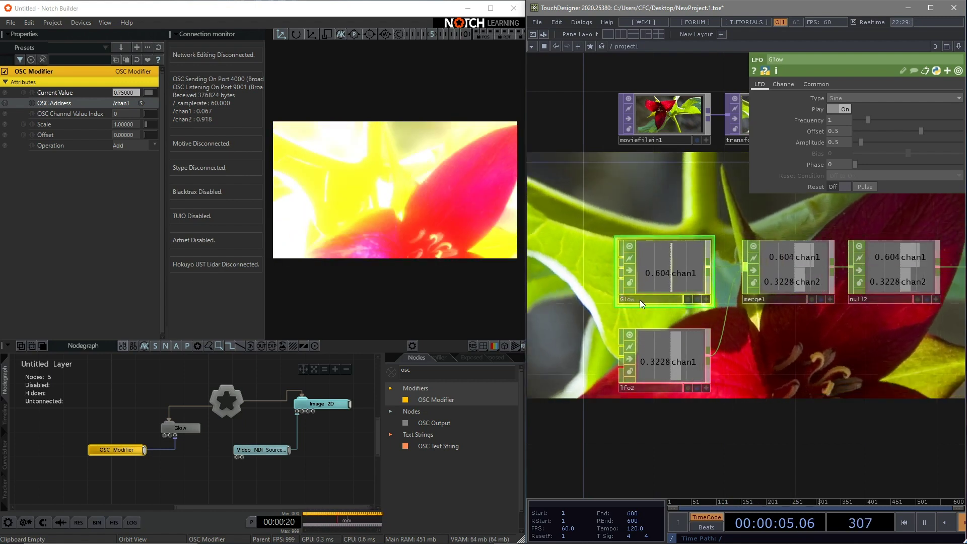
{"action": "left_click", "coordinate": [643, 341]}
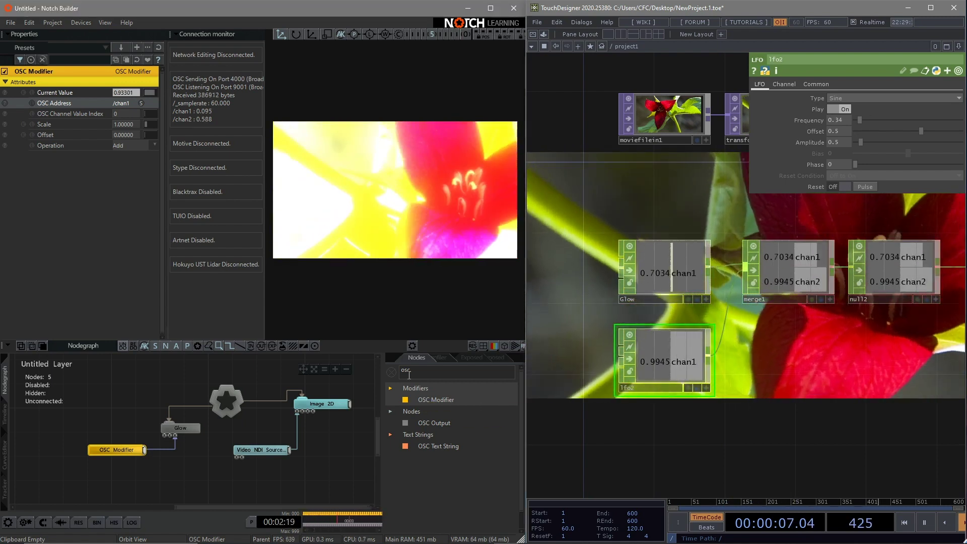
- Clear the node search and expand the Distortion group under Post-FX in Notch Builder's node list
{"action": "left_click", "coordinate": [390, 371]}
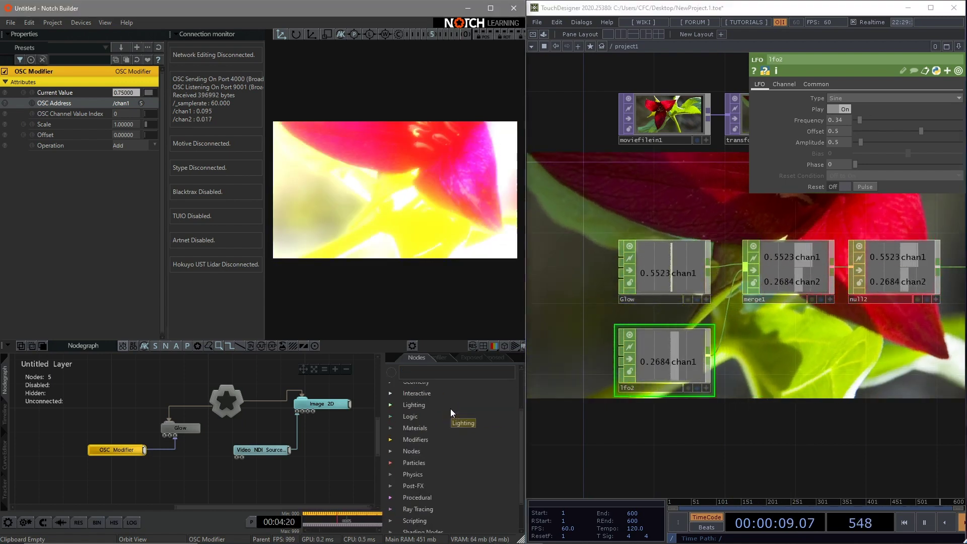
{"action": "scroll", "coordinate": [446, 412], "scroll_direction": "down", "scroll_amount": 2}
{"action": "left_click", "coordinate": [391, 453]}
{"action": "scroll", "coordinate": [404, 457], "scroll_direction": "down", "scroll_amount": 3}
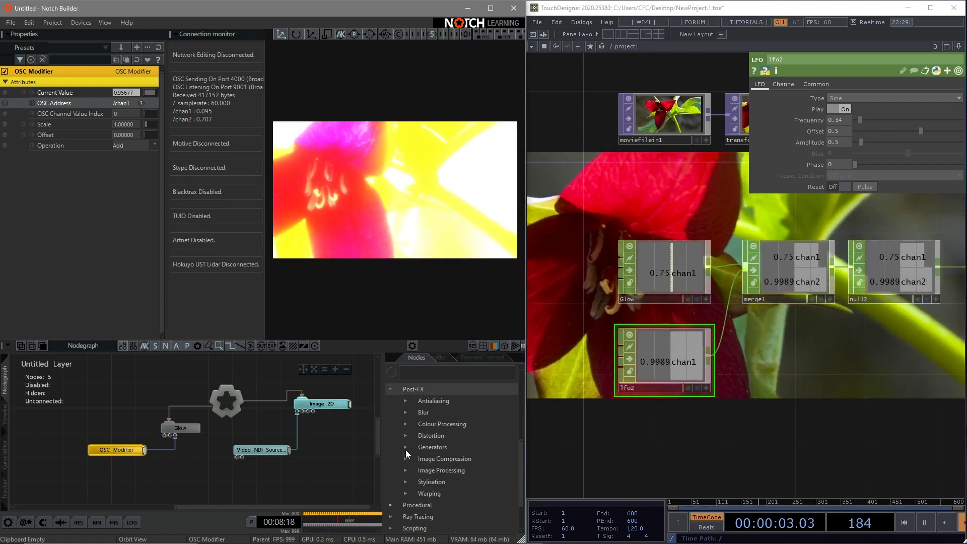
{"action": "left_click", "coordinate": [405, 435]}
- In TouchDesigner, rename the copied LFO CHOP as Distortion
{"action": "double_click", "coordinate": [648, 385]}
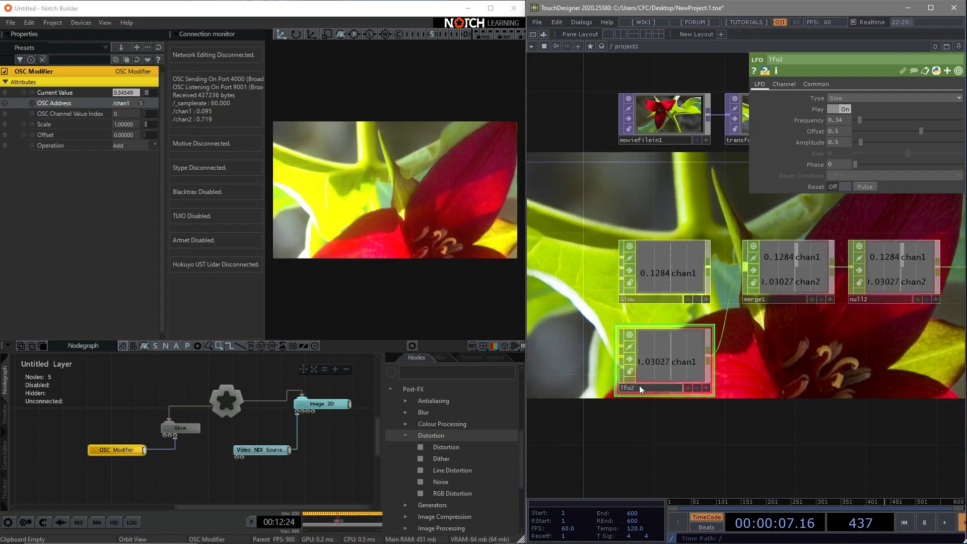
{"action": "type", "text": "Dis"}
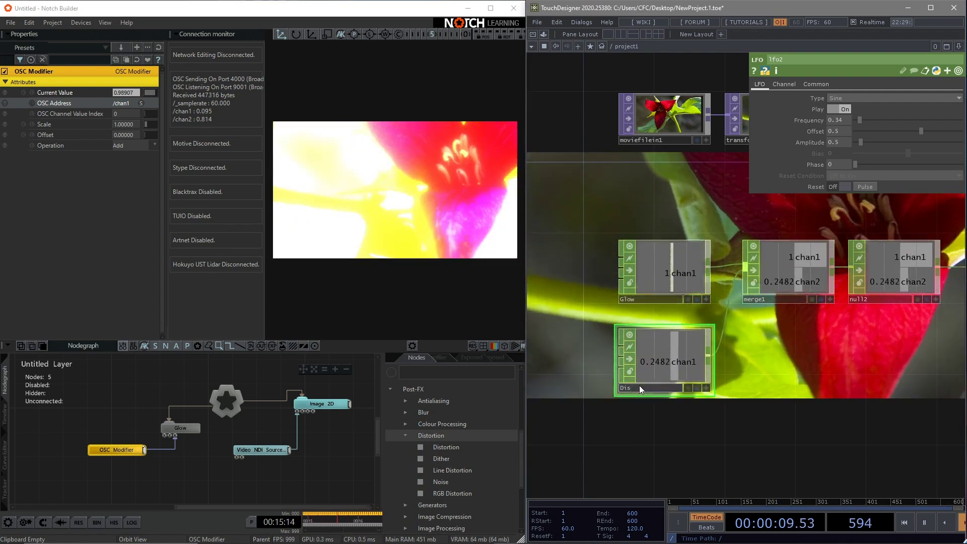
{"action": "type", "text": "tort"}
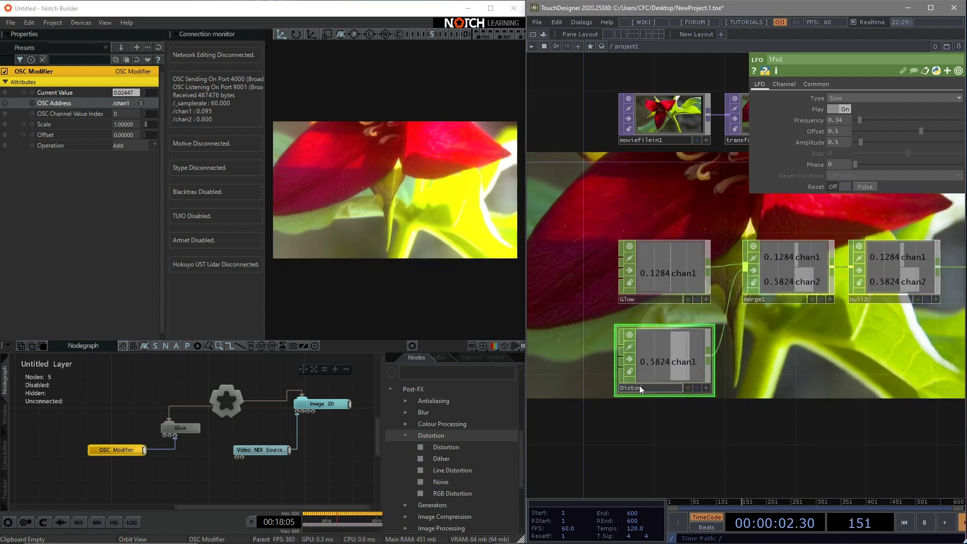
{"action": "type", "text": "ion"}
{"action": "key", "text": "Return"}
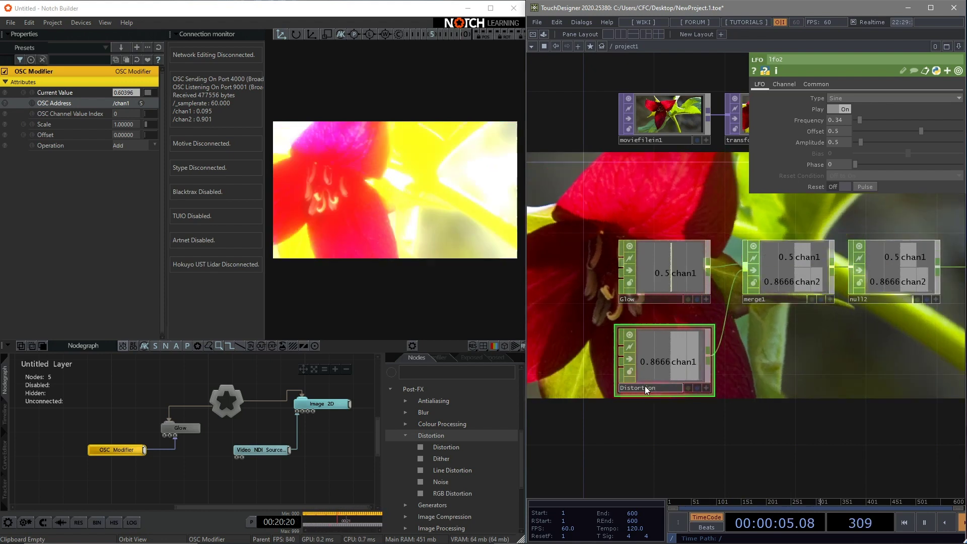
- In Notch Builder, add a Distortion node below the Glow node, connect it to the Root and try out its Blend Amount
{"action": "left_click_drag", "start_coordinate": [436, 448], "coordinate": [209, 453]}
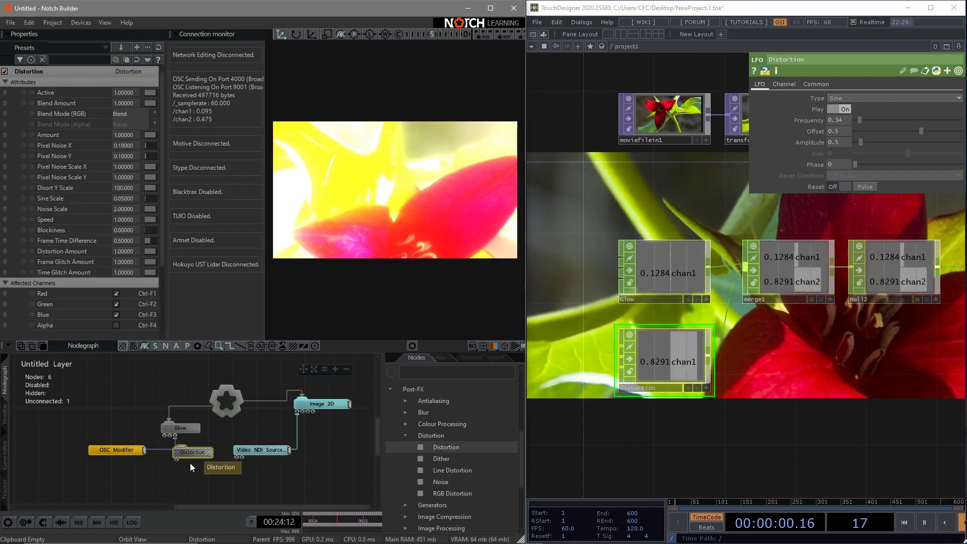
{"action": "left_click", "coordinate": [283, 476]}
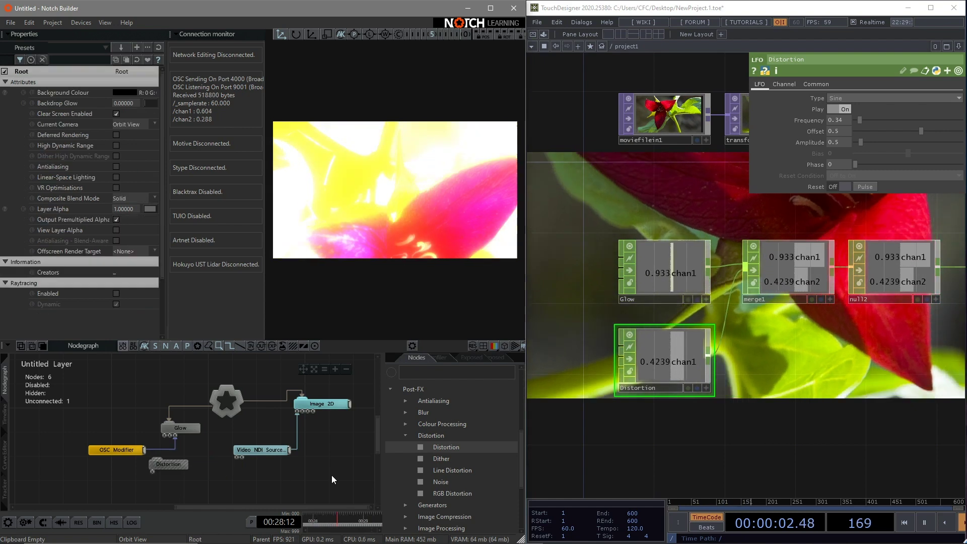
{"action": "left_click_drag", "start_coordinate": [177, 466], "coordinate": [195, 466]}
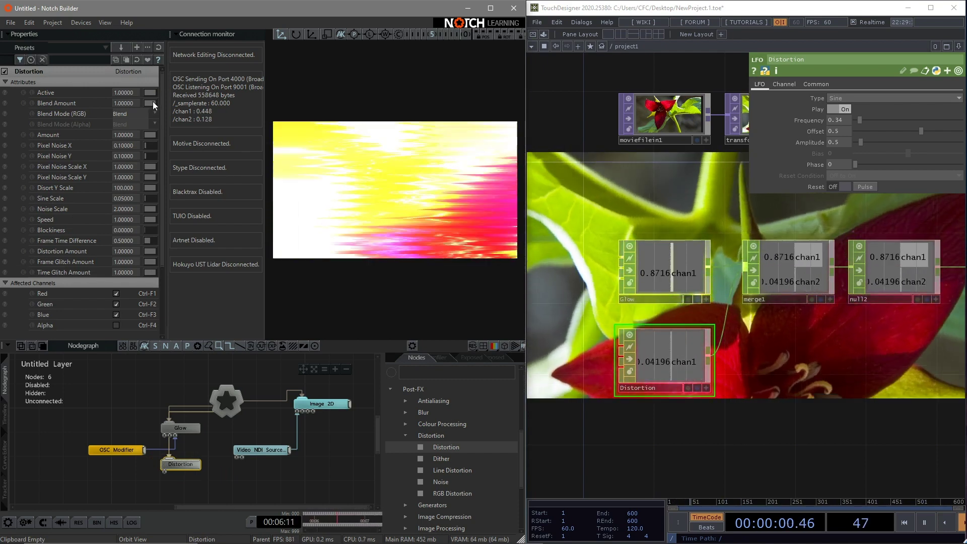
{"action": "mouse_move", "coordinate": [152, 102]}
{"action": "left_mouse_down"}
{"action": "mouse_move", "coordinate": [132, 103]}
{"action": "mouse_move", "coordinate": [162, 104]}
{"action": "left_mouse_up"}
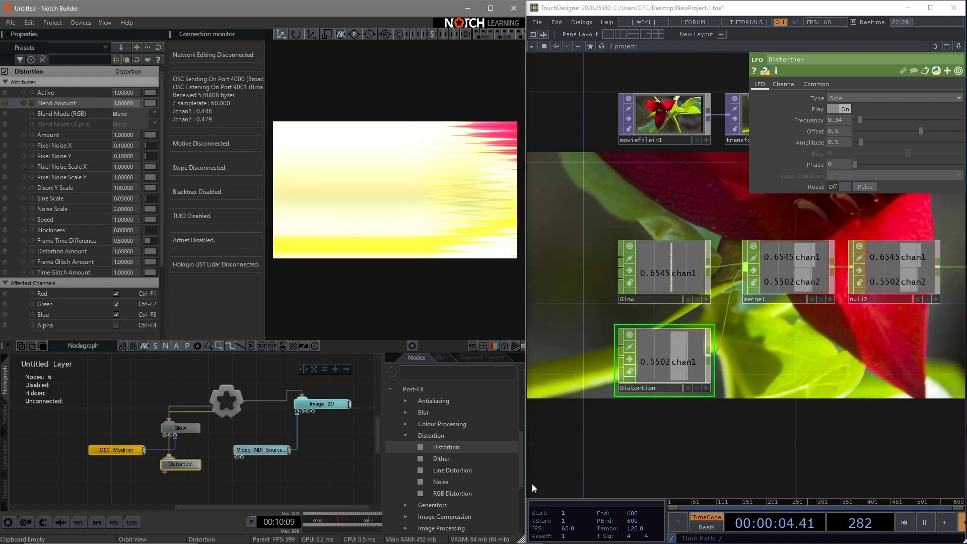
- Search the nodes for osc and add a second OSC Modifier below the existing one
{"action": "left_click", "coordinate": [327, 456]}
{"action": "middle_click_drag", "start_coordinate": [327, 442], "coordinate": [327, 416]}
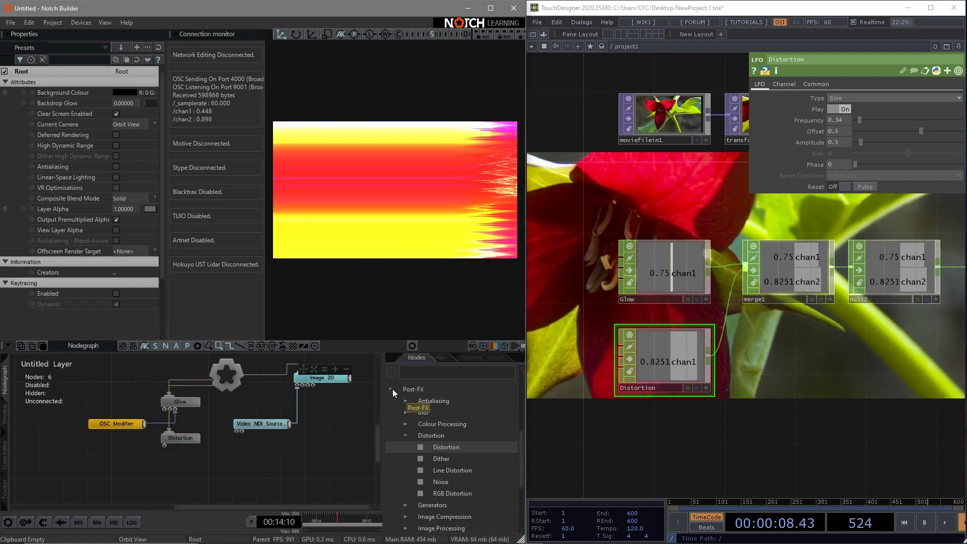
{"action": "left_click", "coordinate": [391, 389]}
{"action": "left_click", "coordinate": [437, 374]}
{"action": "type", "text": "osc"}
{"action": "left_click_drag", "start_coordinate": [440, 403], "coordinate": [112, 473]}
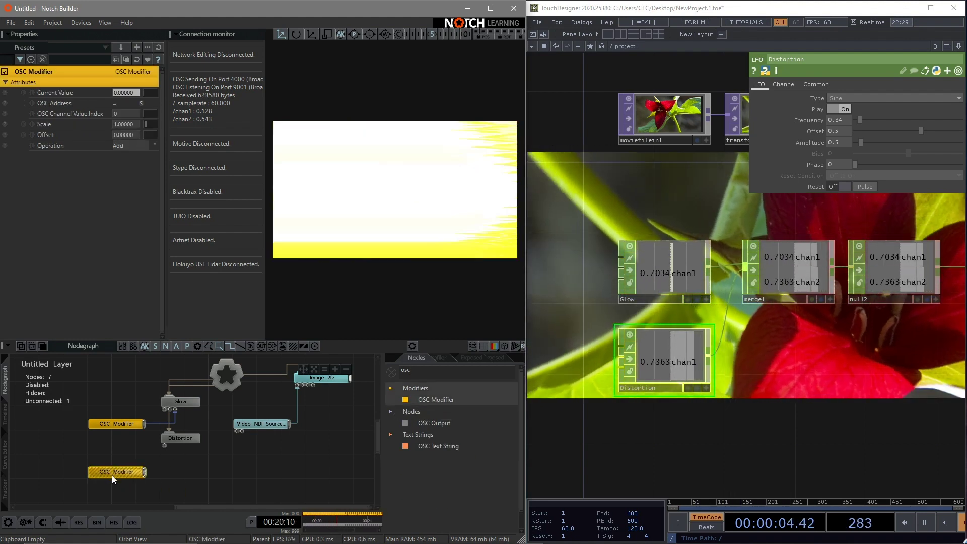
- Set the Distortion node's Blend Amount to 0 and link the new OSC Modifier's output to that attribute
{"action": "left_click", "coordinate": [183, 436]}
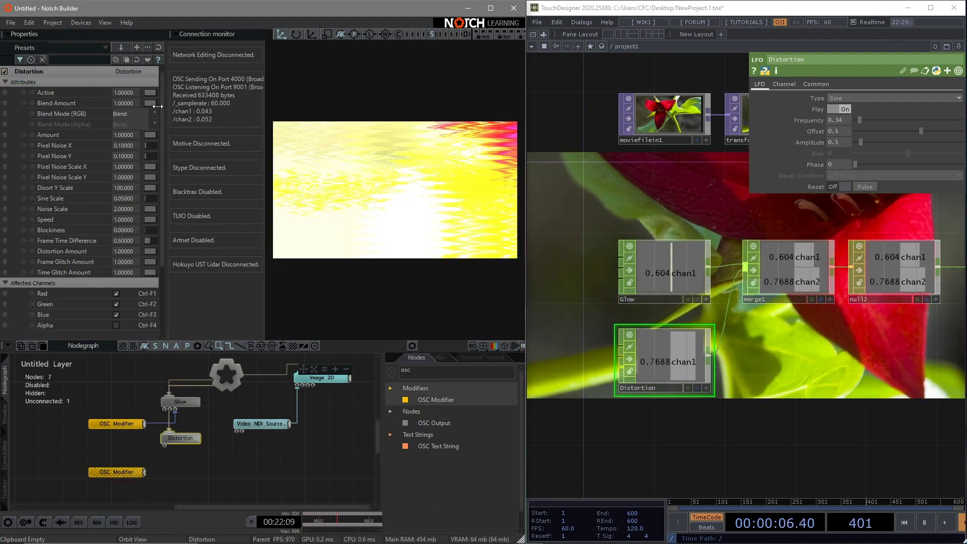
{"action": "left_click_drag", "start_coordinate": [154, 102], "coordinate": [115, 105]}
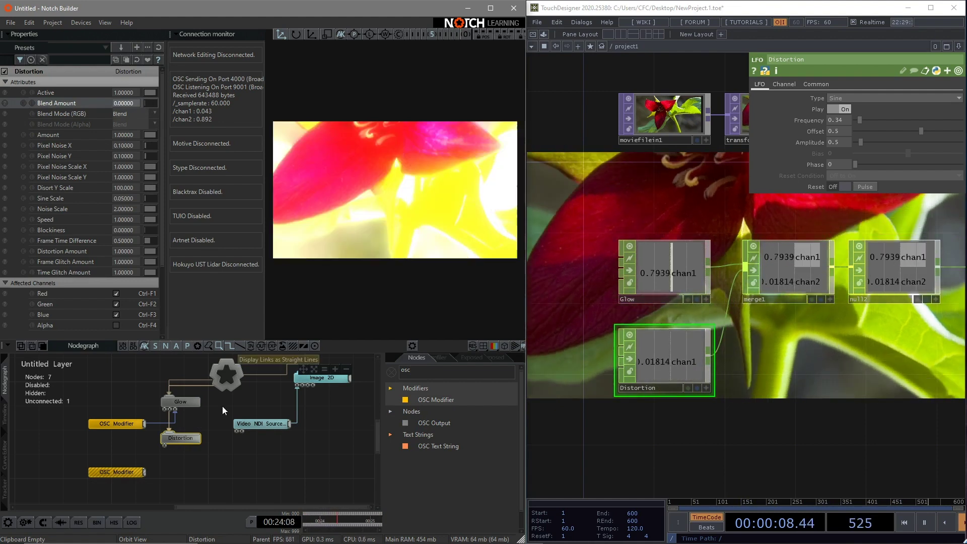
{"action": "left_click_drag", "start_coordinate": [147, 470], "coordinate": [151, 102]}
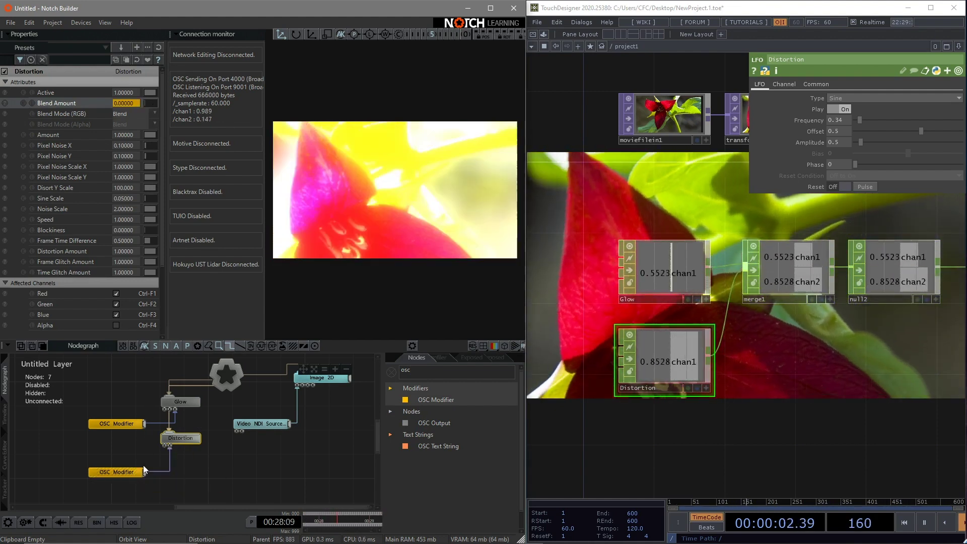
- Set the new OSC Modifier's OSC Address to /chan2
{"action": "left_click", "coordinate": [134, 464]}
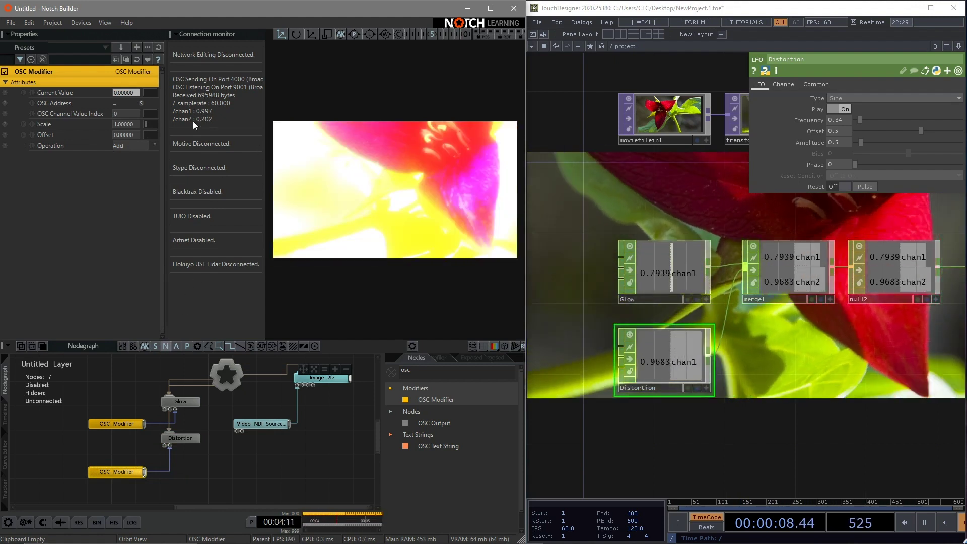
{"action": "left_click", "coordinate": [117, 103]}
{"action": "type", "text": "/chan2"}
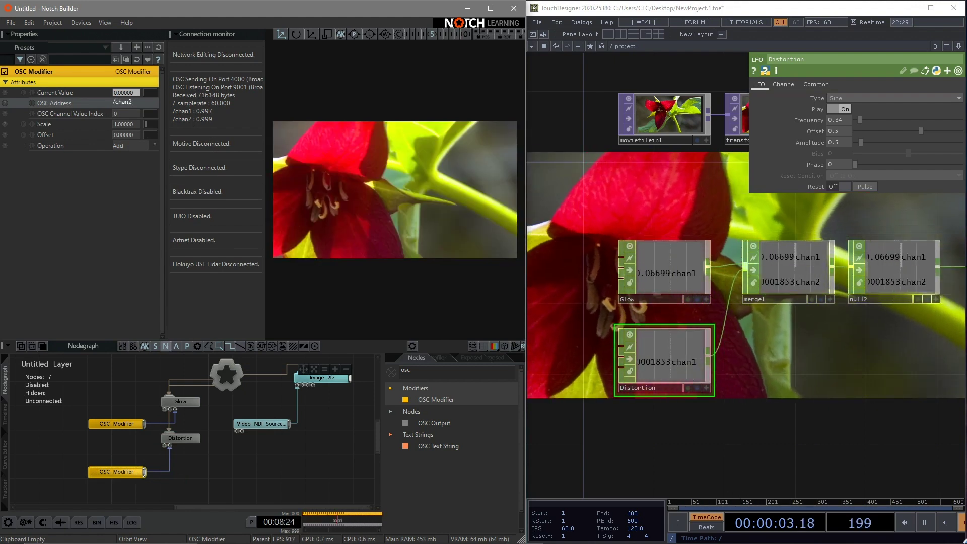
{"action": "key", "text": "Return"}
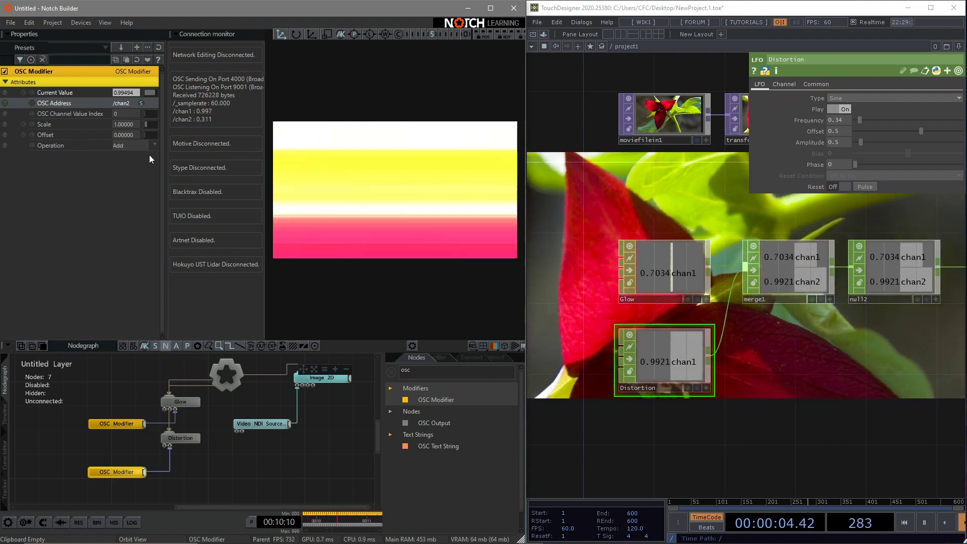
{"action": "left_click", "coordinate": [244, 449]}
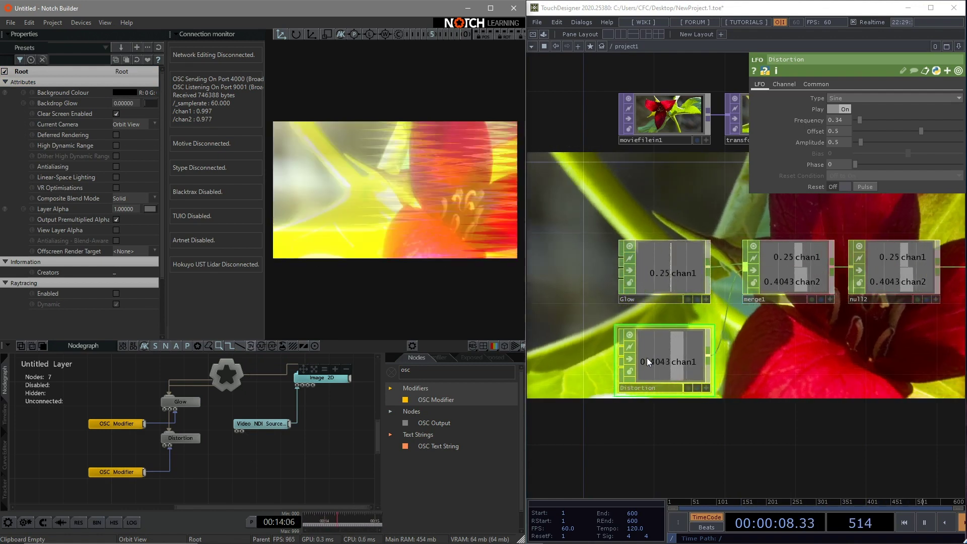
- In TouchDesigner, set the frequency of both the Glow and Distortion LFO CHOPs to 0
{"action": "left_click", "coordinate": [672, 276]}
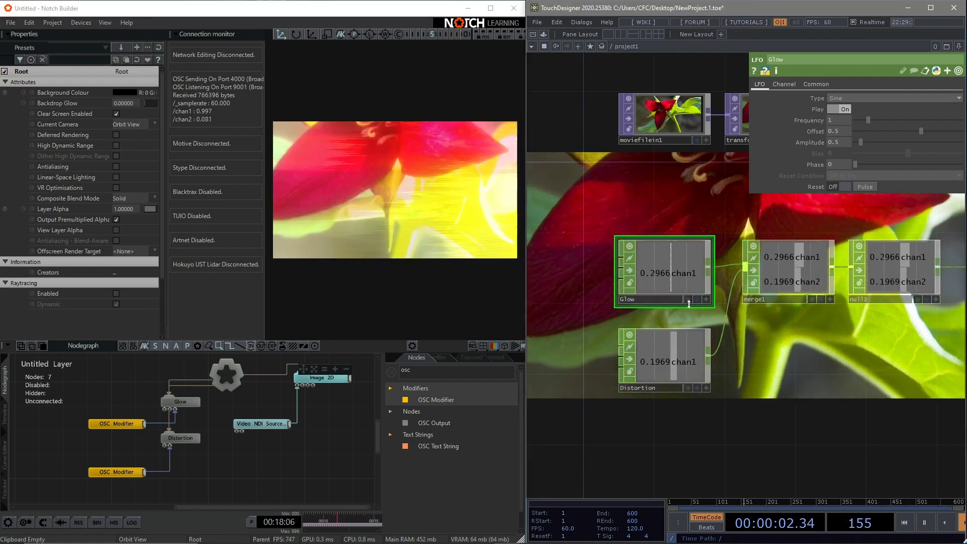
{"action": "left_click_drag", "start_coordinate": [871, 119], "coordinate": [847, 121]}
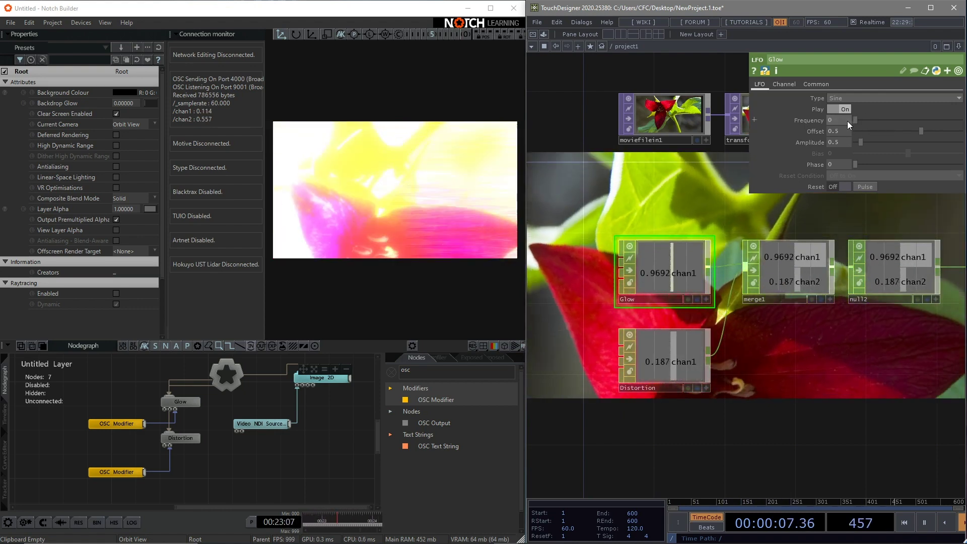
{"action": "left_click", "coordinate": [688, 349]}
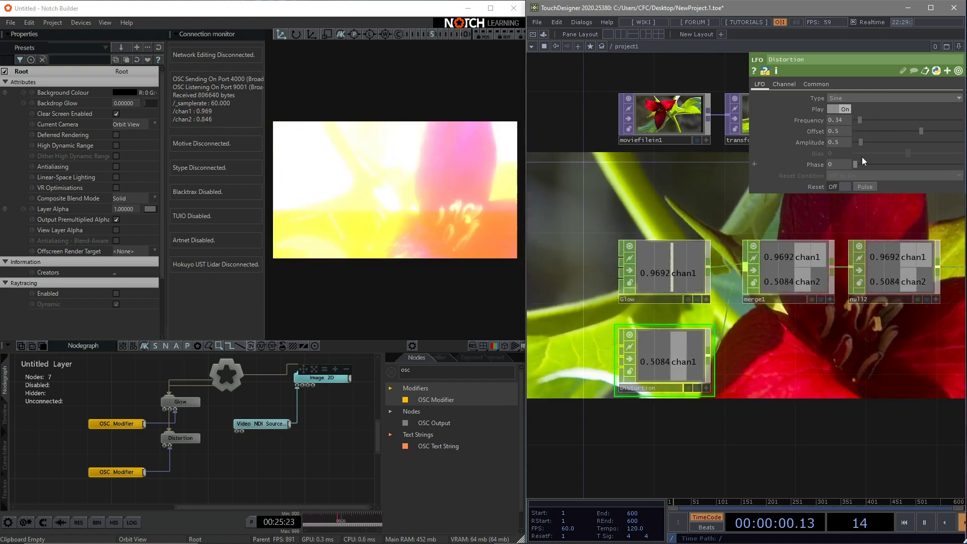
{"action": "left_click_drag", "start_coordinate": [868, 120], "coordinate": [833, 120]}
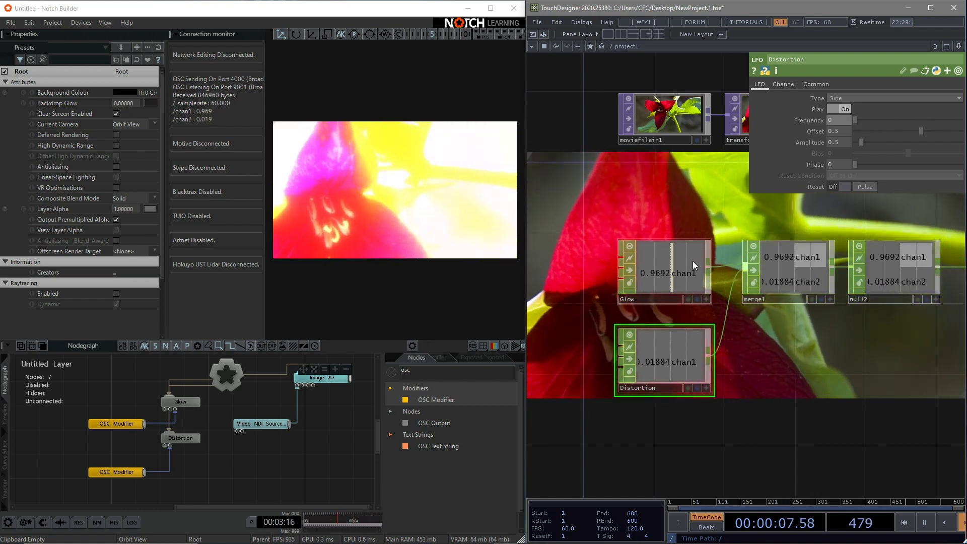
- Raise the frequencies of both LFO CHOPs above 0 again, setting Glow to 1.03
{"action": "mouse_move", "coordinate": [857, 123]}
{"action": "left_mouse_down"}
{"action": "mouse_move", "coordinate": [877, 120]}
{"action": "mouse_move", "coordinate": [869, 122]}
{"action": "left_mouse_up"}
{"action": "left_click", "coordinate": [705, 247]}
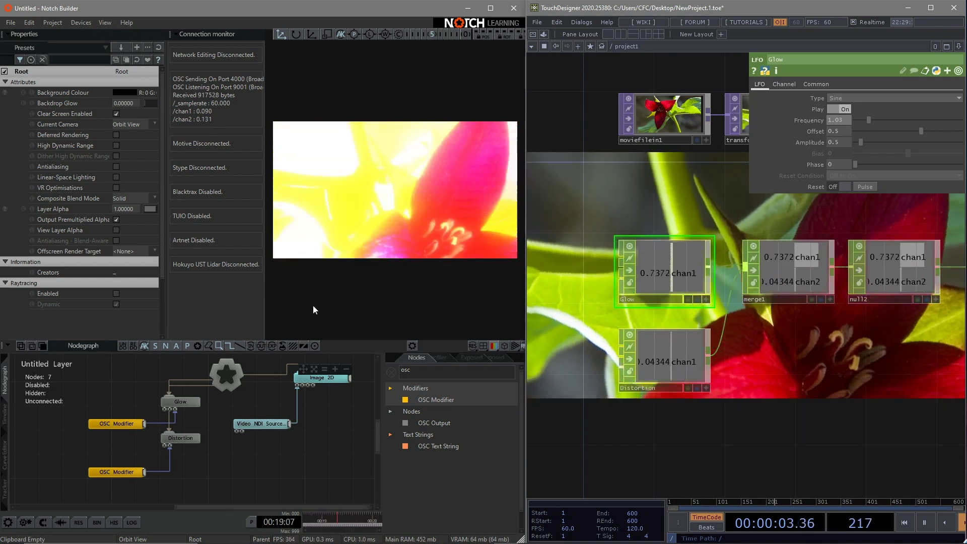
{"action": "scroll", "coordinate": [790, 371], "scroll_direction": "down", "scroll_amount": 3}
{"action": "scroll", "coordinate": [790, 371], "scroll_direction": "down", "scroll_amount": 2}
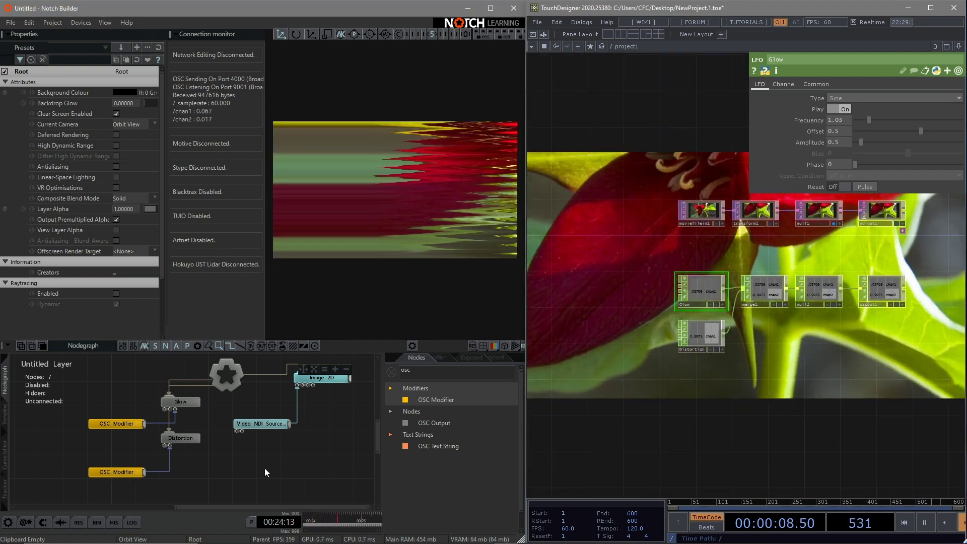
- In Notch Builder, search the nodes for ndi, add an NDI Output node below Image 2D and connect it to the Root
{"action": "left_click", "coordinate": [391, 371]}
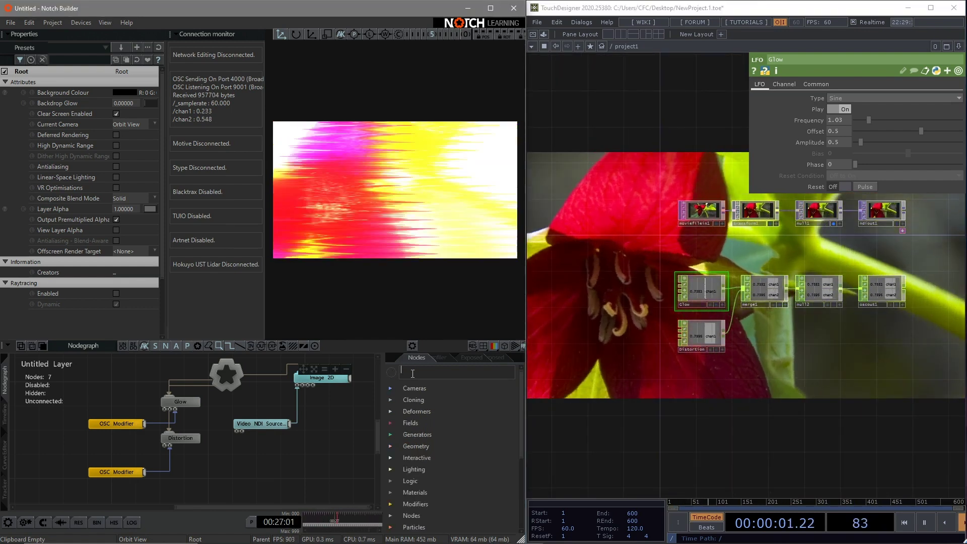
{"action": "type", "text": "nd"}
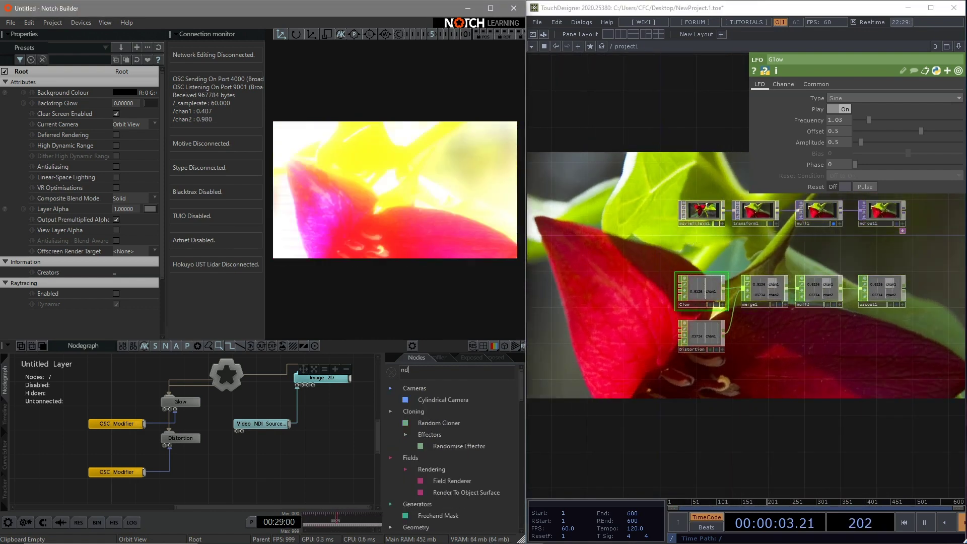
{"action": "type", "text": "i"}
{"action": "scroll", "coordinate": [454, 452], "scroll_direction": "down", "scroll_amount": 2}
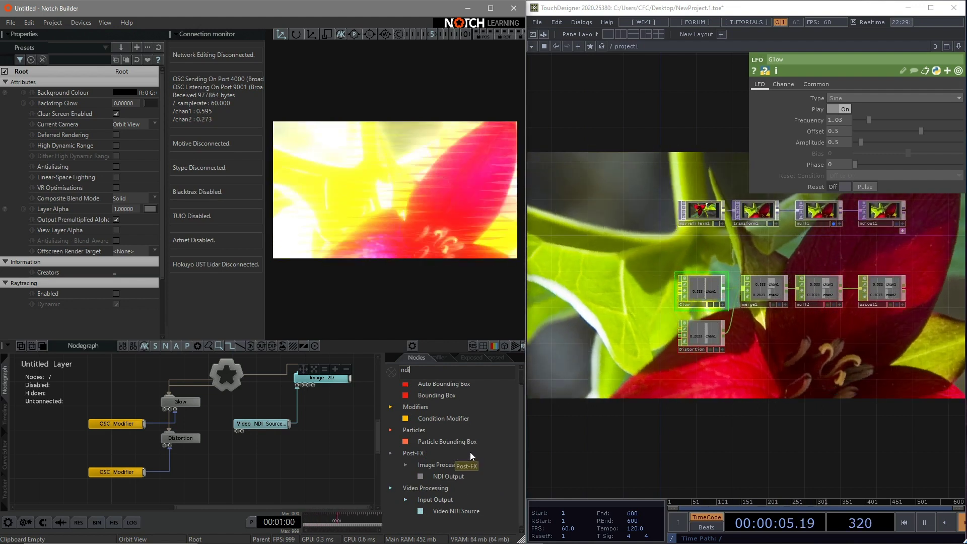
{"action": "left_click_drag", "start_coordinate": [457, 475], "coordinate": [355, 473]}
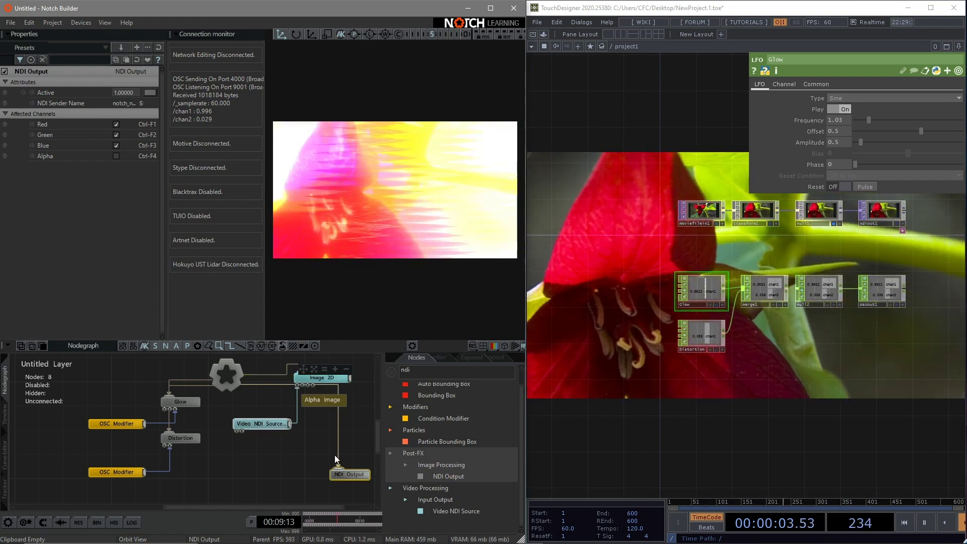
{"action": "left_click", "coordinate": [355, 442]}
{"action": "middle_click_drag", "start_coordinate": [351, 439], "coordinate": [317, 433]}
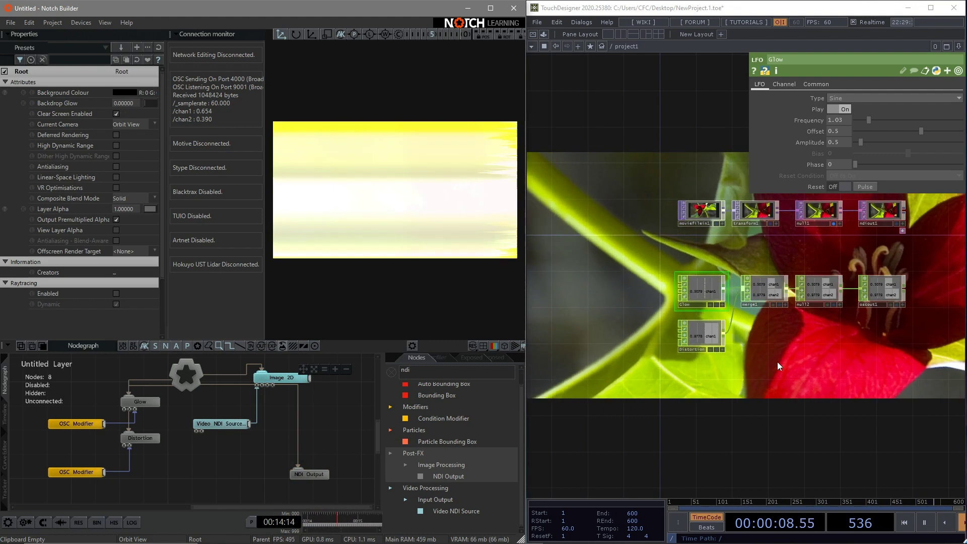
- In TouchDesigner, add an NDI In TOP above the Movie File In TOP
{"action": "left_click_drag", "start_coordinate": [776, 232], "coordinate": [748, 361]}
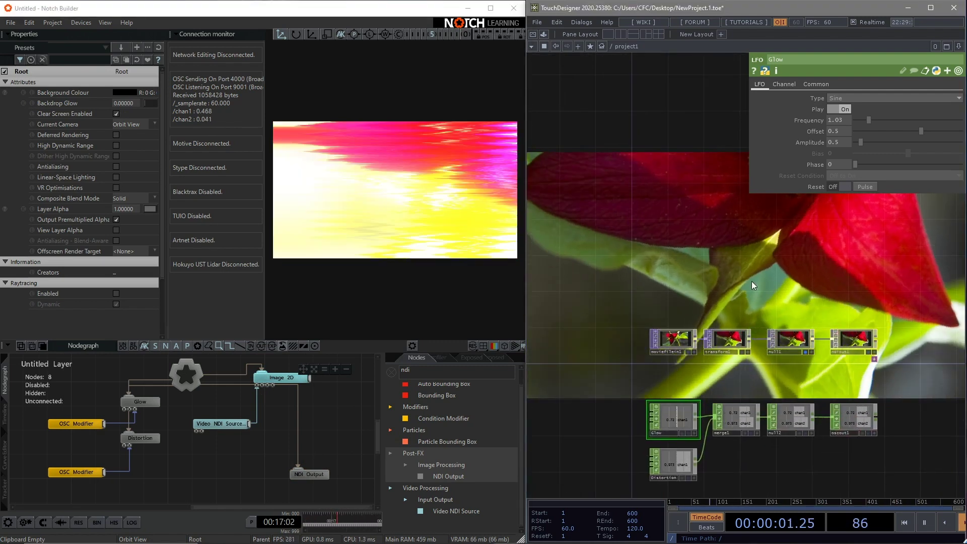
{"action": "key", "text": "Tab"}
{"action": "type", "text": "n"}
{"action": "left_click", "coordinate": [546, 161]}
{"action": "left_click", "coordinate": [643, 190]}
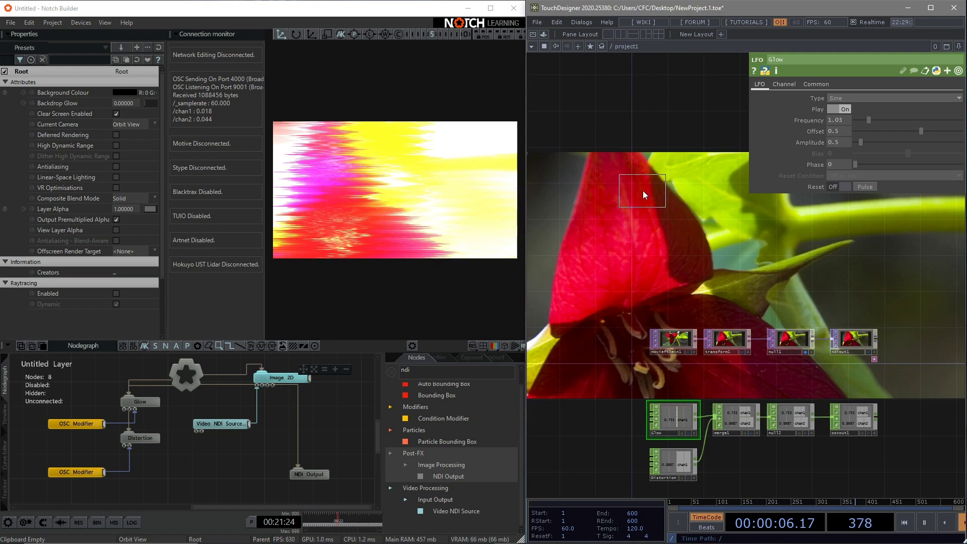
{"action": "left_click", "coordinate": [669, 278]}
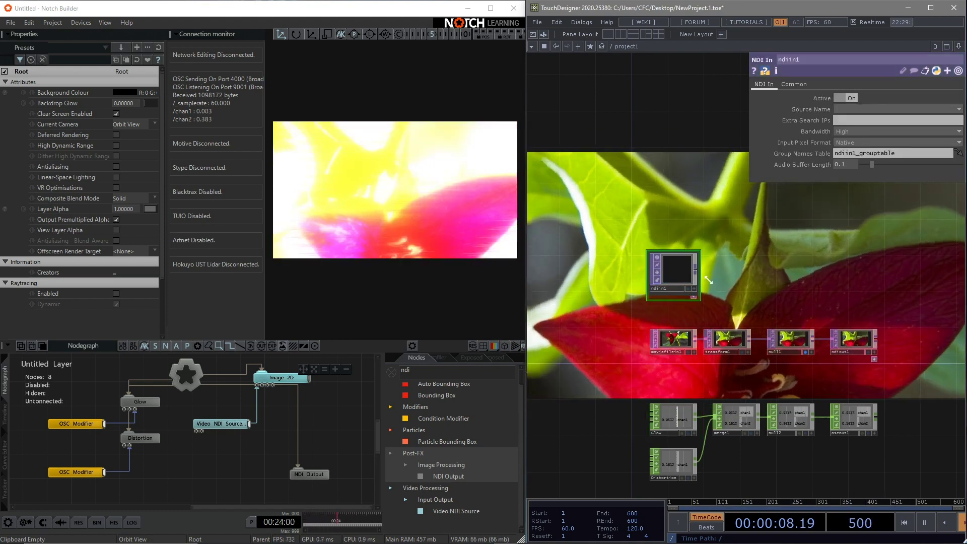
- Choose notch_ndi_sender as the NDI In TOP's source
{"action": "left_click", "coordinate": [874, 108]}
{"action": "left_click", "coordinate": [874, 118]}
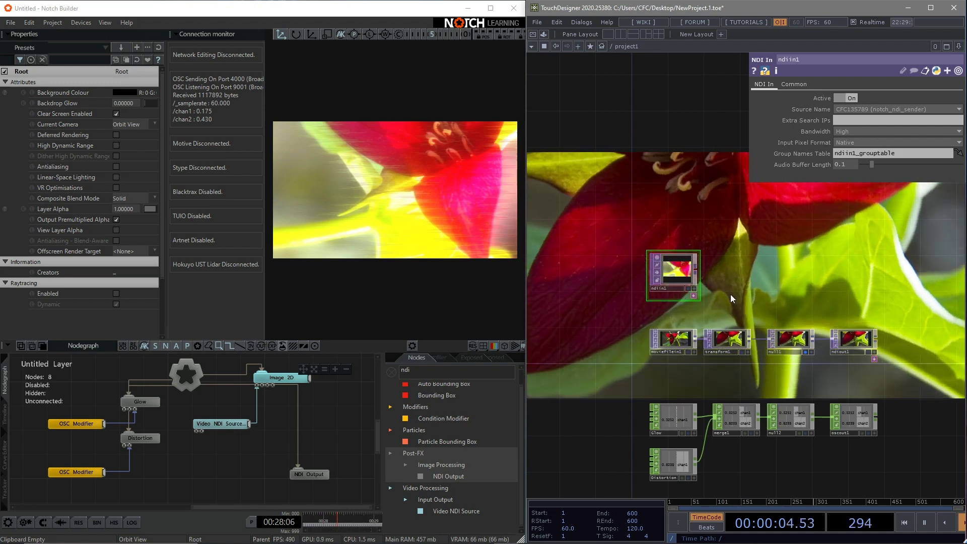
{"action": "scroll", "coordinate": [665, 291], "scroll_direction": "up", "scroll_amount": 2}
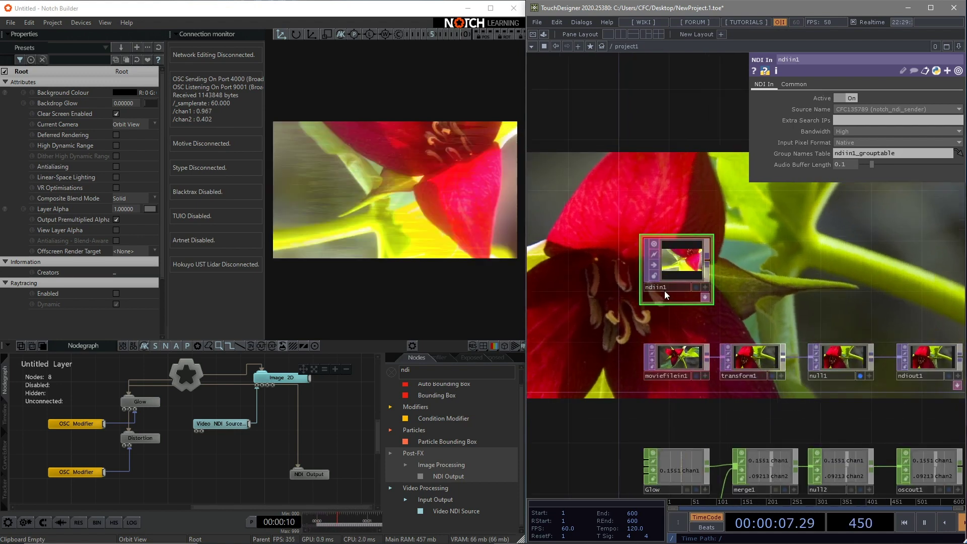
- Display the NDI In TOP in the network background beside the source image
{"action": "scroll", "coordinate": [695, 288], "scroll_direction": "down", "scroll_amount": 1}
{"action": "left_click", "coordinate": [696, 288]}
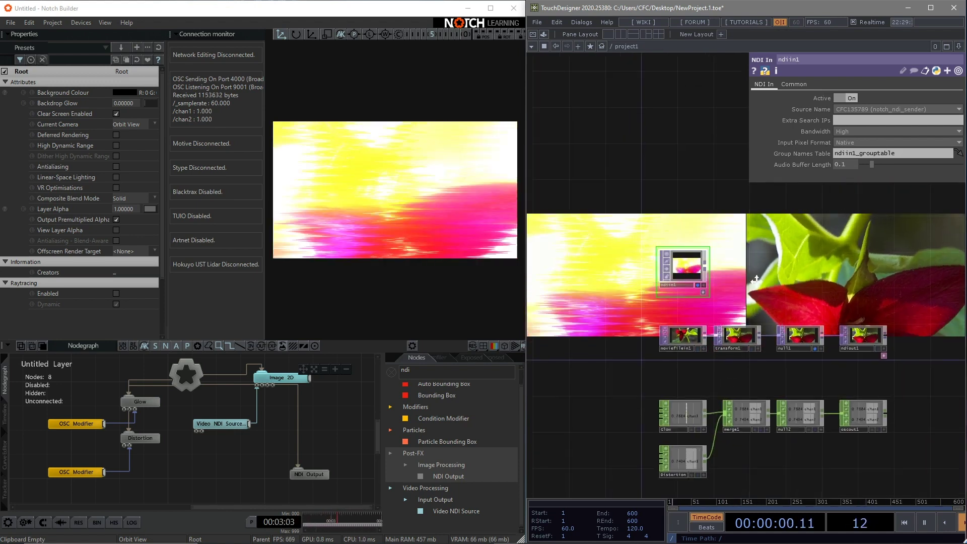
{"action": "left_click_drag", "start_coordinate": [760, 255], "coordinate": [735, 398]}
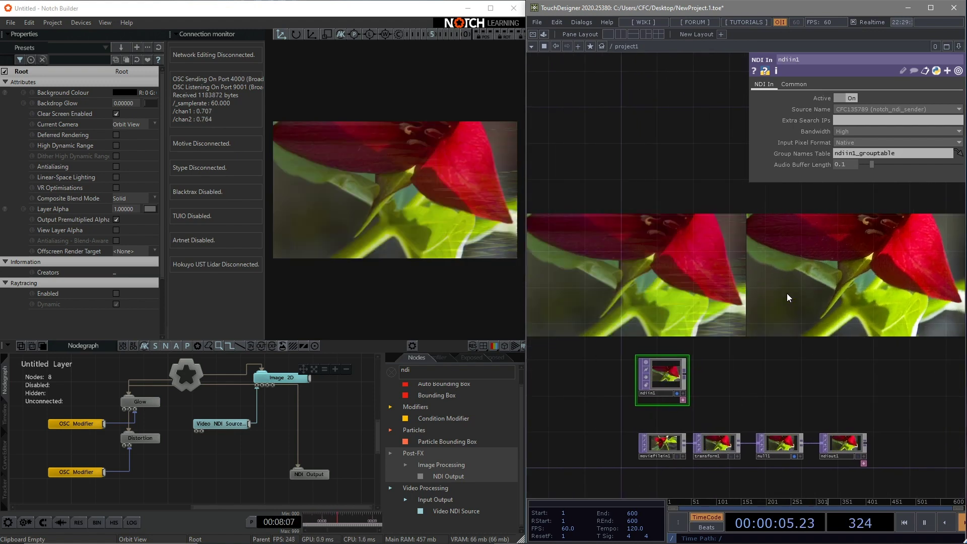
{"action": "scroll", "coordinate": [784, 295], "scroll_direction": "down", "scroll_amount": 2}
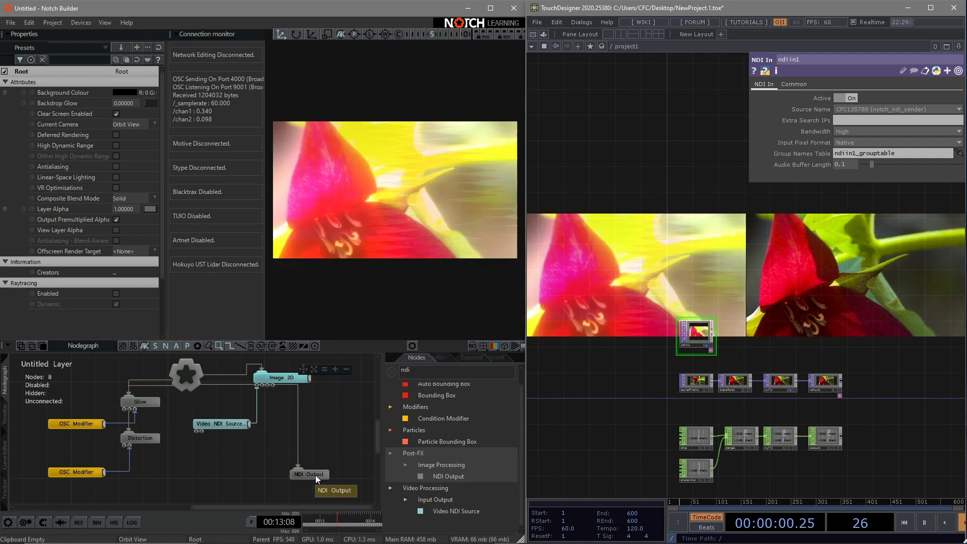
- In Notch Builder, try the NDI Output node at several positions around the Root and place it below the Video NDI Source
{"action": "left_click_drag", "start_coordinate": [315, 475], "coordinate": [177, 491]}
{"action": "scroll", "coordinate": [269, 461], "scroll_direction": "down", "scroll_amount": 3}
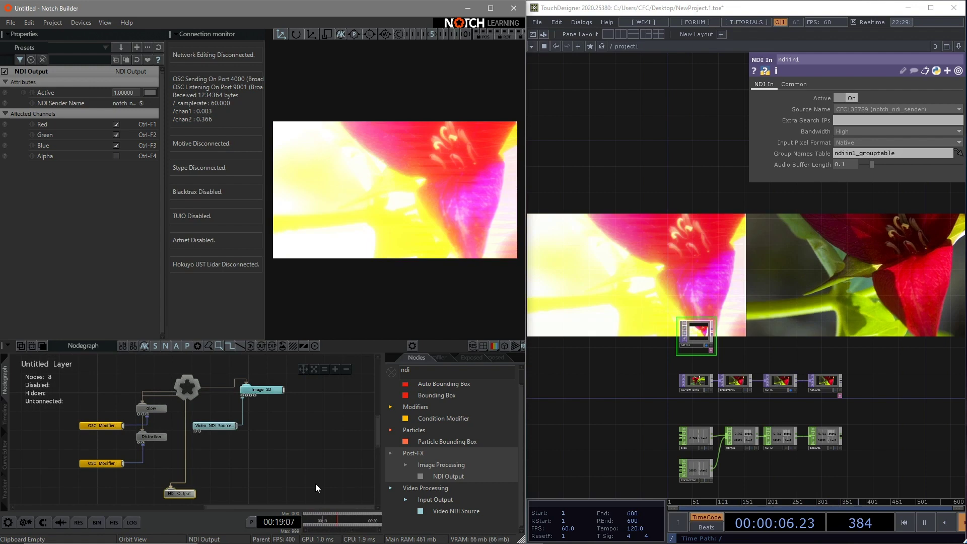
{"action": "left_click_drag", "start_coordinate": [177, 494], "coordinate": [182, 363]}
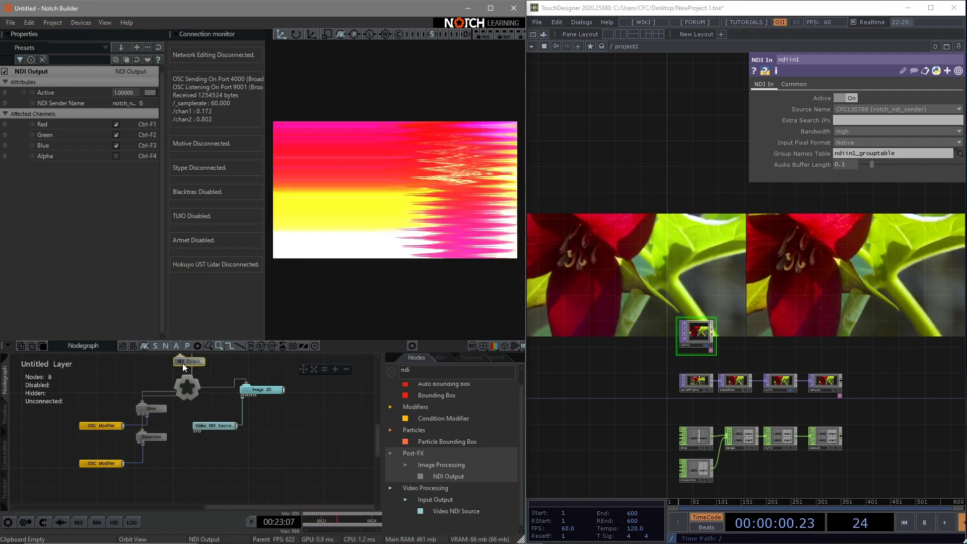
{"action": "left_click_drag", "start_coordinate": [183, 363], "coordinate": [258, 494]}
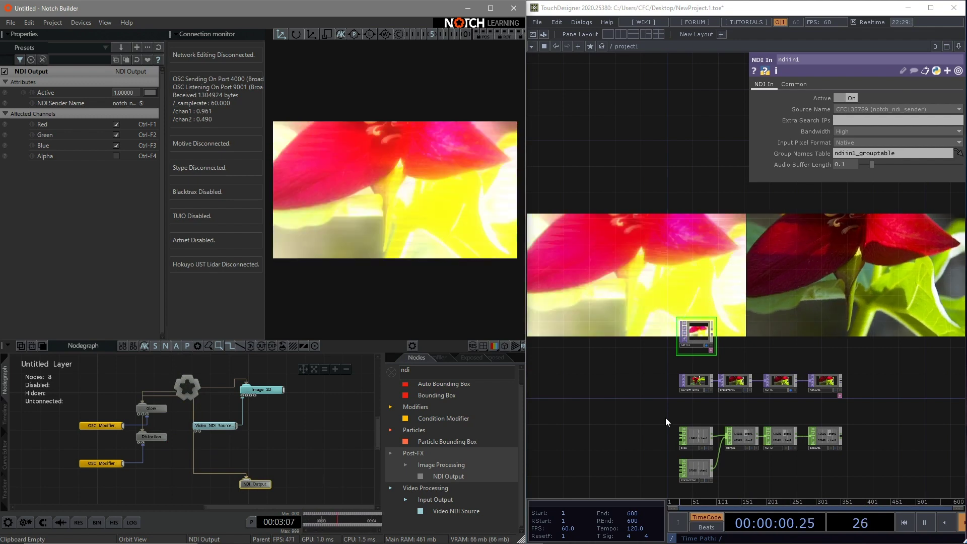
- In TouchDesigner, move the NDI In TOP above the NDI Out TOP and show the OSC Out CHOP's parameters
{"action": "scroll", "coordinate": [666, 417], "scroll_direction": "up", "scroll_amount": 4}
{"action": "scroll", "coordinate": [648, 367], "scroll_direction": "down", "scroll_amount": 4}
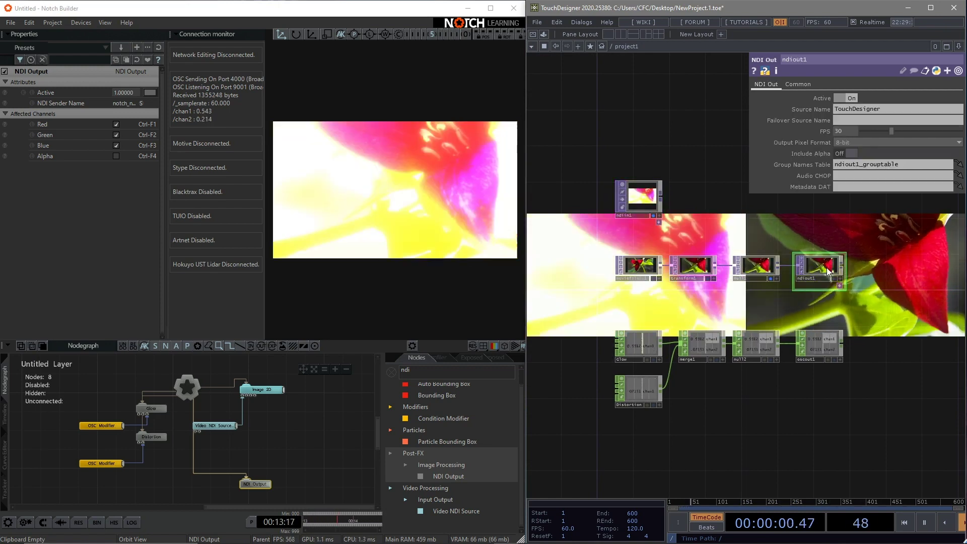
{"action": "left_click", "coordinate": [824, 269]}
{"action": "scroll", "coordinate": [824, 269], "scroll_direction": "up", "scroll_amount": 3}
{"action": "left_click_drag", "start_coordinate": [574, 174], "coordinate": [788, 238]}
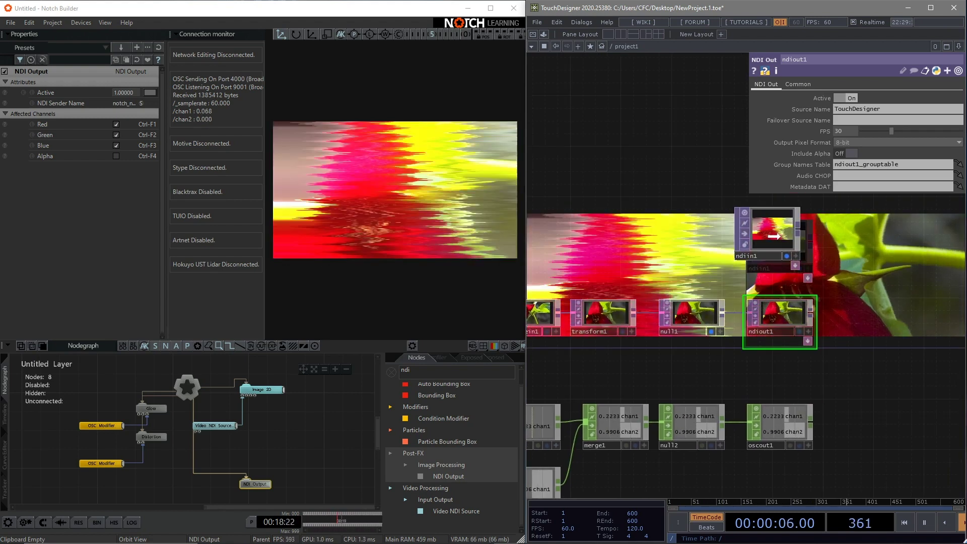
{"action": "left_click", "coordinate": [787, 421]}
{"action": "scroll", "coordinate": [781, 403], "scroll_direction": "down", "scroll_amount": 3}
- Set the Glow LFO's frequency to 0.5 in its parameter window and close that window
{"action": "left_click_drag", "start_coordinate": [729, 387], "coordinate": [803, 337]}
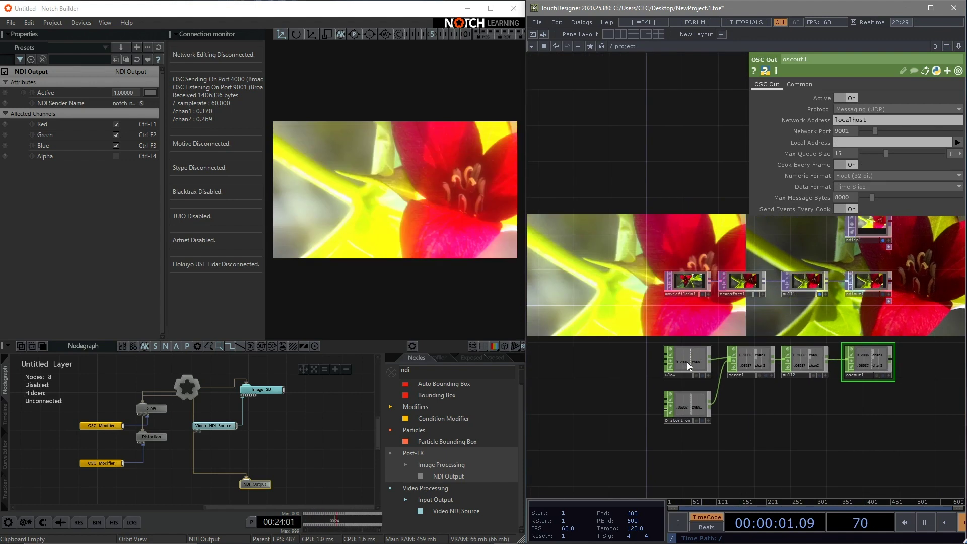
{"action": "right_click", "coordinate": [687, 359]}
{"action": "left_click", "coordinate": [721, 312]}
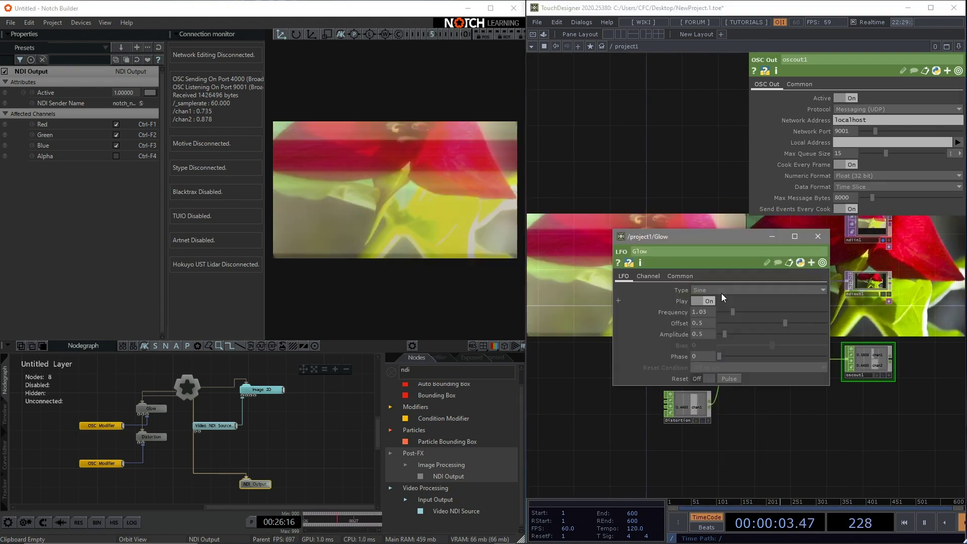
{"action": "left_click_drag", "start_coordinate": [721, 252], "coordinate": [290, 270]}
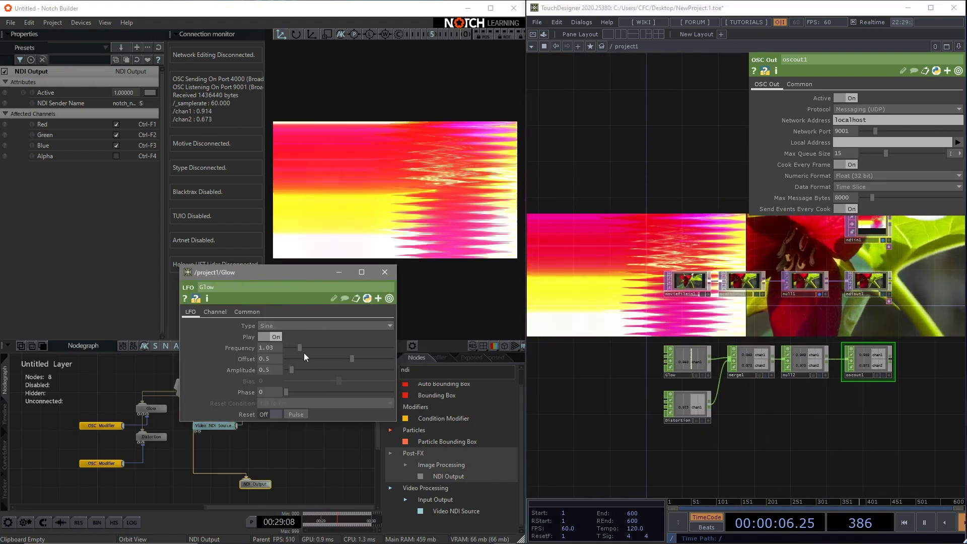
{"action": "left_click_drag", "start_coordinate": [300, 348], "coordinate": [325, 348]}
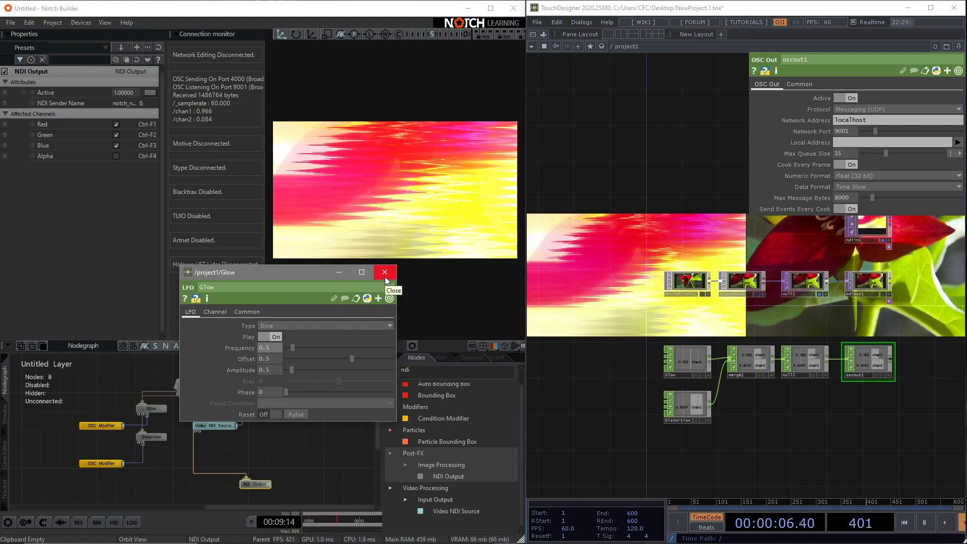
{"action": "left_click", "coordinate": [384, 276]}
{"action": "left_click_drag", "start_coordinate": [744, 319], "coordinate": [688, 327]}
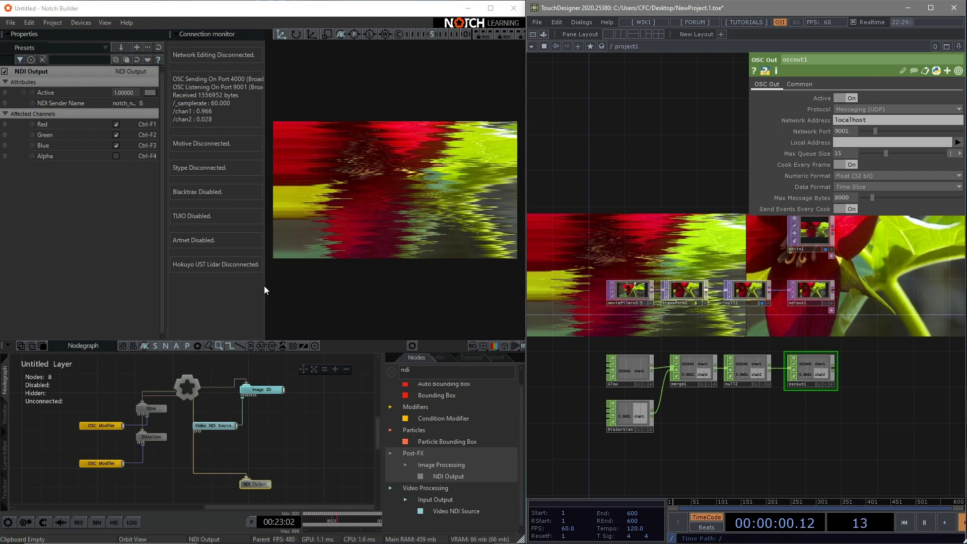
- In Notch Builder, narrow and widen the viewport to check how its size affects the NDI output
{"action": "left_click_drag", "start_coordinate": [264, 282], "coordinate": [371, 281]}
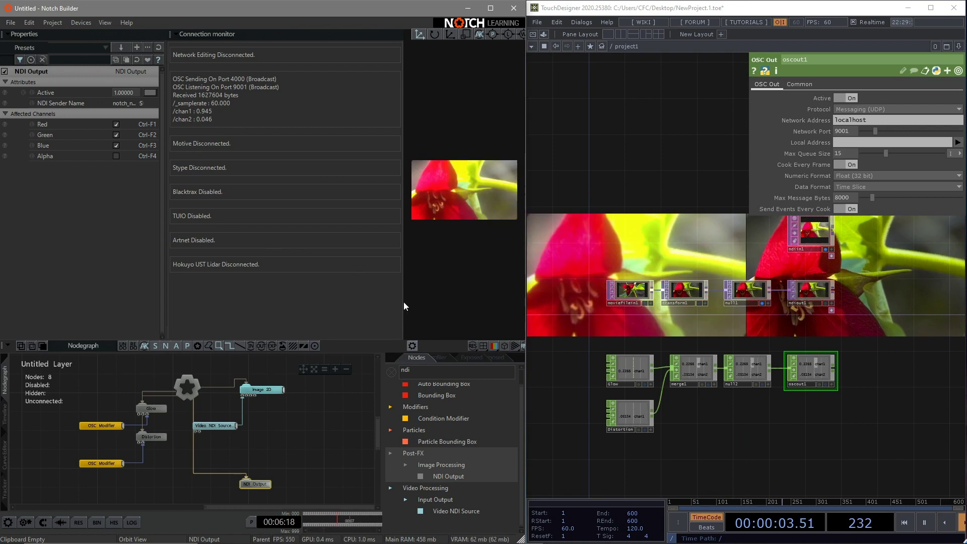
{"action": "left_click_drag", "start_coordinate": [404, 302], "coordinate": [175, 301]}
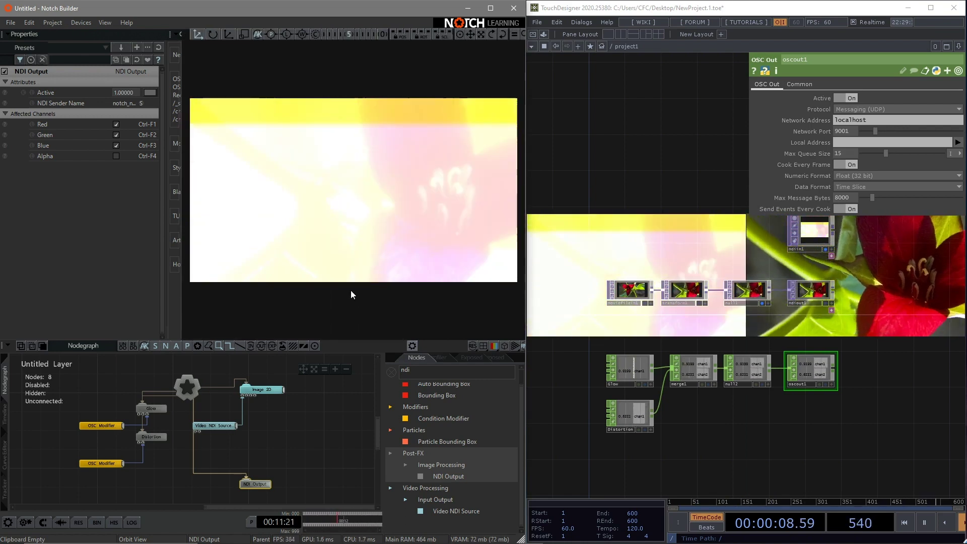
{"action": "left_click_drag", "start_coordinate": [180, 313], "coordinate": [260, 297]}
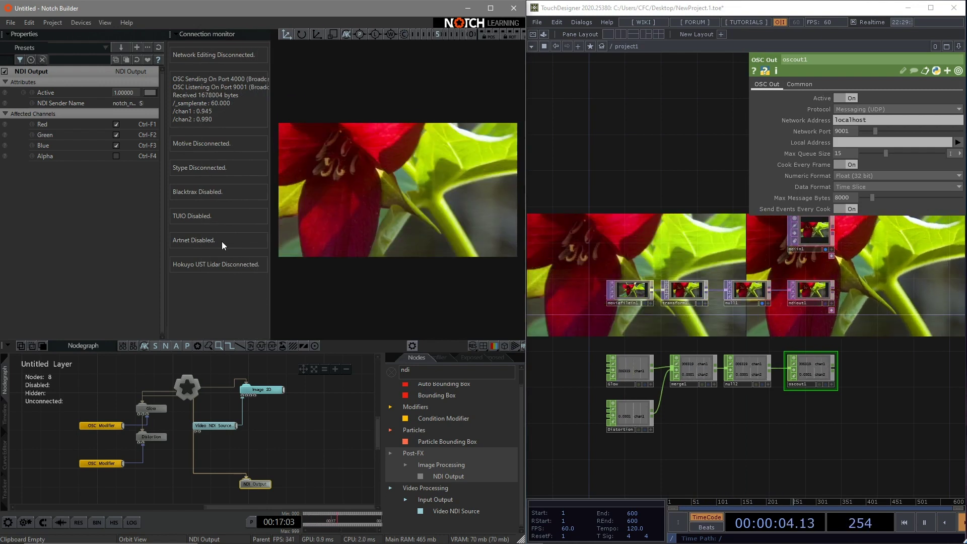
- In the project's rendering settings, set Output Resizing to Scale / Filter Output To Window
{"action": "left_click", "coordinate": [58, 23]}
{"action": "left_click", "coordinate": [88, 91]}
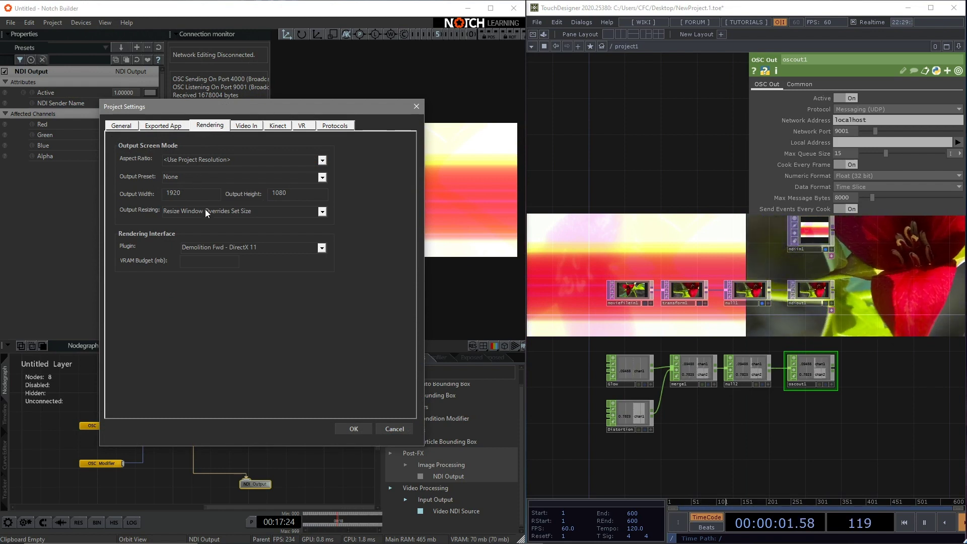
{"action": "left_click", "coordinate": [205, 210]}
{"action": "left_click", "coordinate": [217, 231]}
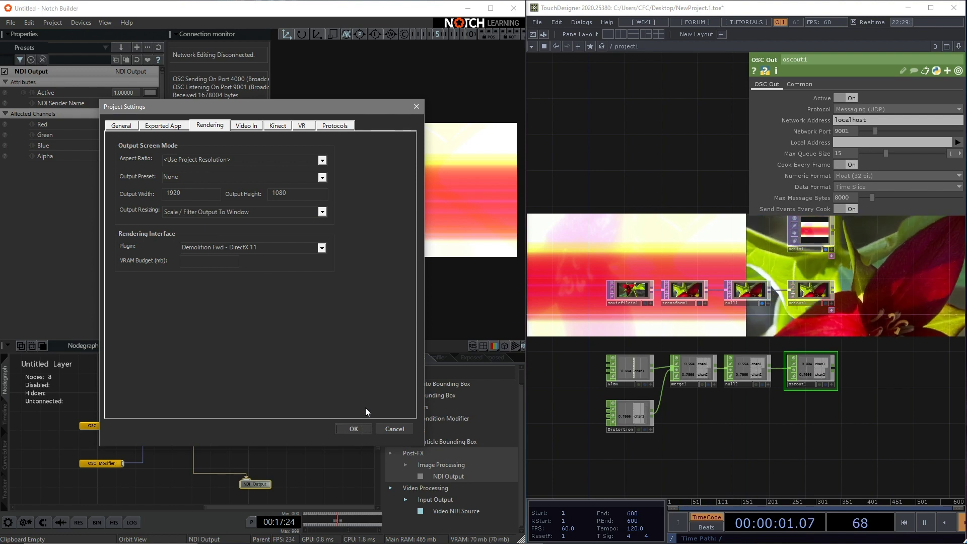
{"action": "left_click", "coordinate": [354, 428]}
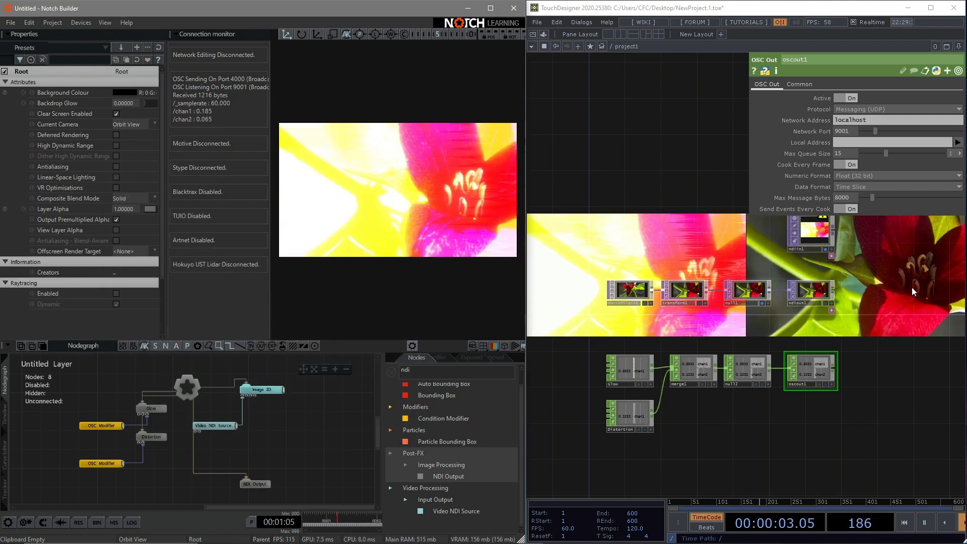
- In TouchDesigner, inspect the NDI In TOP's info for its resolution and warning
{"action": "left_click_drag", "start_coordinate": [910, 310], "coordinate": [890, 319]}
{"action": "middle_click", "coordinate": [819, 261]}
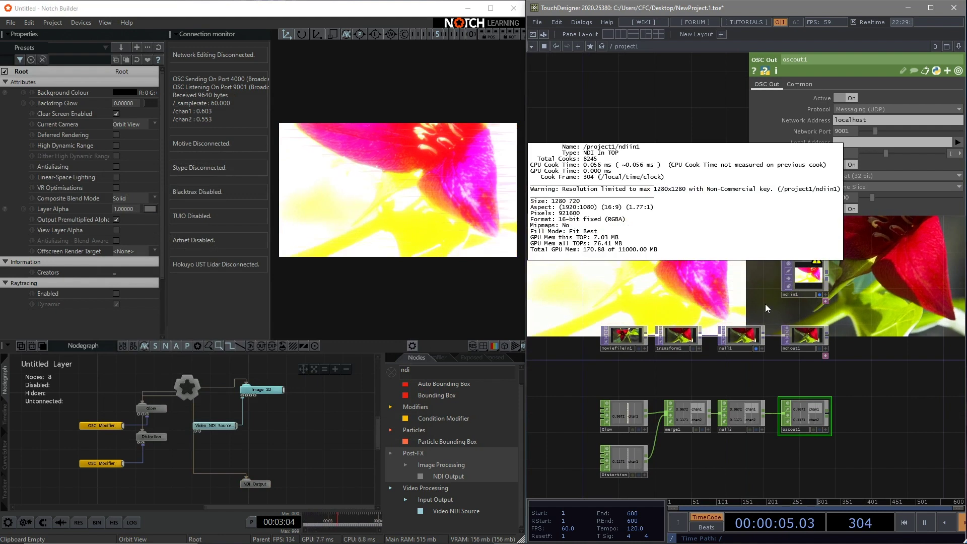
{"action": "middle_click_drag", "start_coordinate": [766, 303], "coordinate": [838, 309]}
- In Notch Builder's rendering settings, set the output width to 1280 and the output height to 720
{"action": "left_click", "coordinate": [79, 22]}
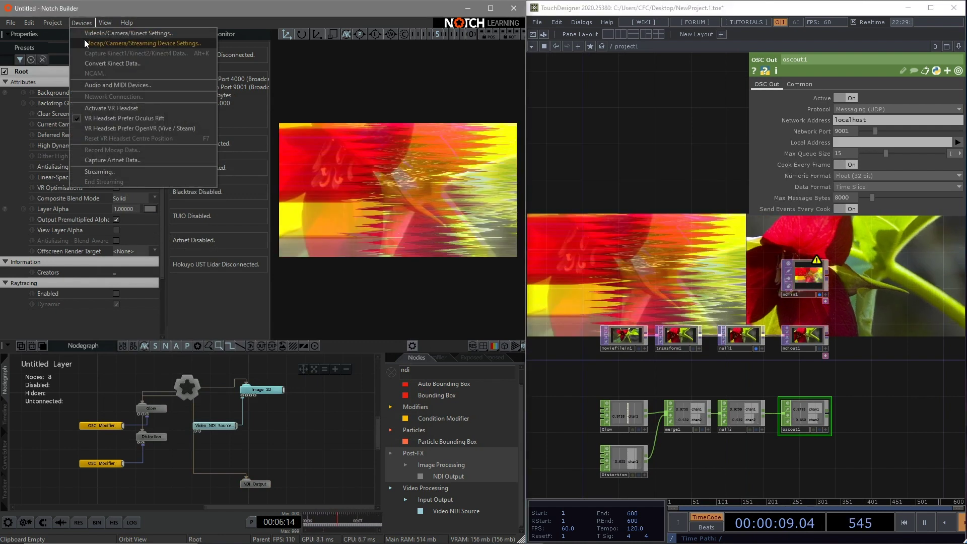
{"action": "mouse_move", "coordinate": [54, 24]}
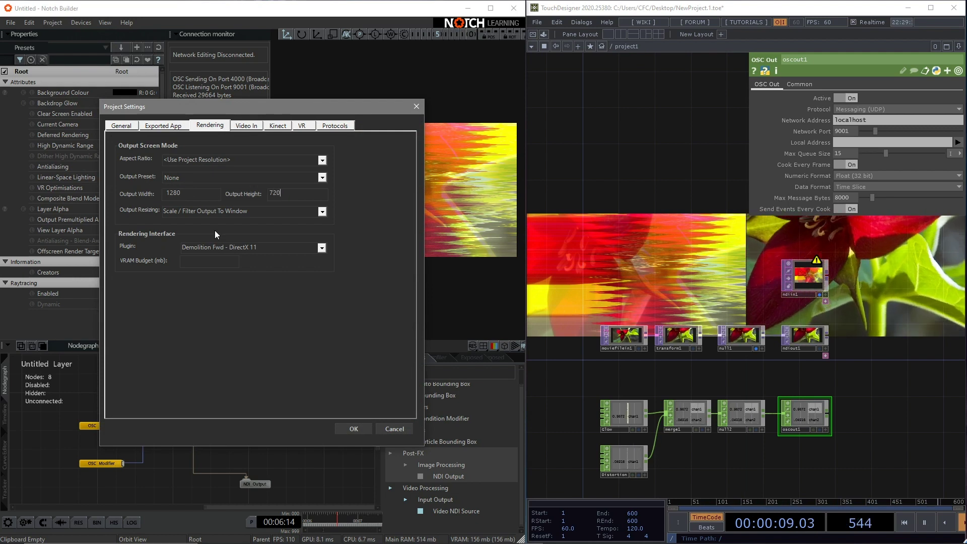
{"action": "left_click", "coordinate": [353, 429]}
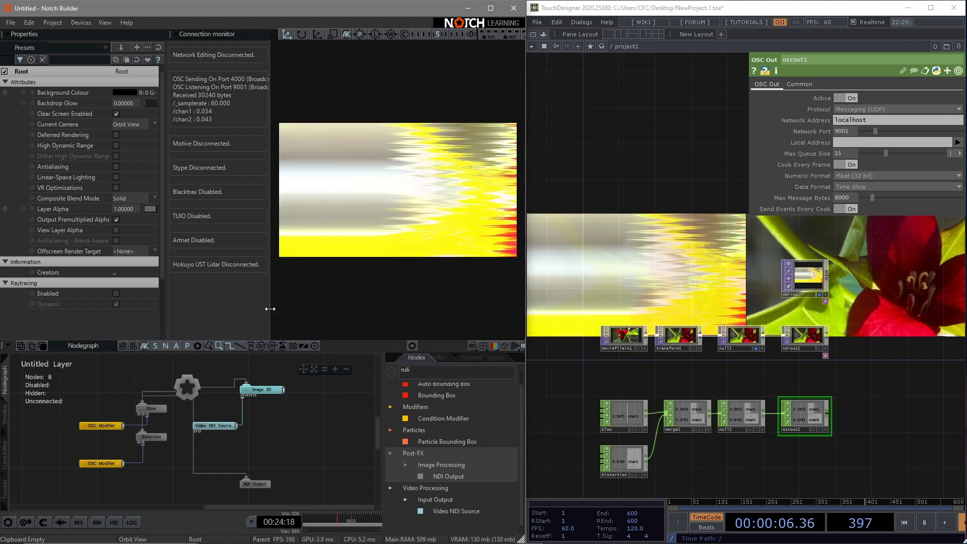
- Enlarge the Notch Builder viewport, then toggle the parameter window back on for the OSC Out CHOP in TouchDesigner
{"action": "left_click_drag", "start_coordinate": [270, 310], "coordinate": [238, 317]}
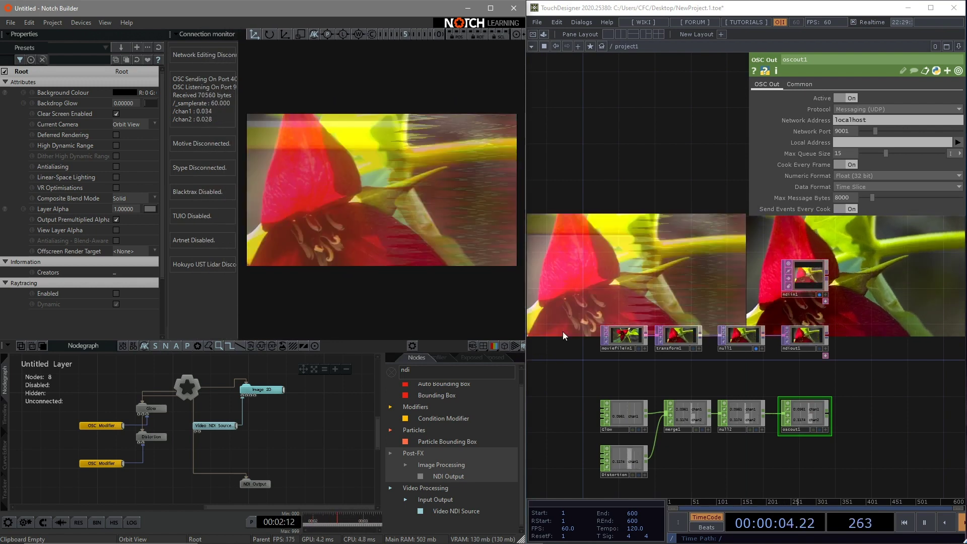
{"action": "left_click_drag", "start_coordinate": [583, 305], "coordinate": [586, 248]}
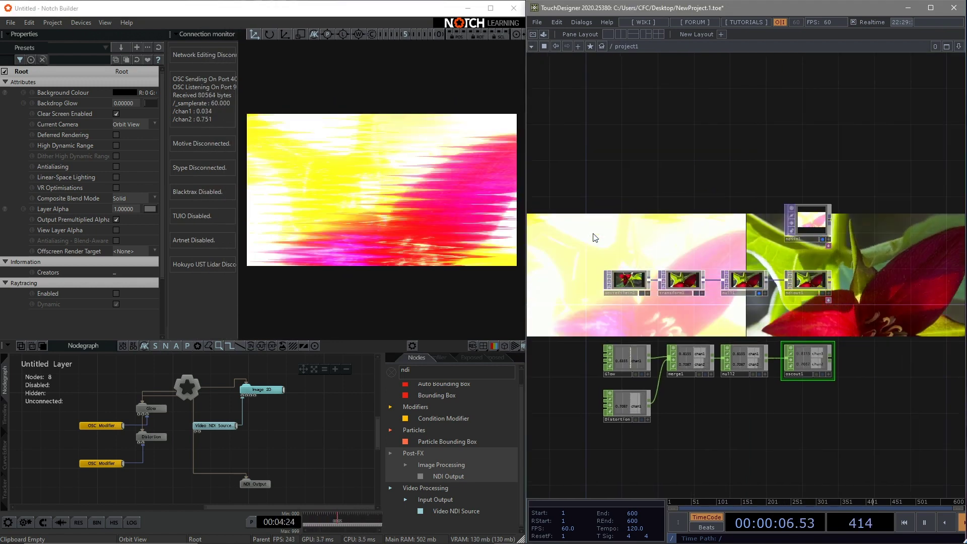
{"action": "left_click_drag", "start_coordinate": [678, 230], "coordinate": [692, 245]}
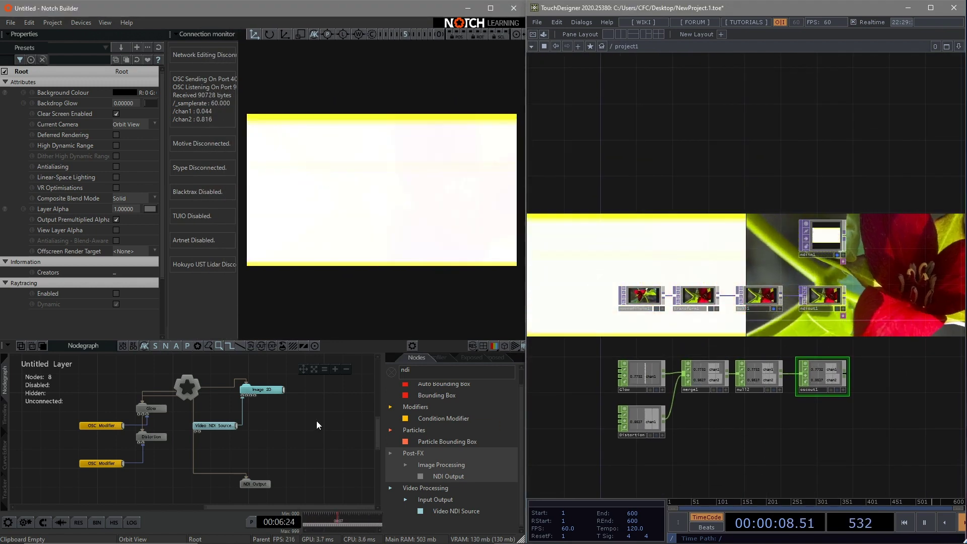
{"action": "middle_click_drag", "start_coordinate": [317, 420], "coordinate": [341, 424]}
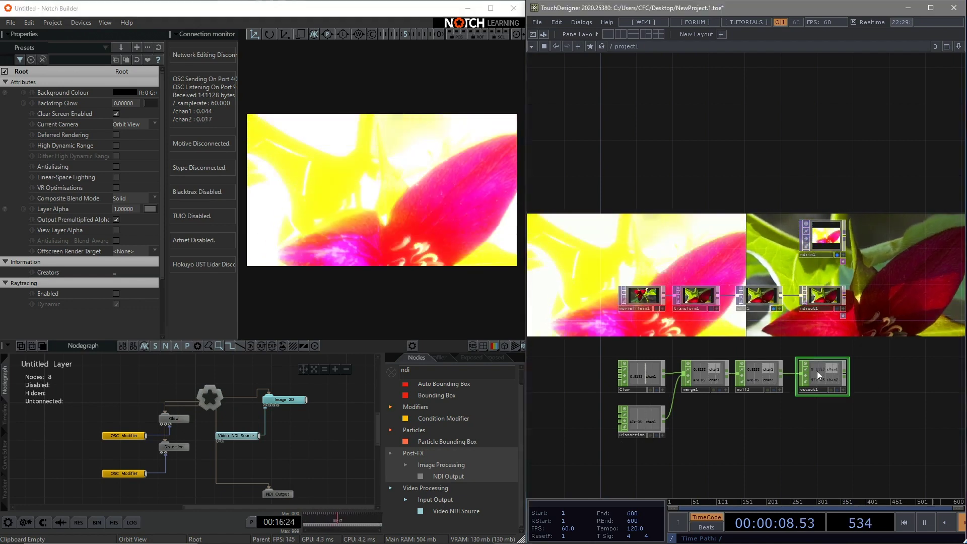
{"action": "key", "text": "p"}
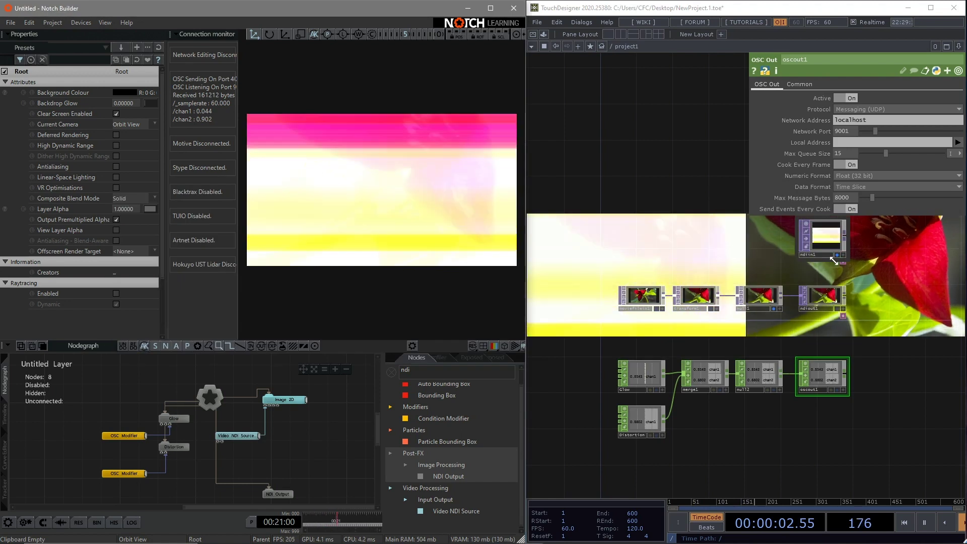
- Look through the TouchDesigner Tutorials page in the browser and return to Notch Builder and TouchDesigner
{"action": "key", "text": "alt+Tab"}
{"action": "key", "text": "alt+Tab"}
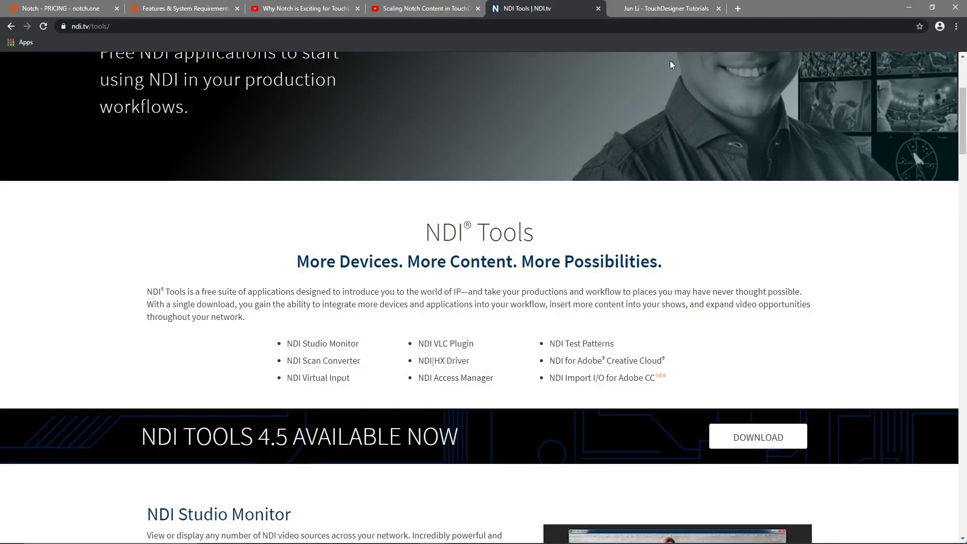
{"action": "left_click", "coordinate": [658, 11]}
{"action": "scroll", "coordinate": [565, 168], "scroll_direction": "up", "scroll_amount": 4}
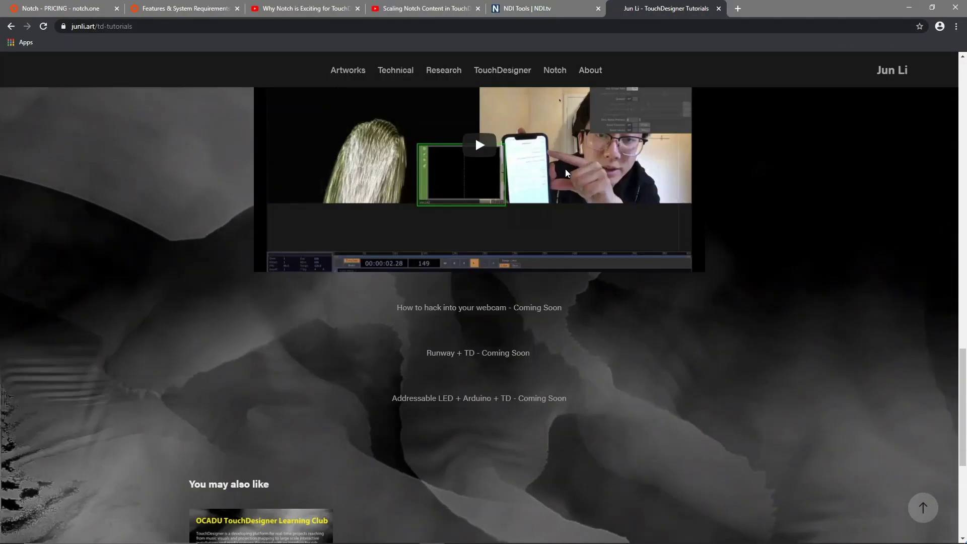
{"action": "scroll", "coordinate": [565, 168], "scroll_direction": "up", "scroll_amount": 20}
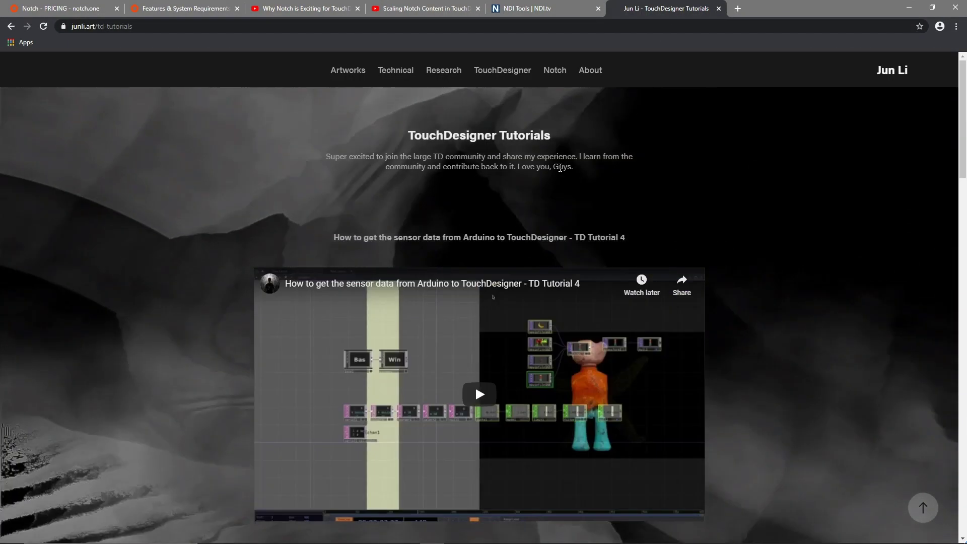
{"action": "scroll", "coordinate": [599, 162], "scroll_direction": "down", "scroll_amount": 20}
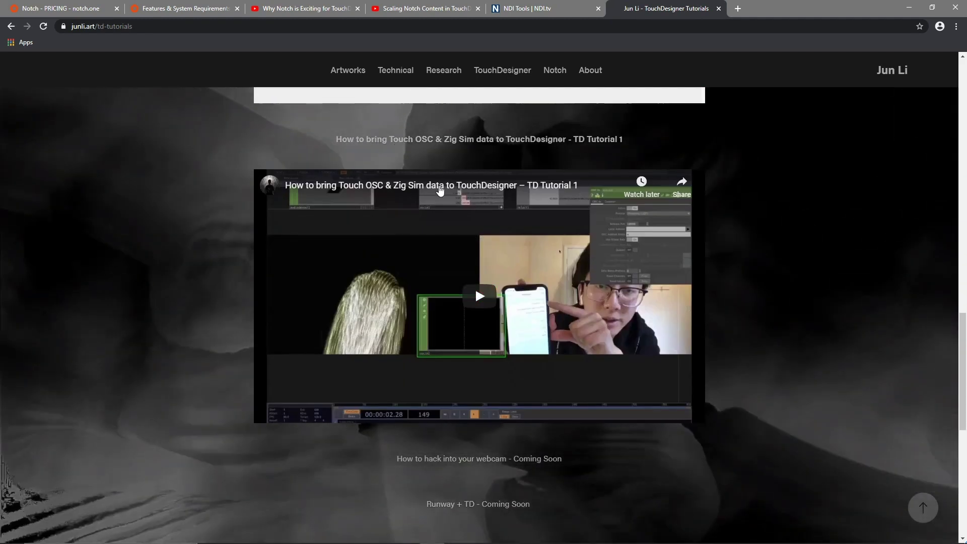
{"action": "key", "text": "alt+Tab"}
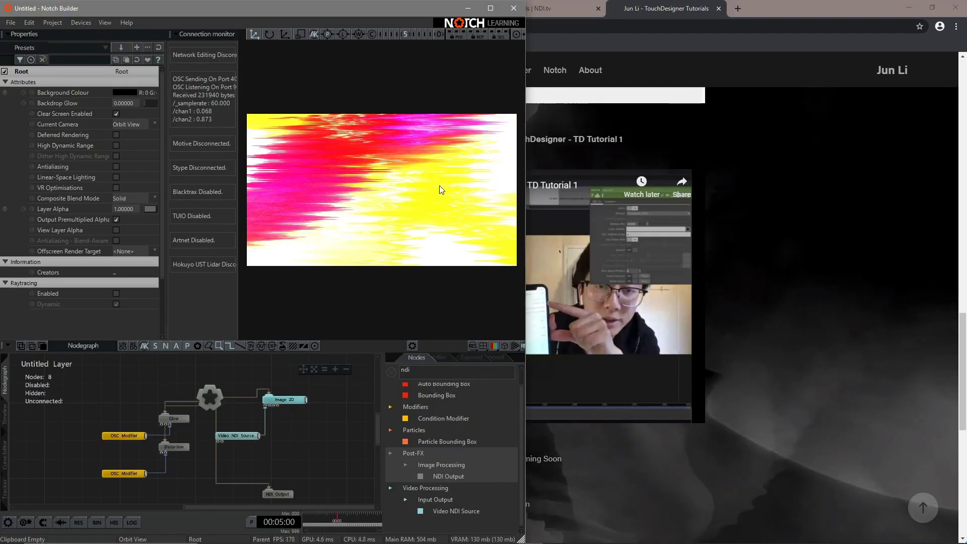
{"action": "key", "text": "alt+Tab"}
{"action": "key", "text": "Tab"}
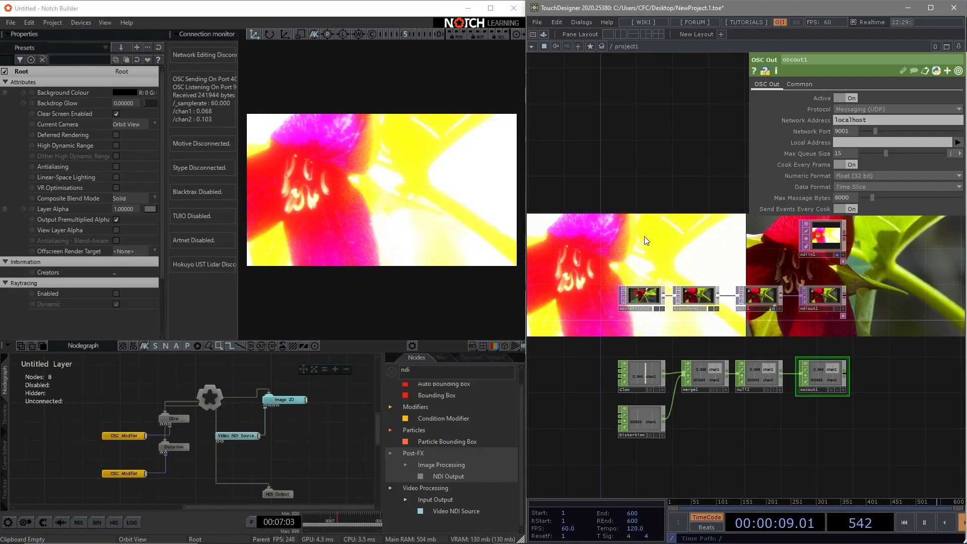